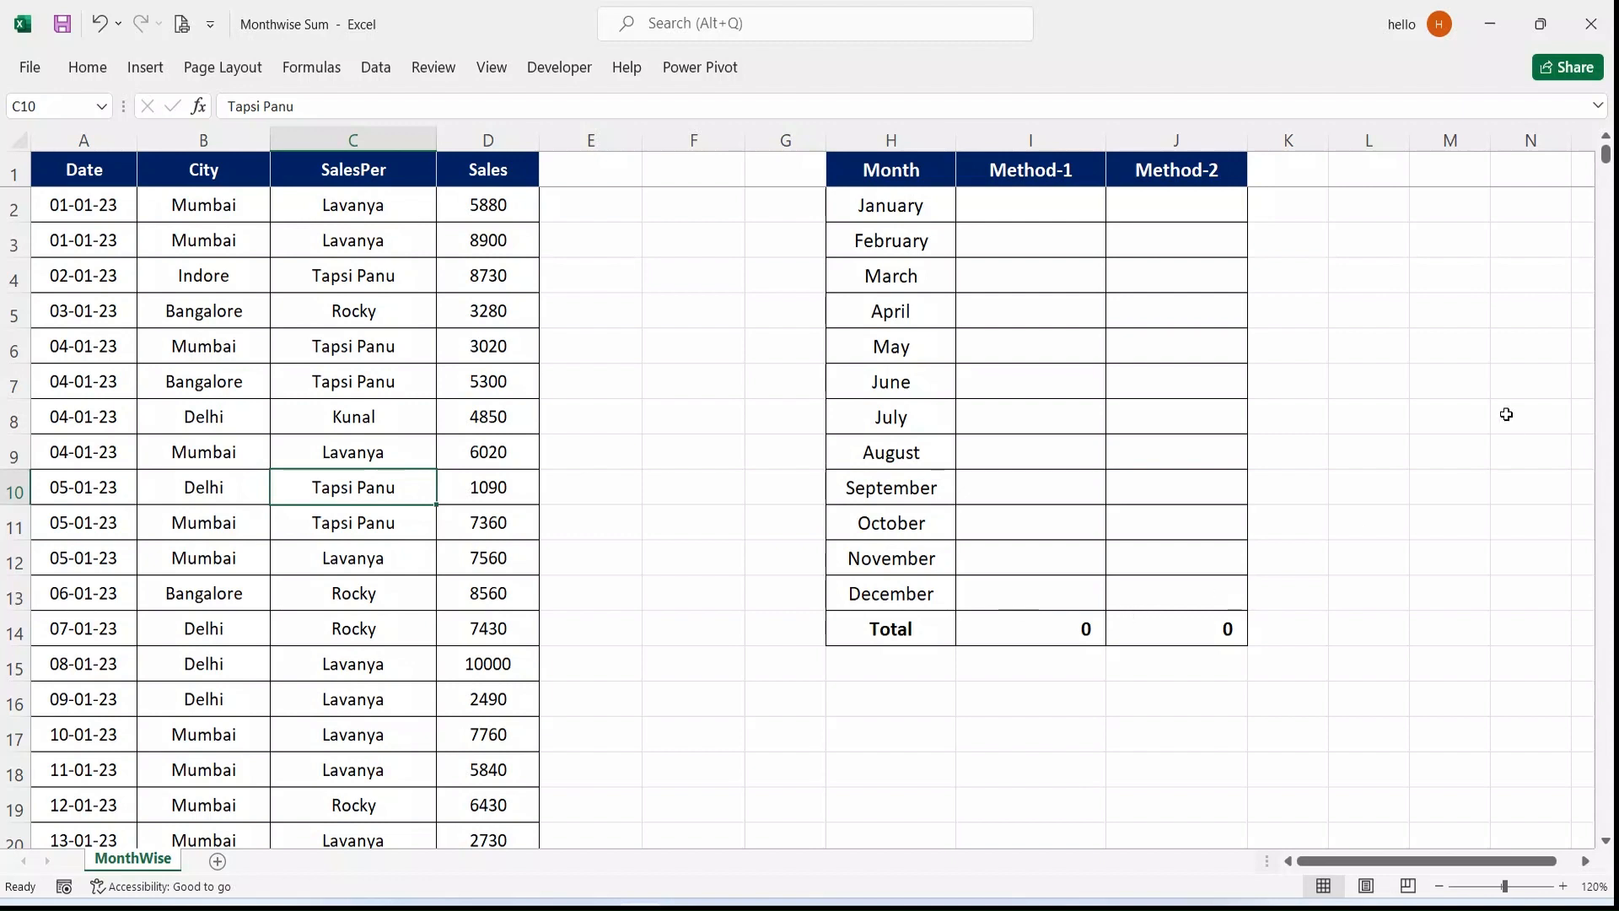
- Add filters to the header row of the sales table
drag(907, 216, 1001, 343)
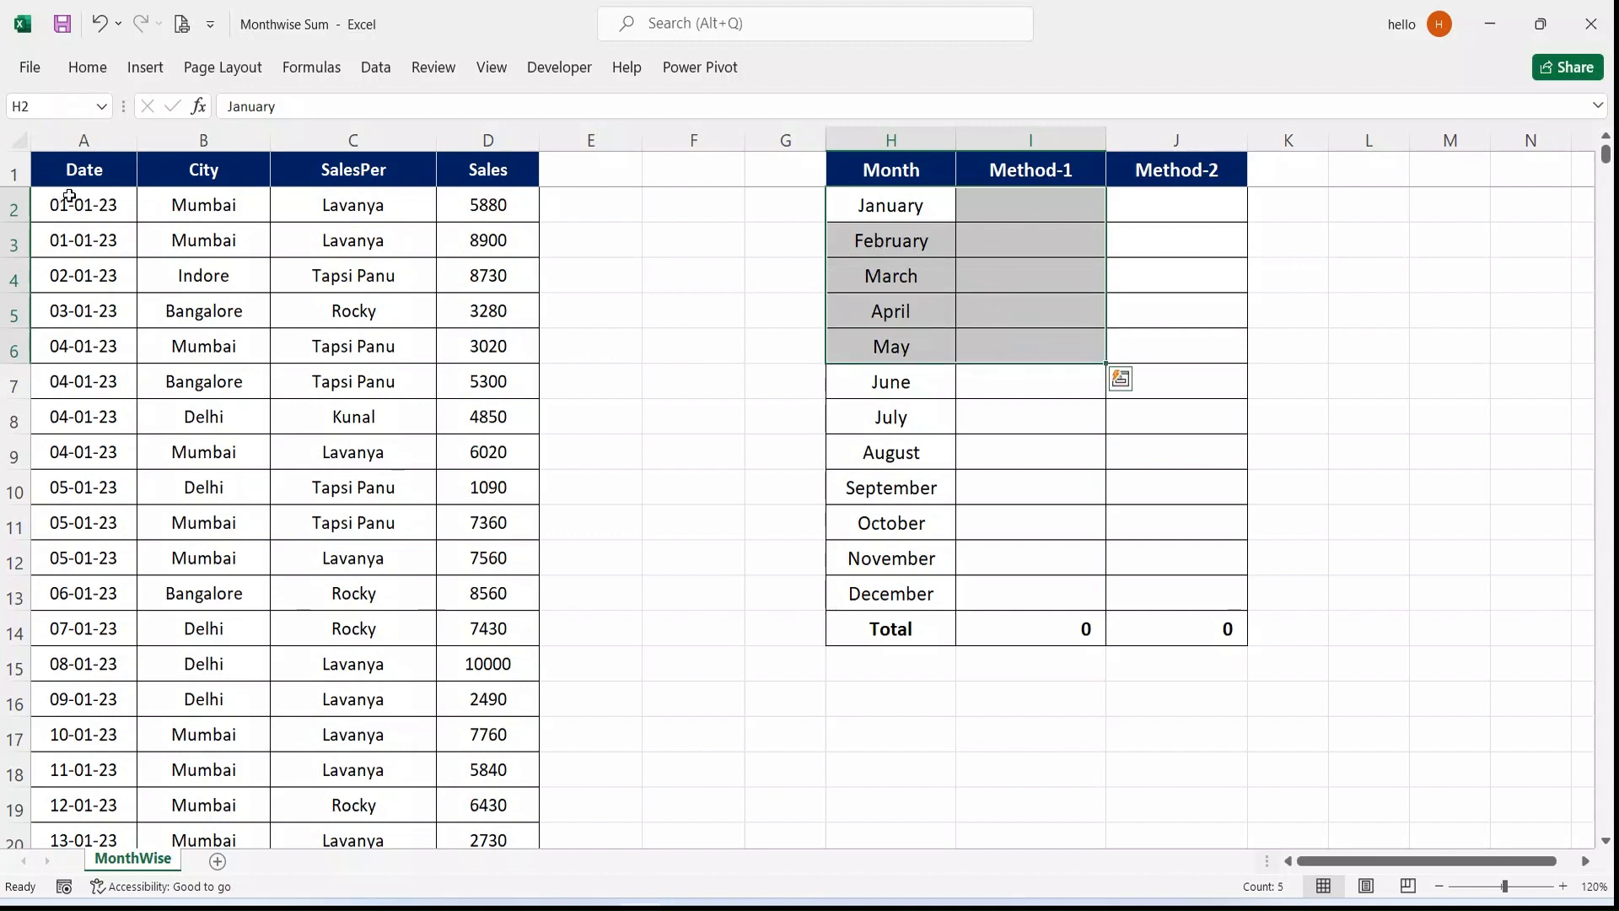
drag(69, 197, 89, 417)
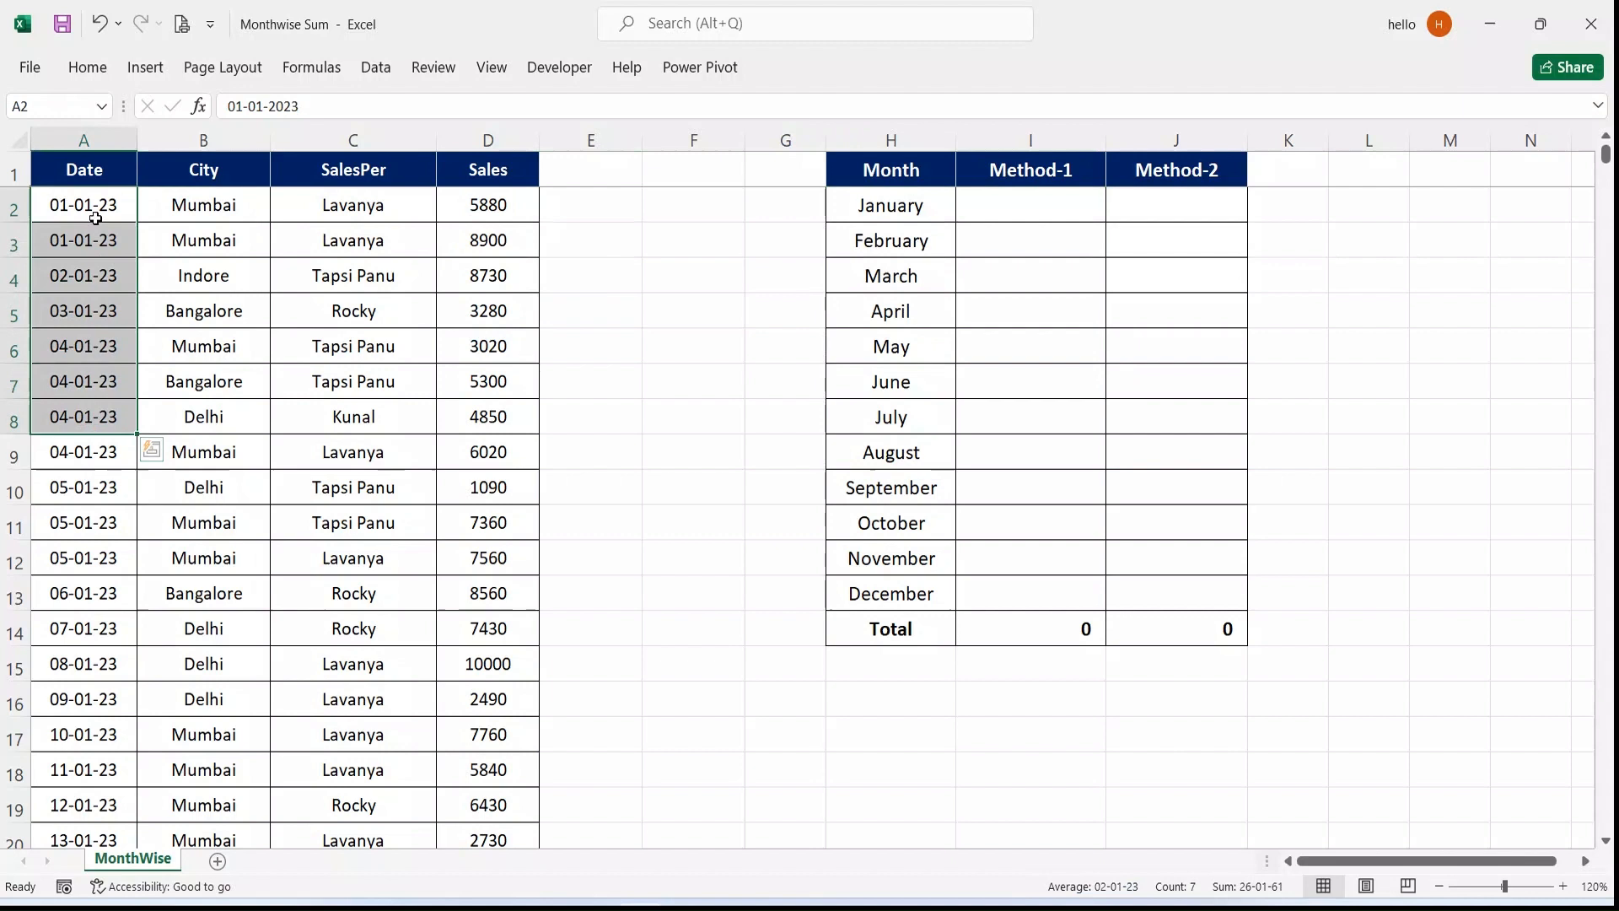
click(94, 170)
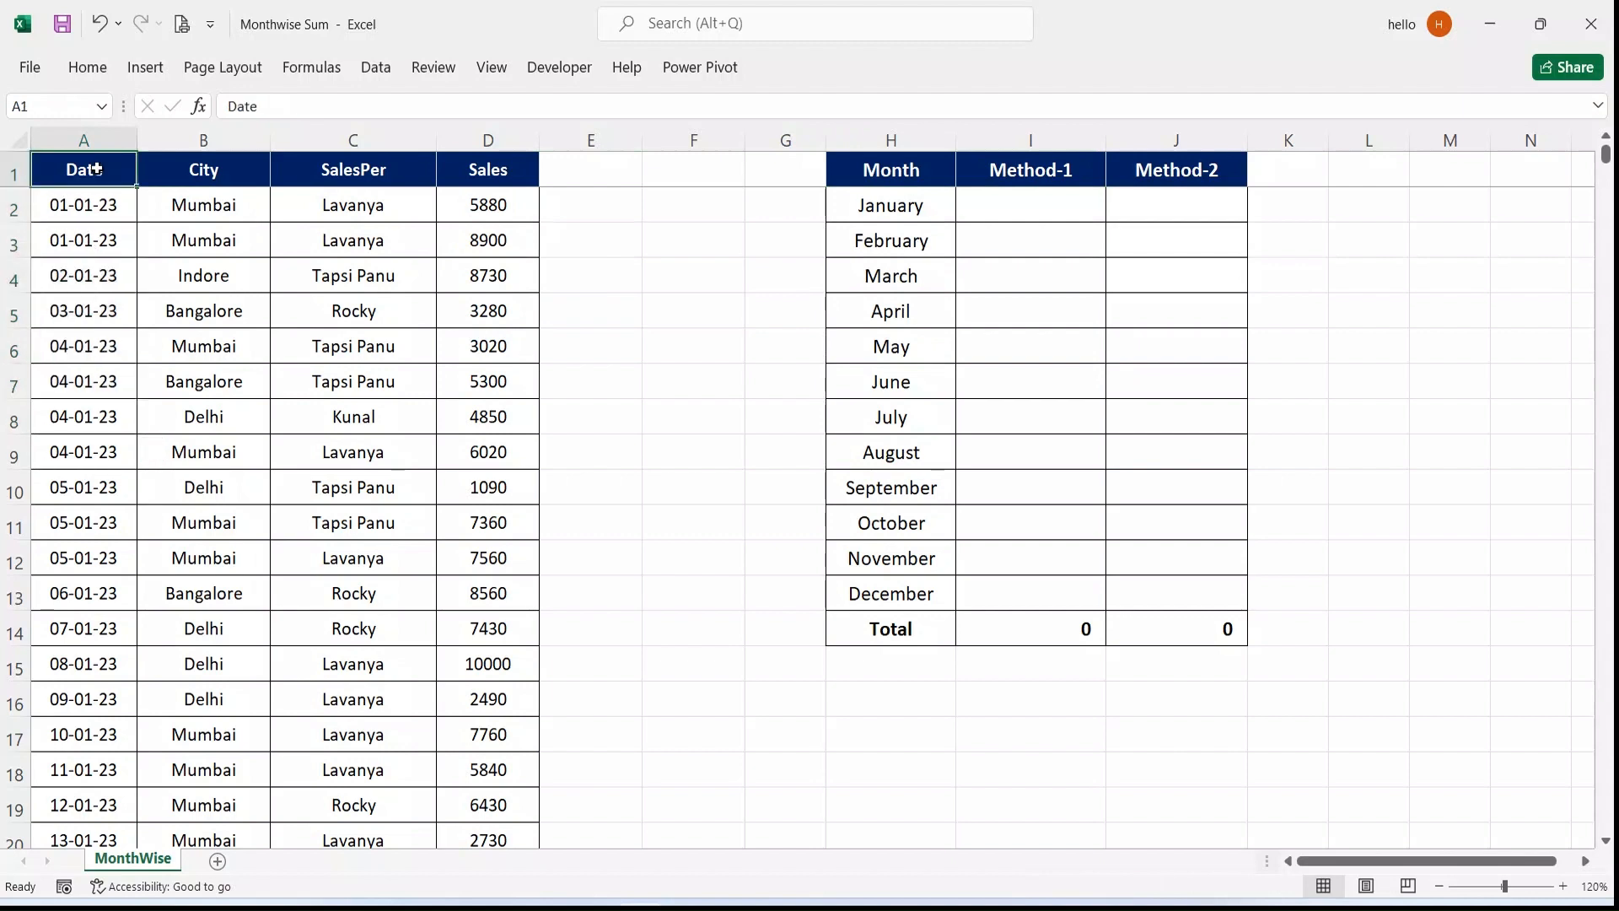
key(ctrl+shift+l)
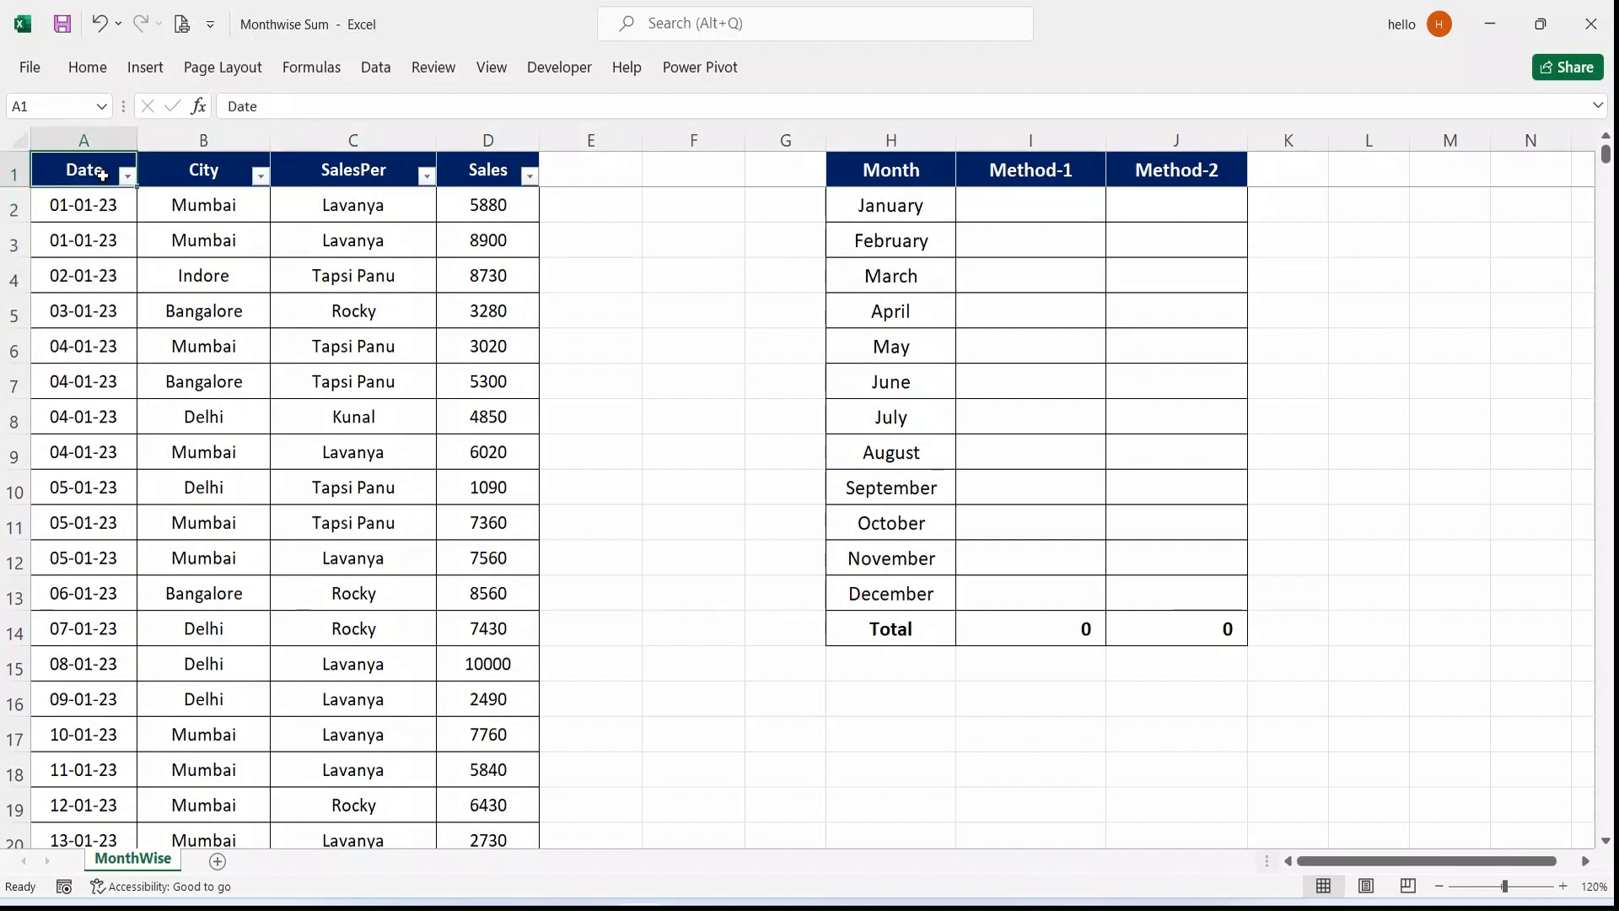
- Examine the months offered by the Date filter, the date column from first to last row, and the empty Method-1 cells
click(125, 174)
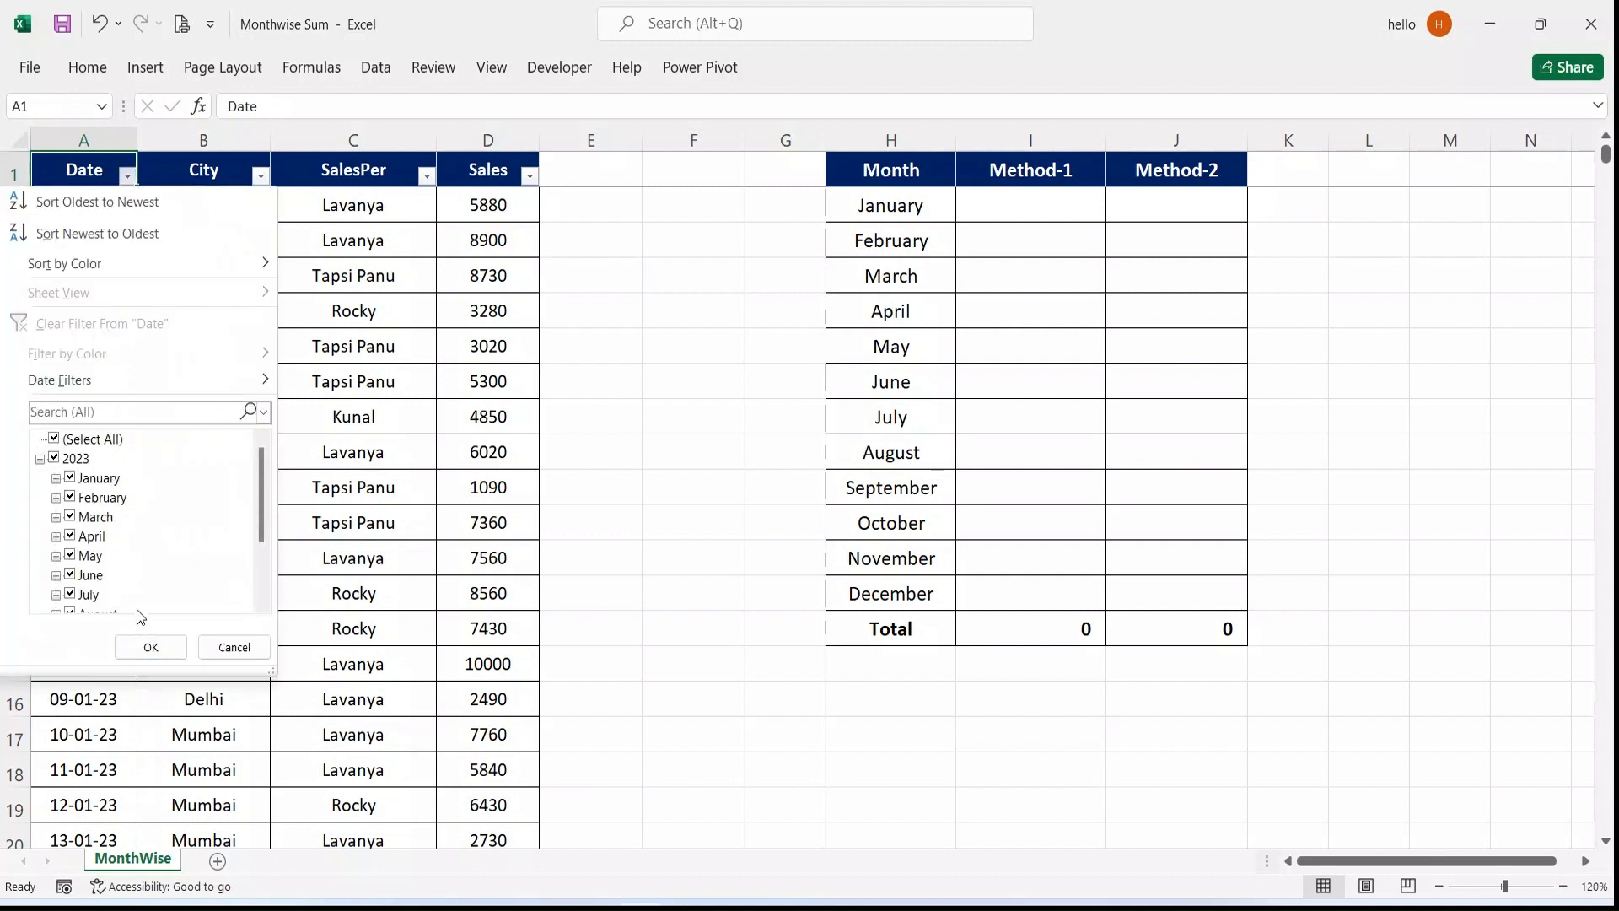
click(151, 647)
click(76, 629)
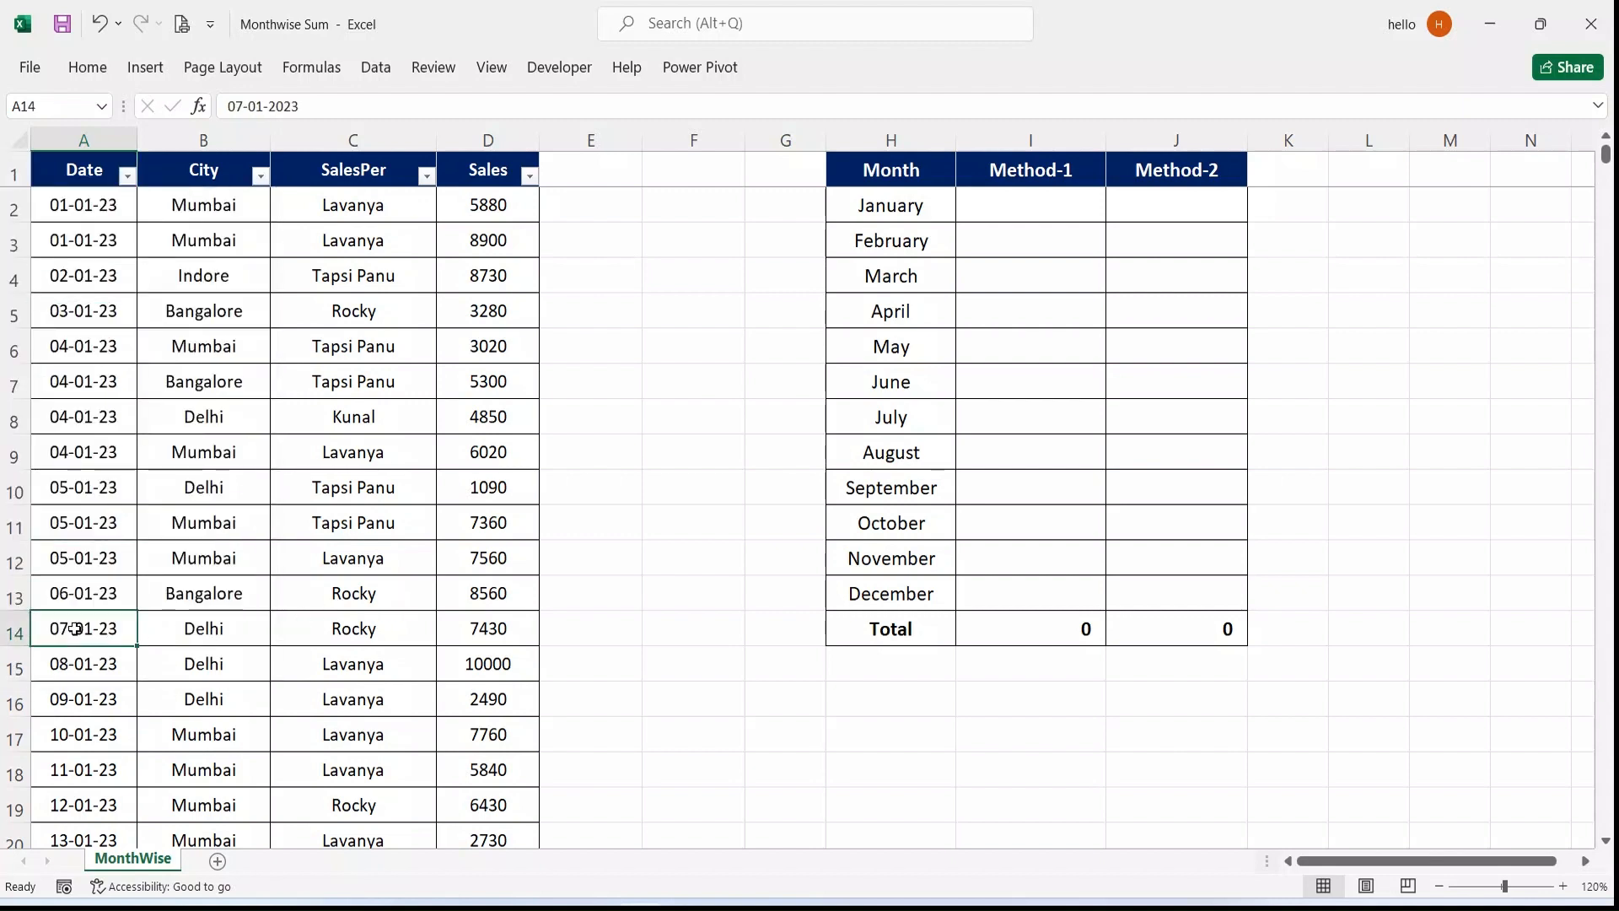
key(ctrl+Down)
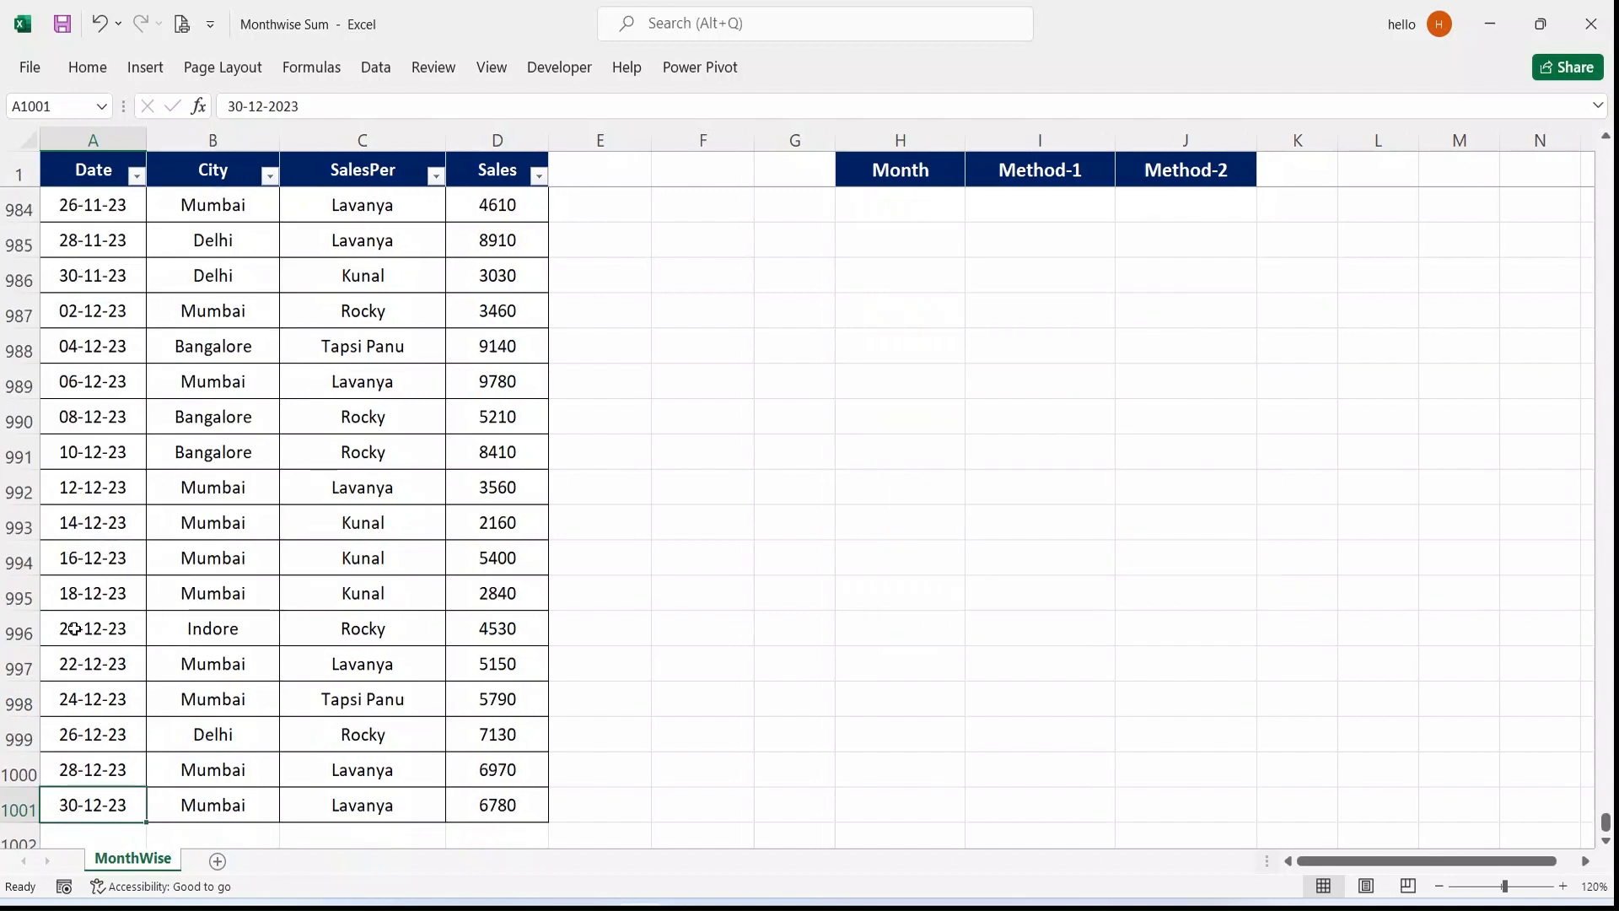
key(ctrl+Up)
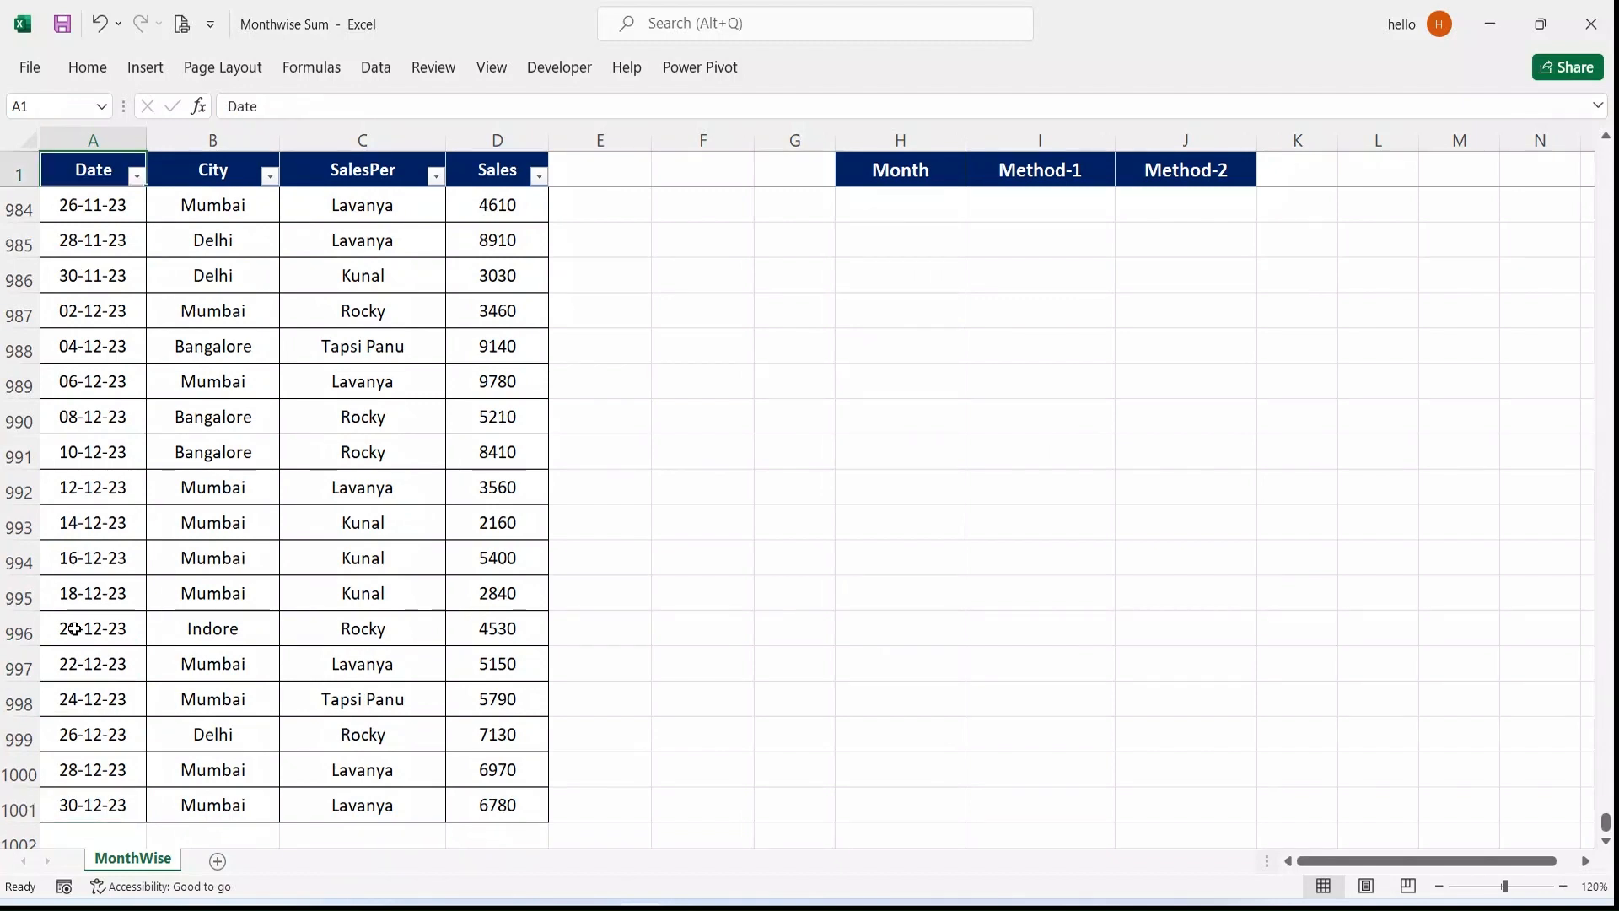
key(Down)
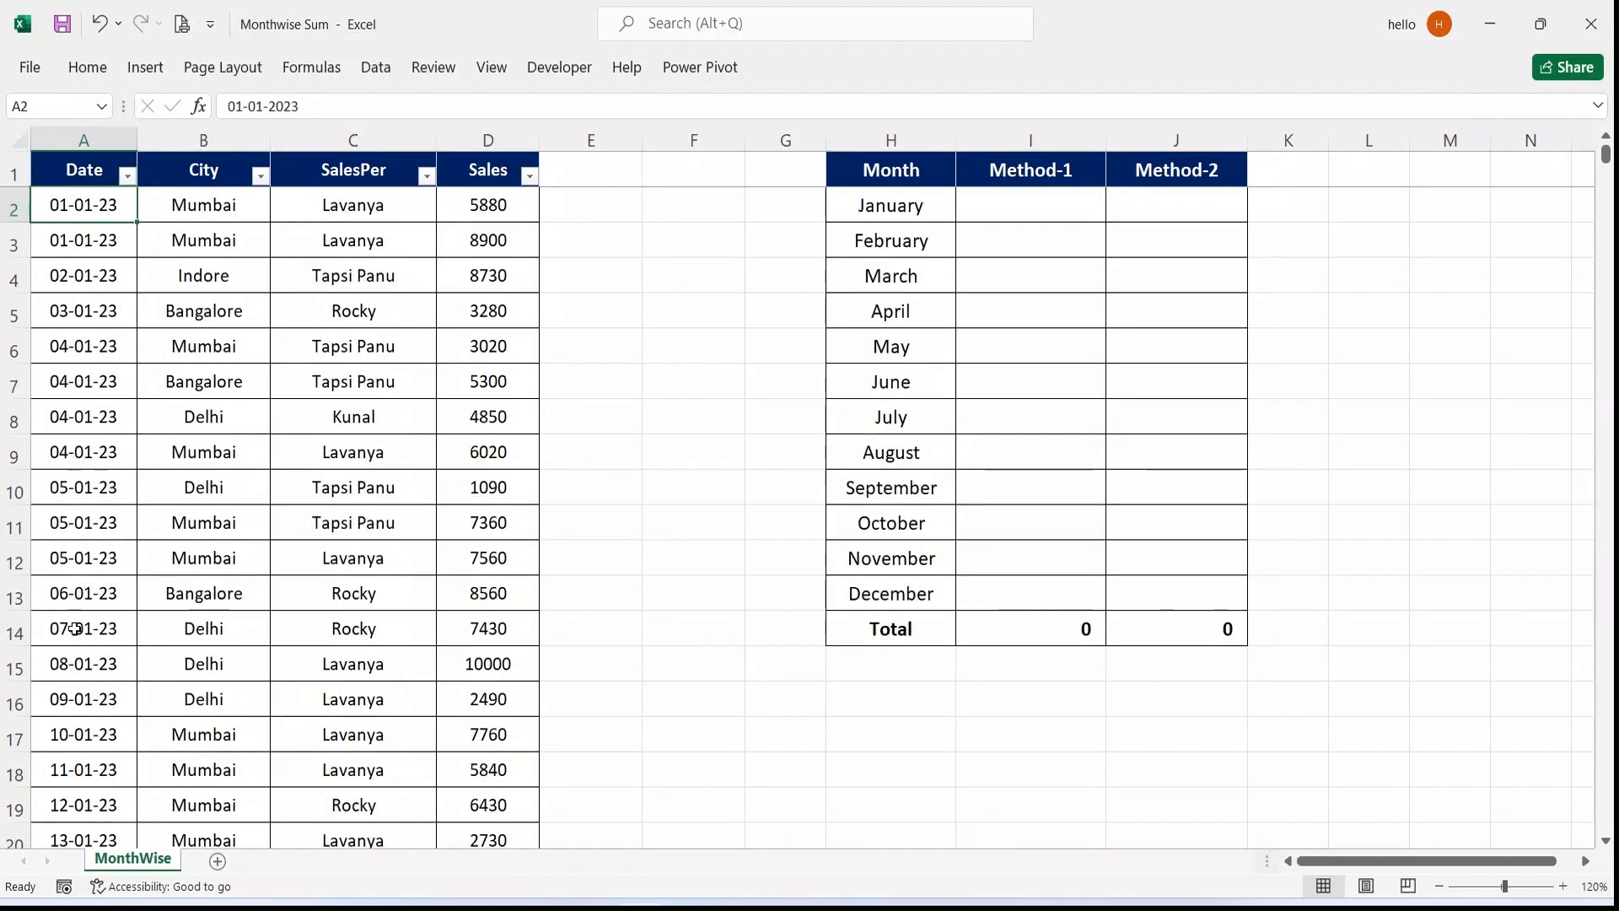
click(984, 211)
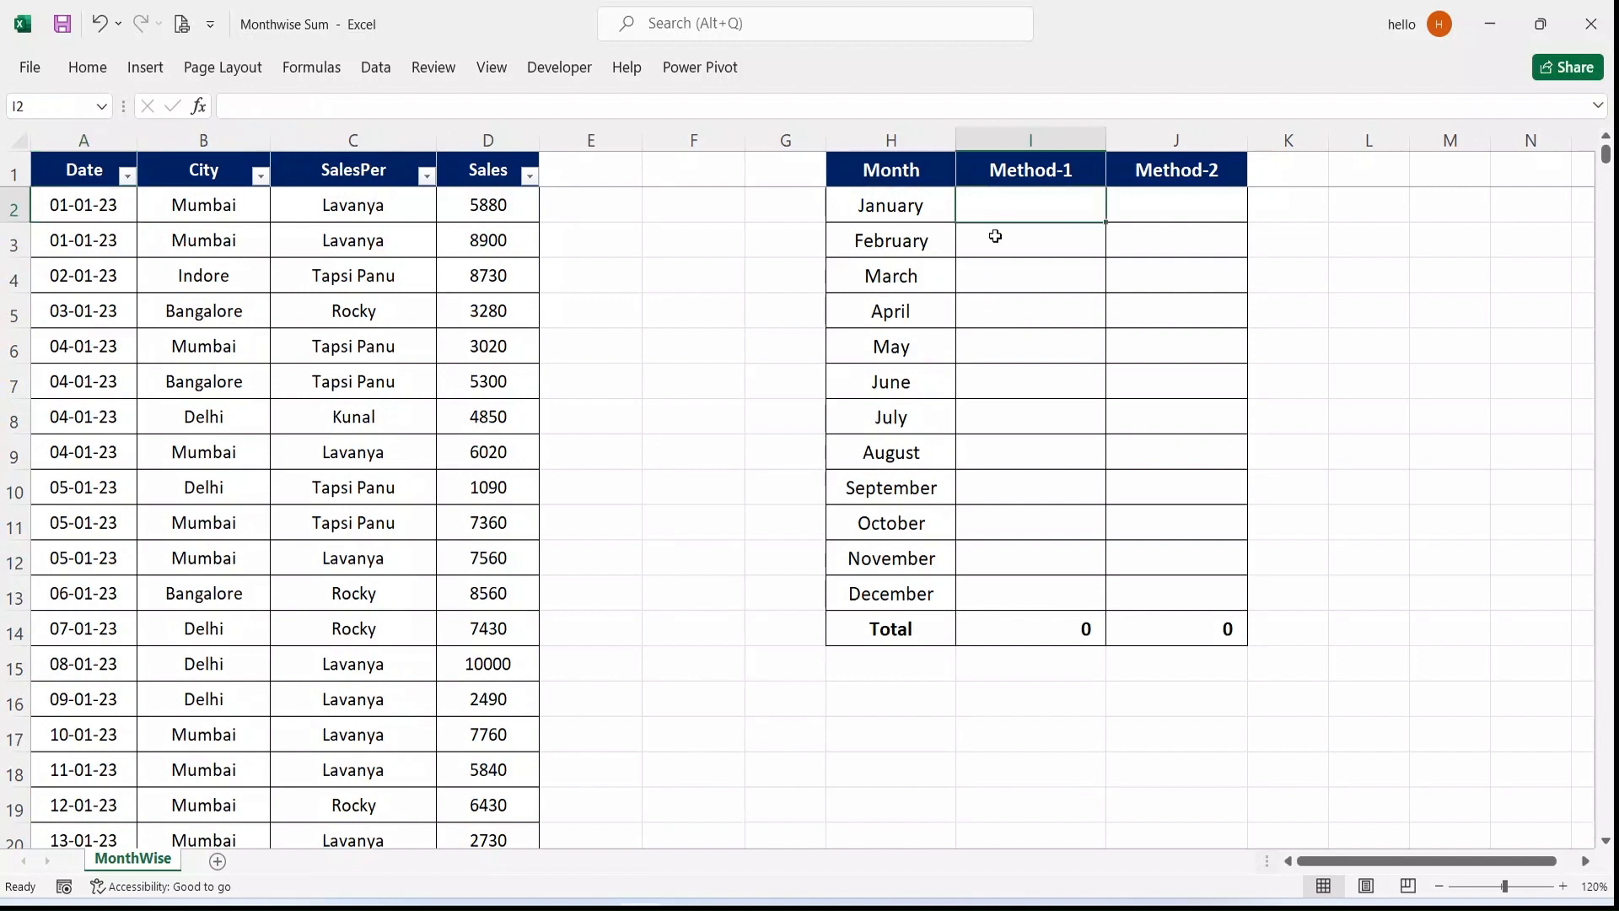
click(995, 240)
click(1001, 286)
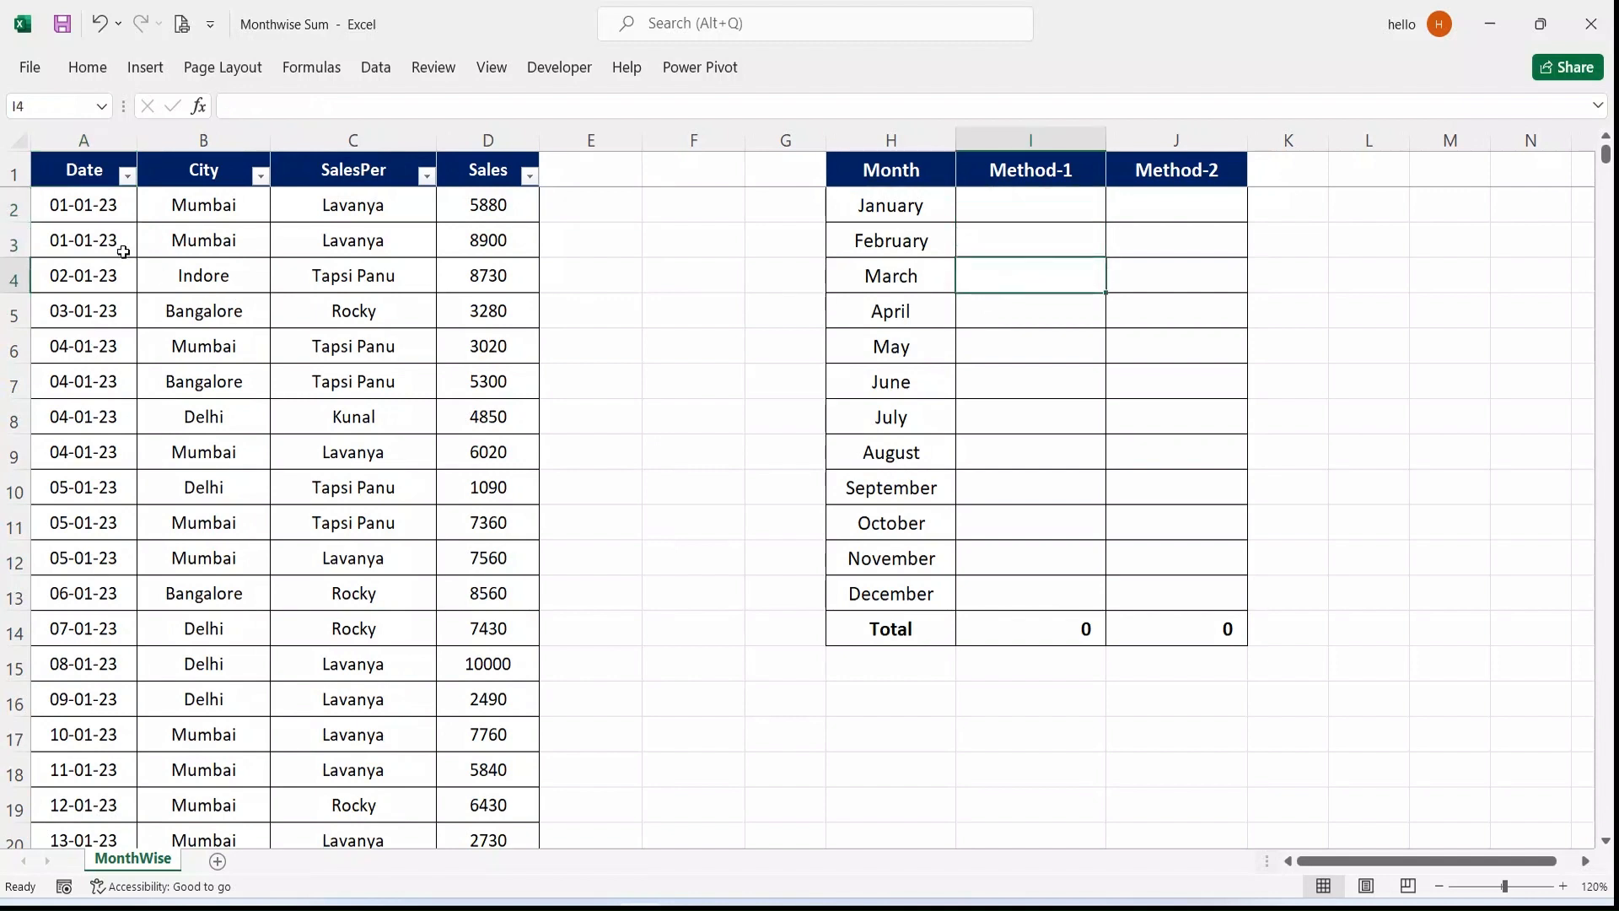
- Filter the Date column to show only January
click(126, 172)
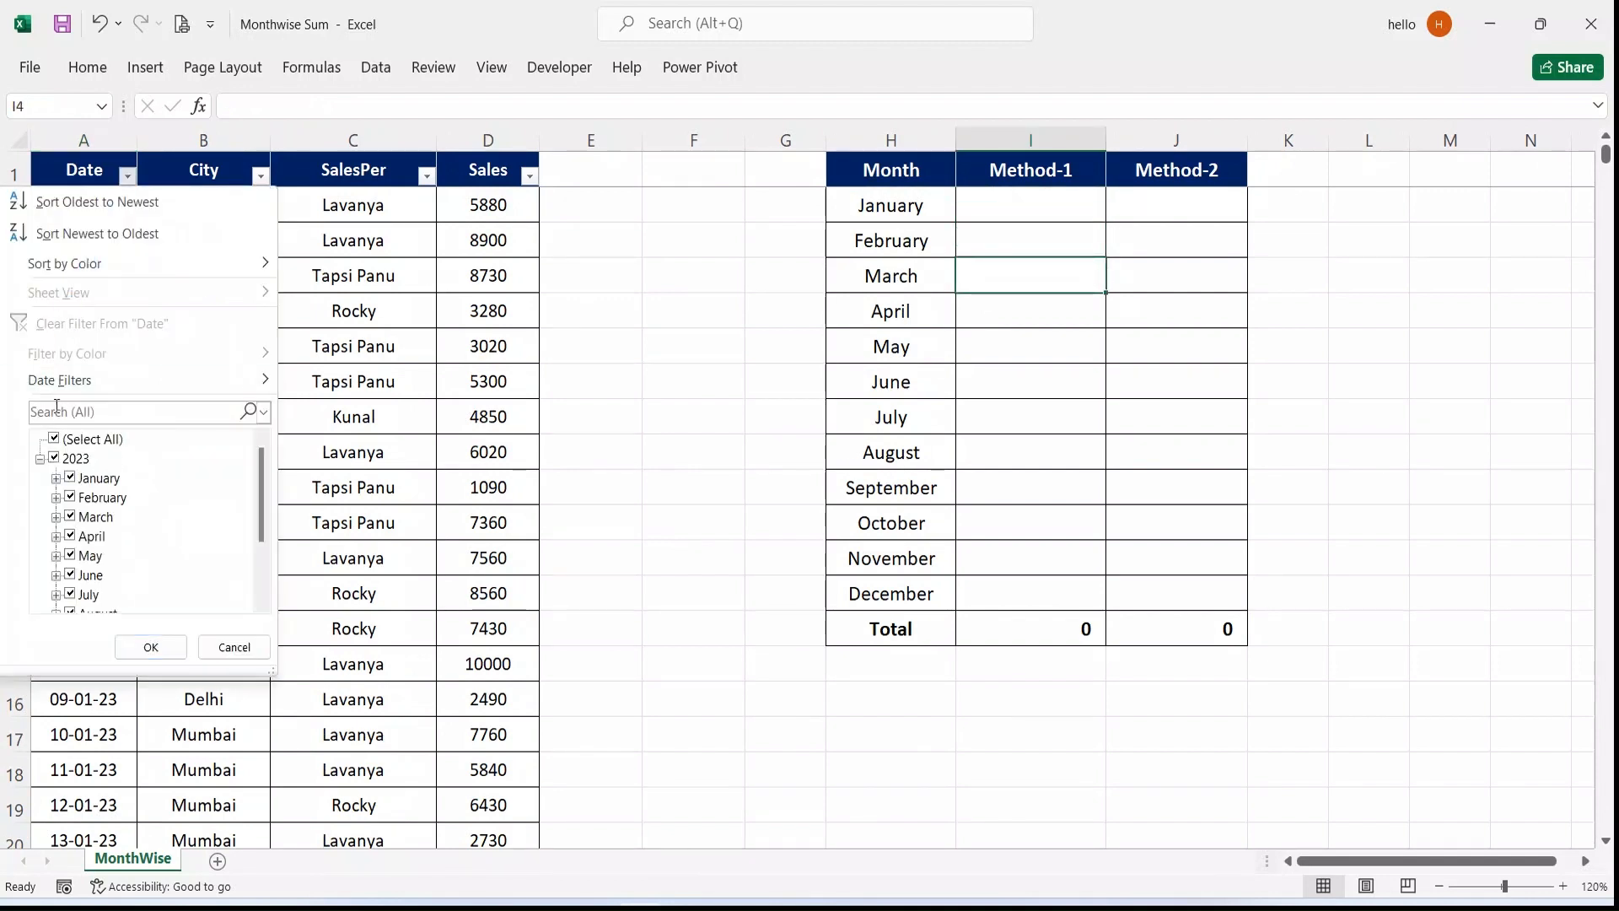
click(84, 439)
click(93, 478)
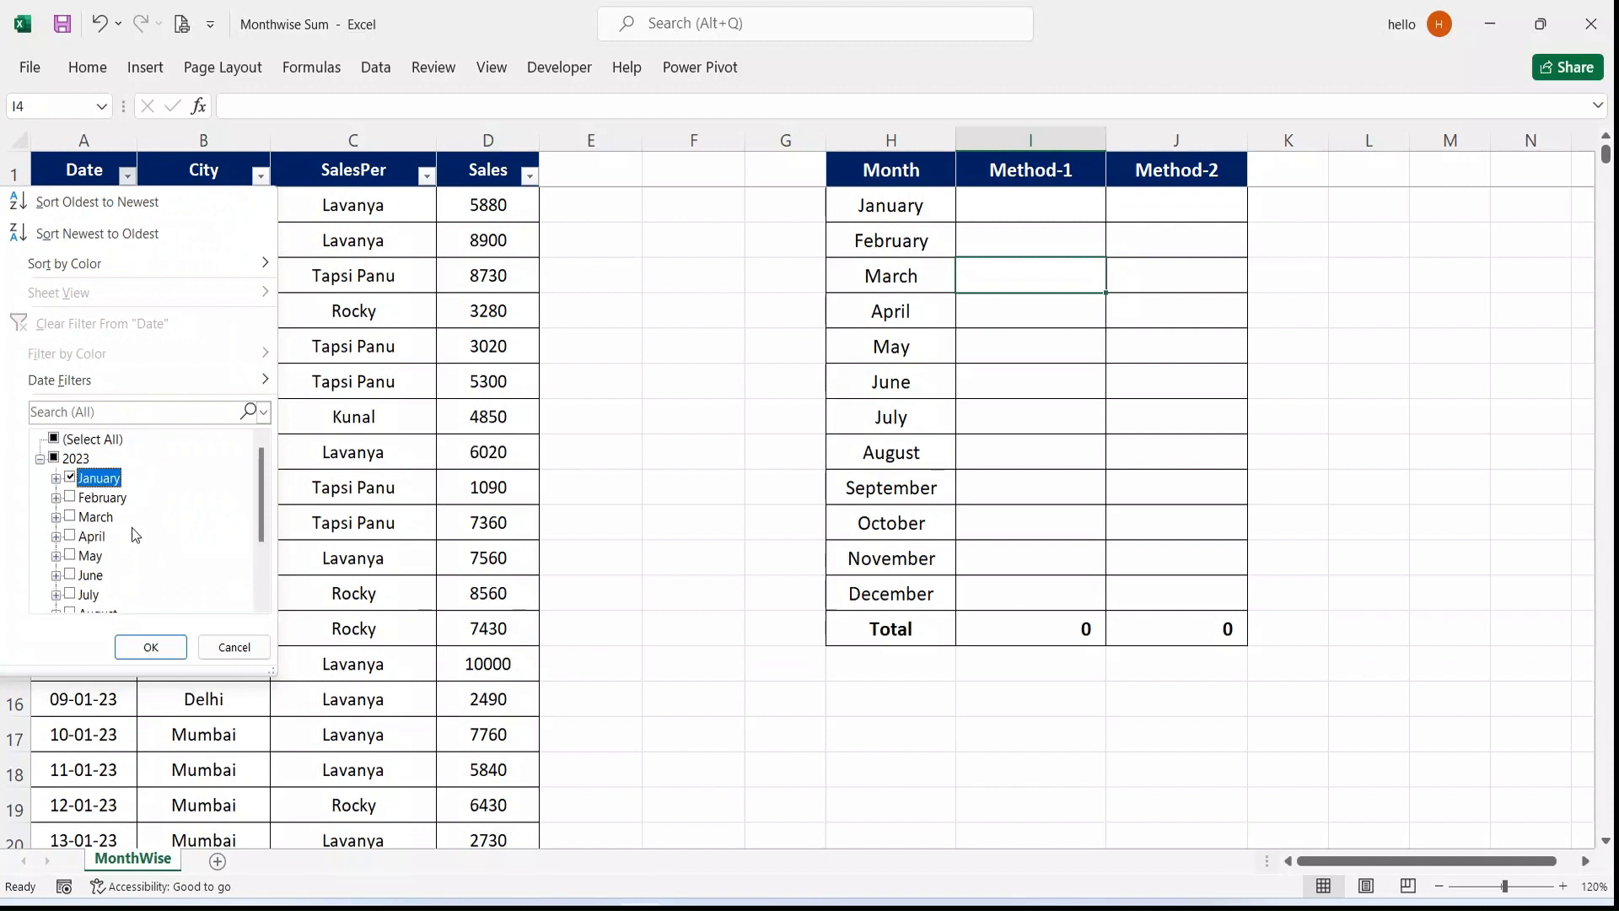
click(152, 648)
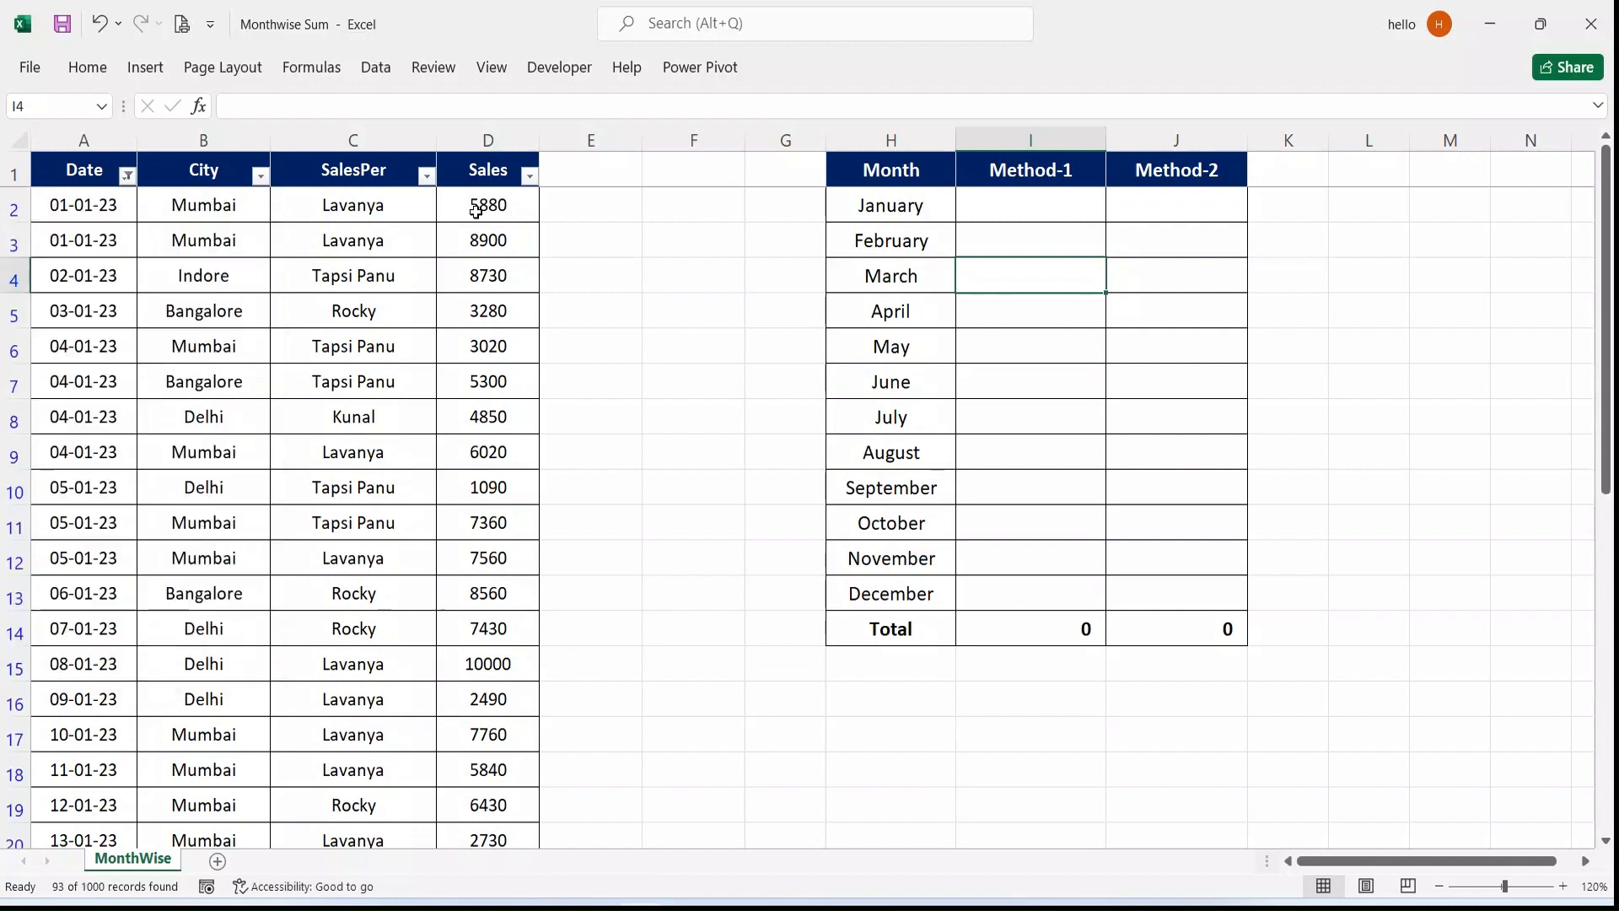
- Select all filtered January values in the Sales column to read their sum, and return to January in the summary table
drag(475, 211, 518, 569)
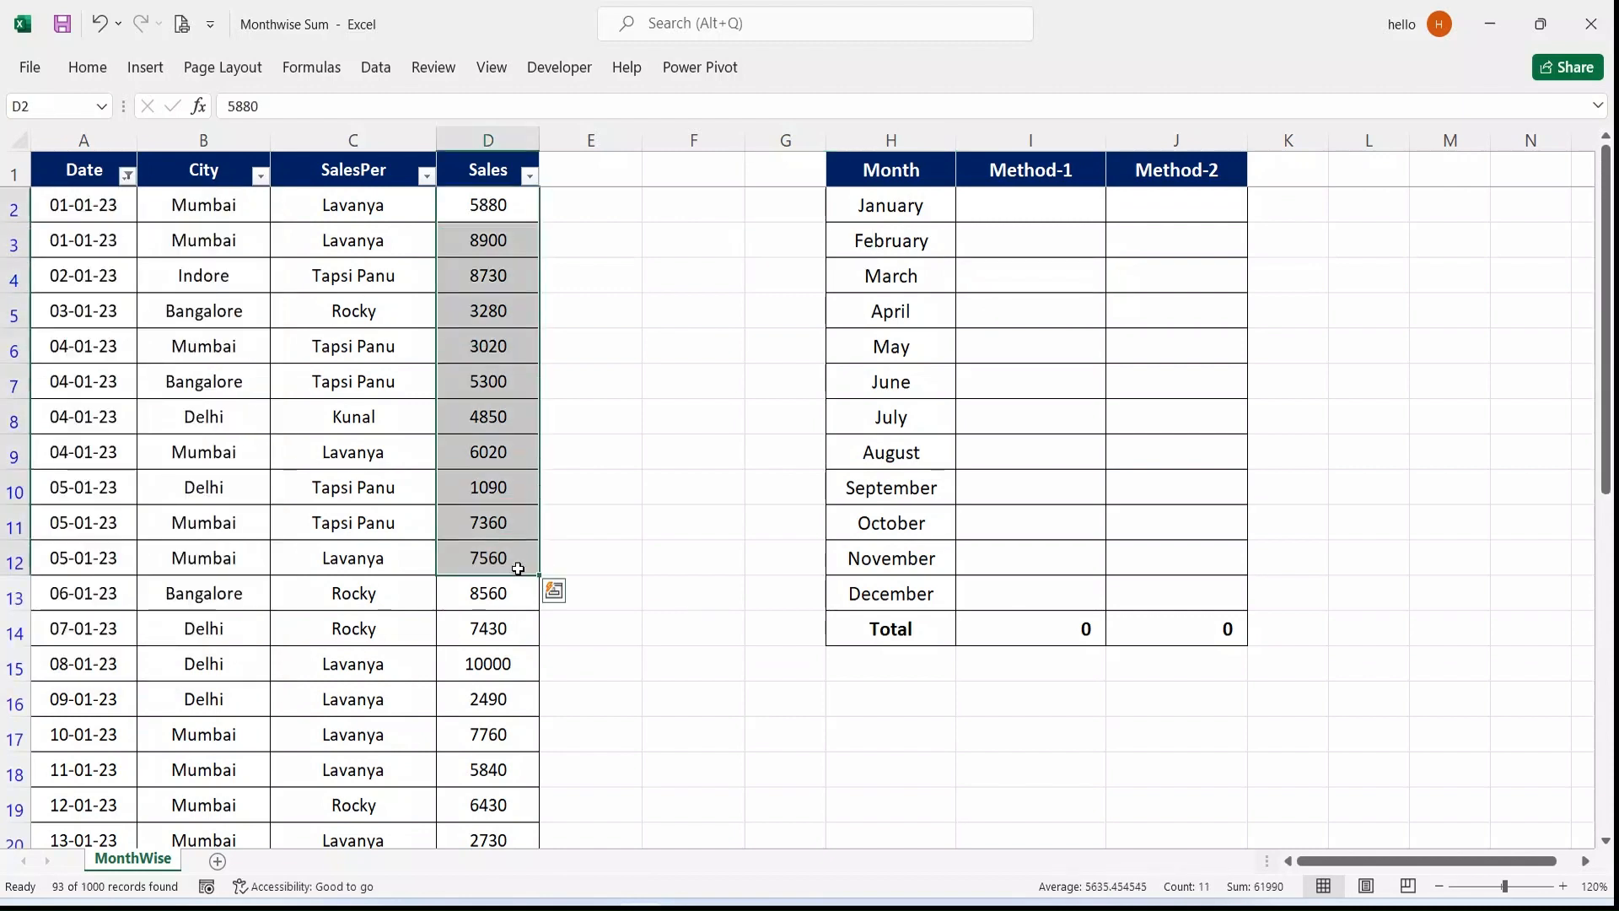
key(ctrl+shift+Down)
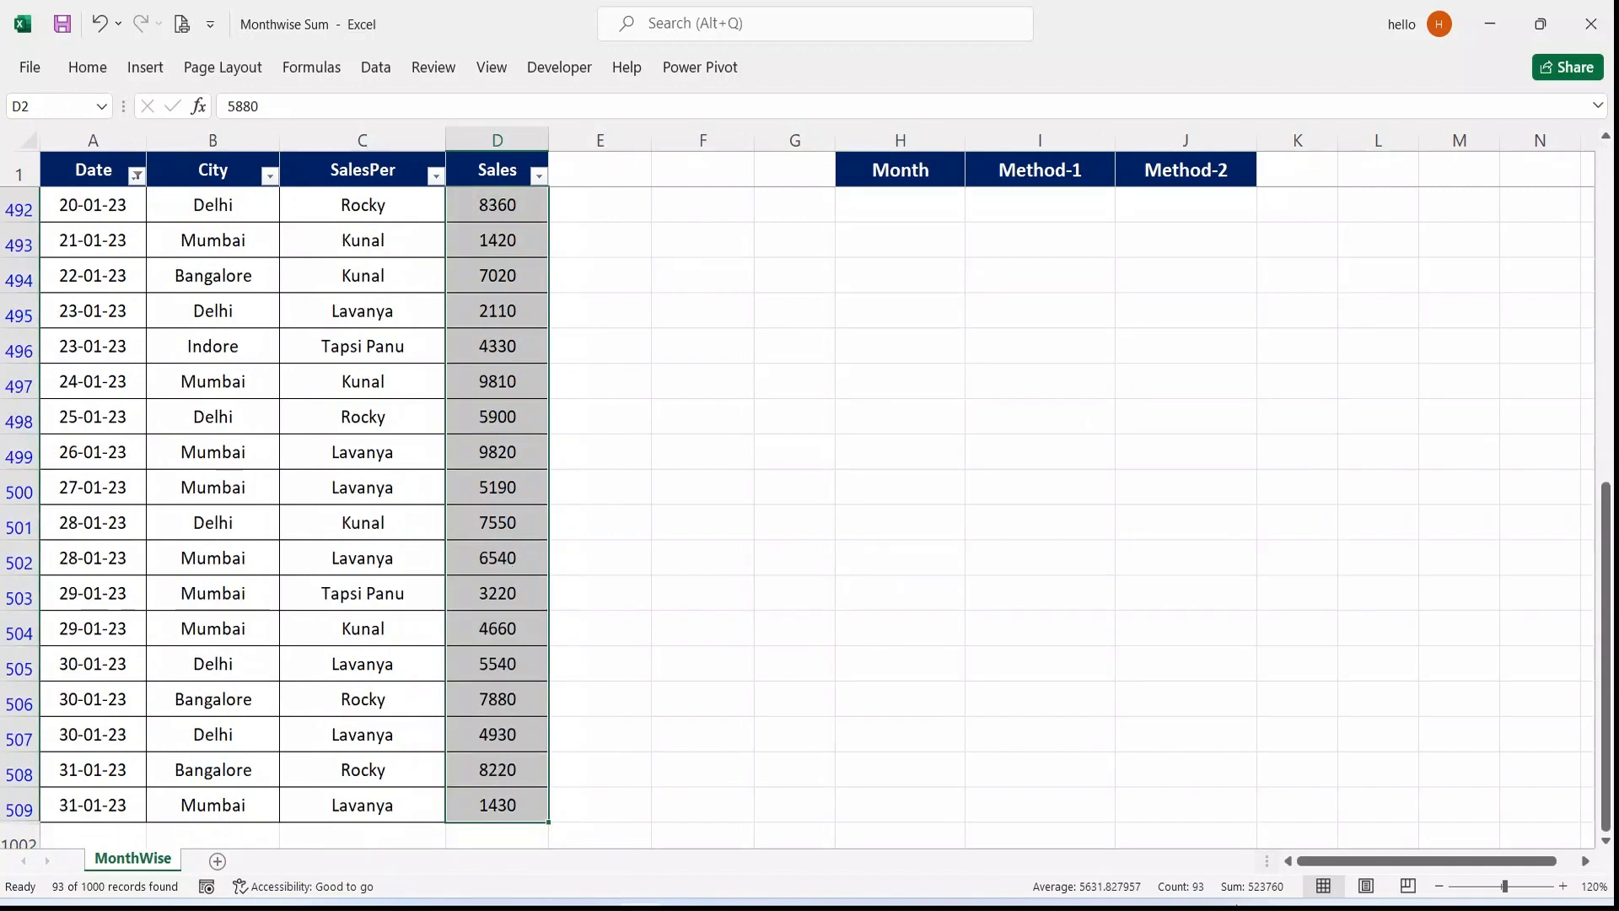
click(936, 172)
key(Down)
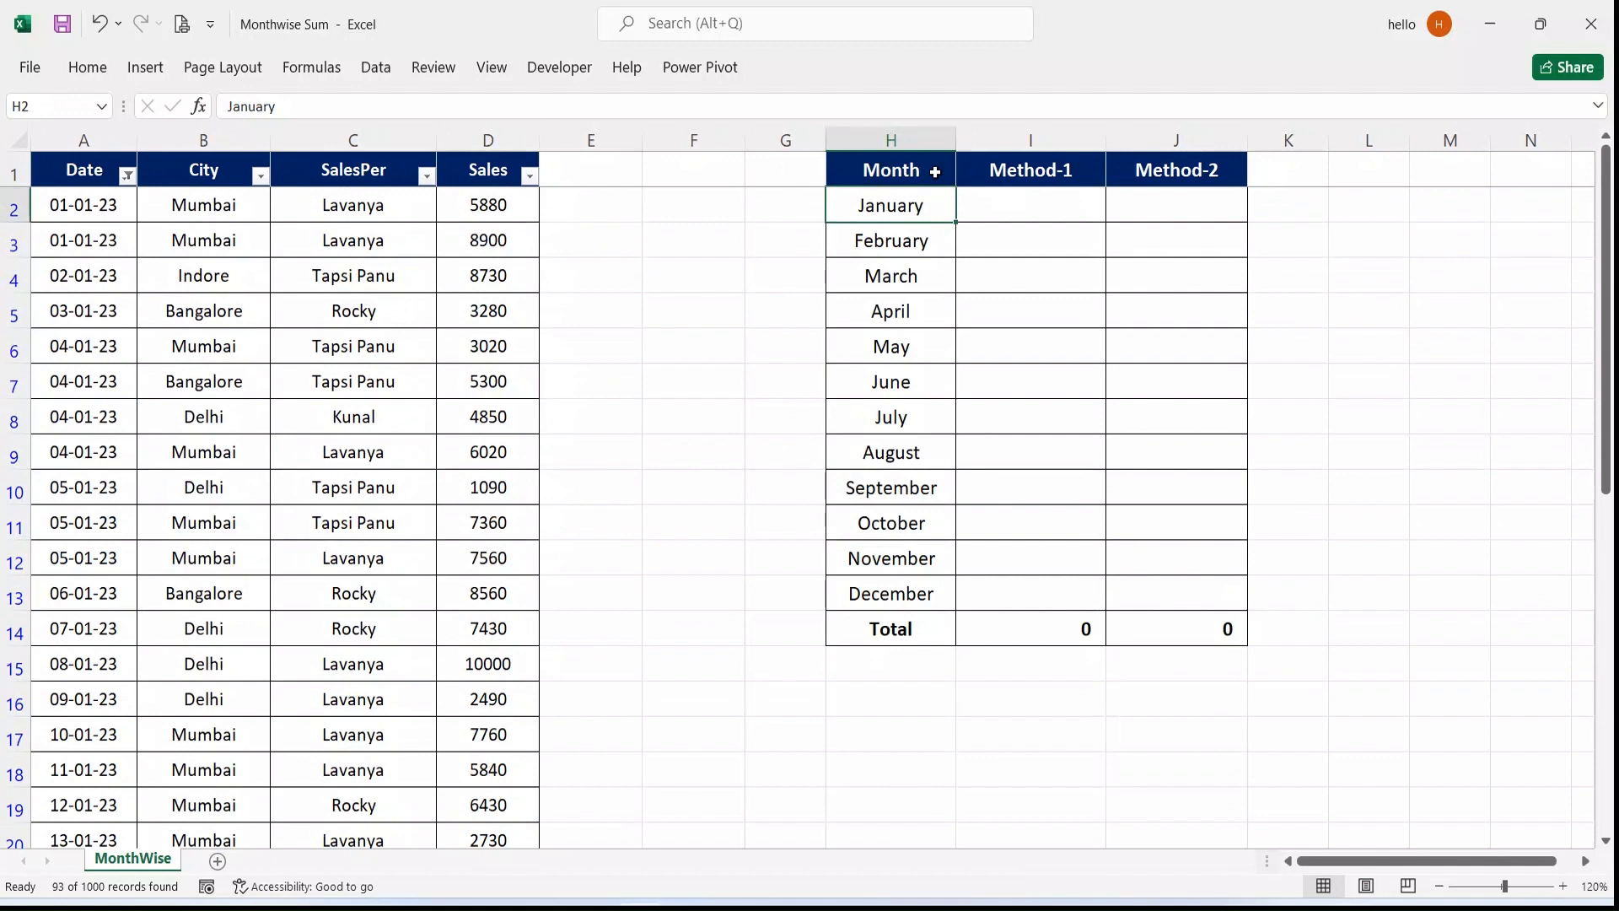
- Set the Date filter back to showing all dates
click(130, 175)
click(98, 437)
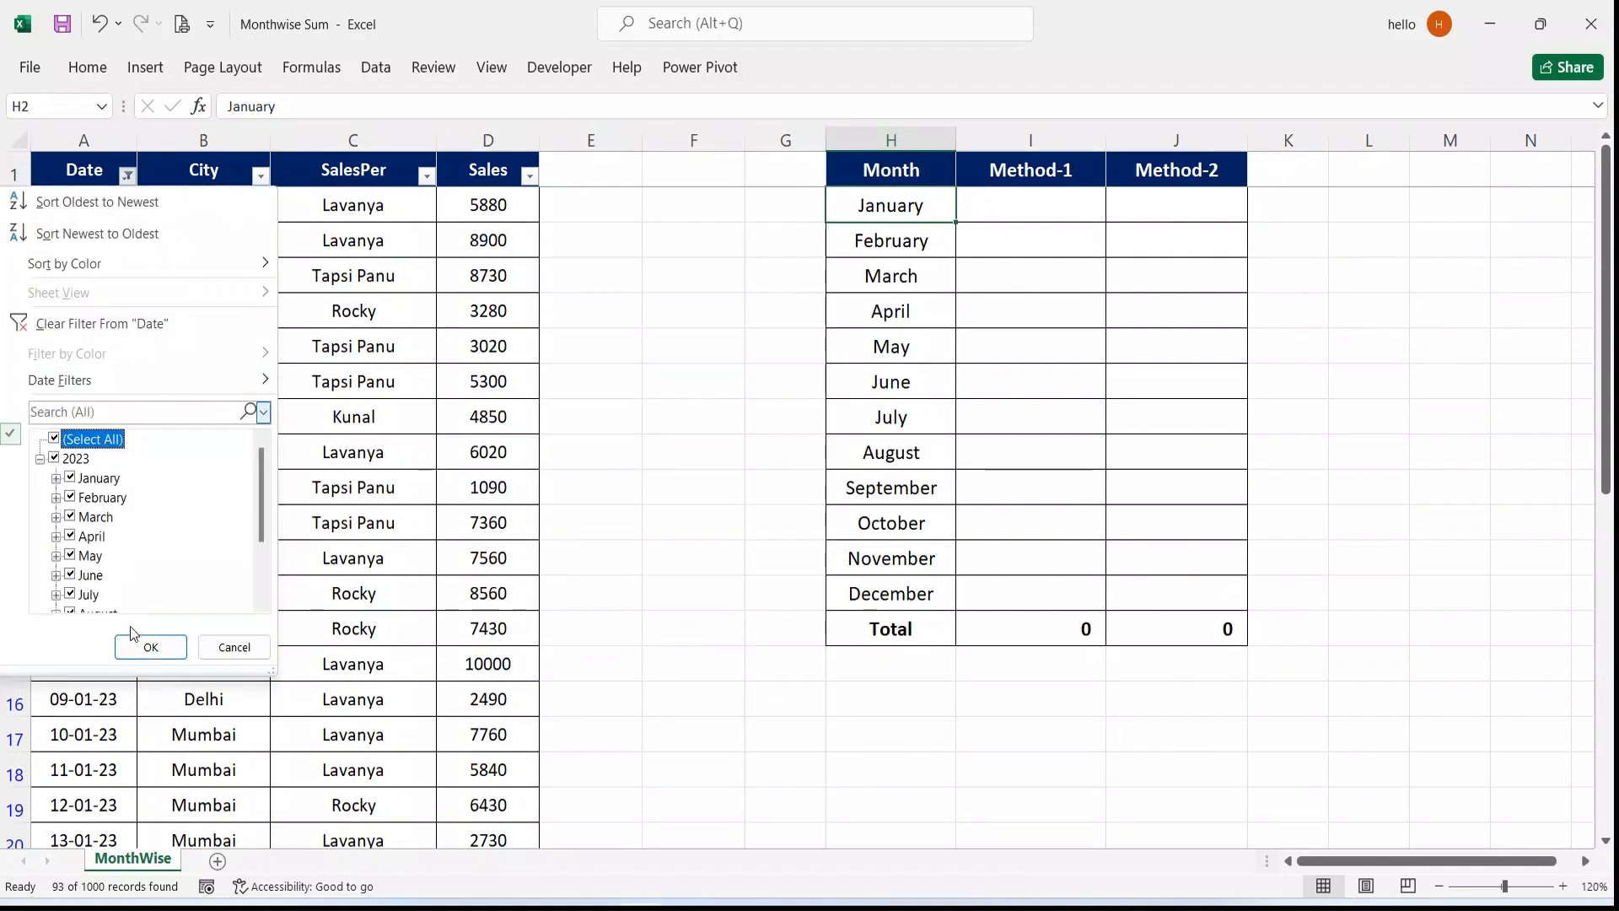
click(148, 647)
click(621, 479)
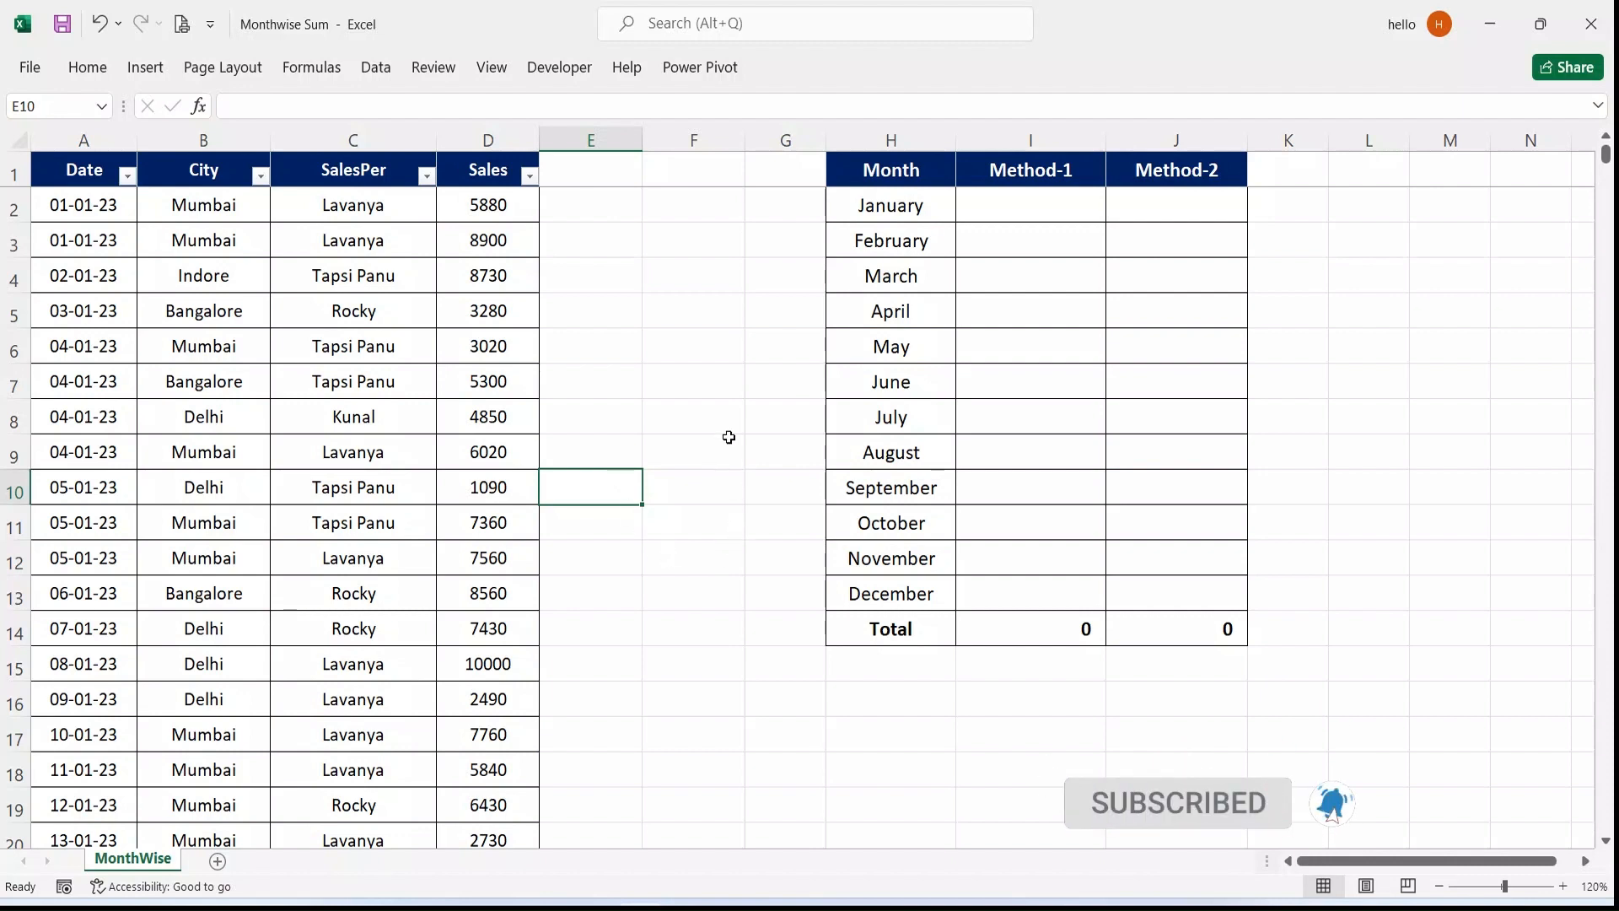
- Enter the header Helper in cell E1 beside the Sales column
click(568, 174)
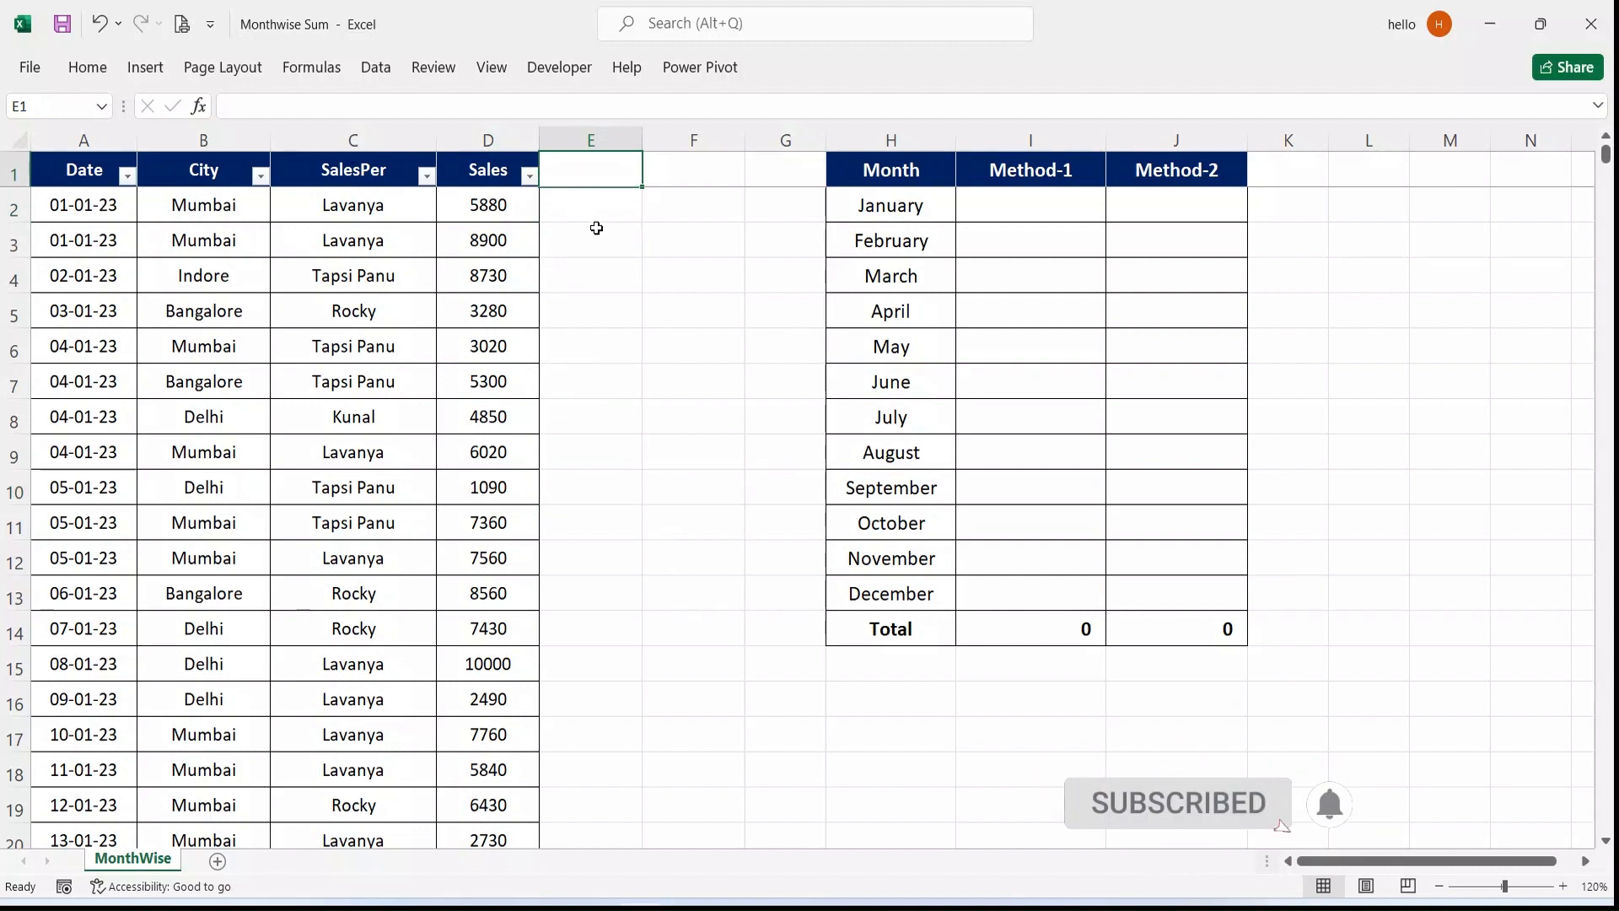
text(Helper)
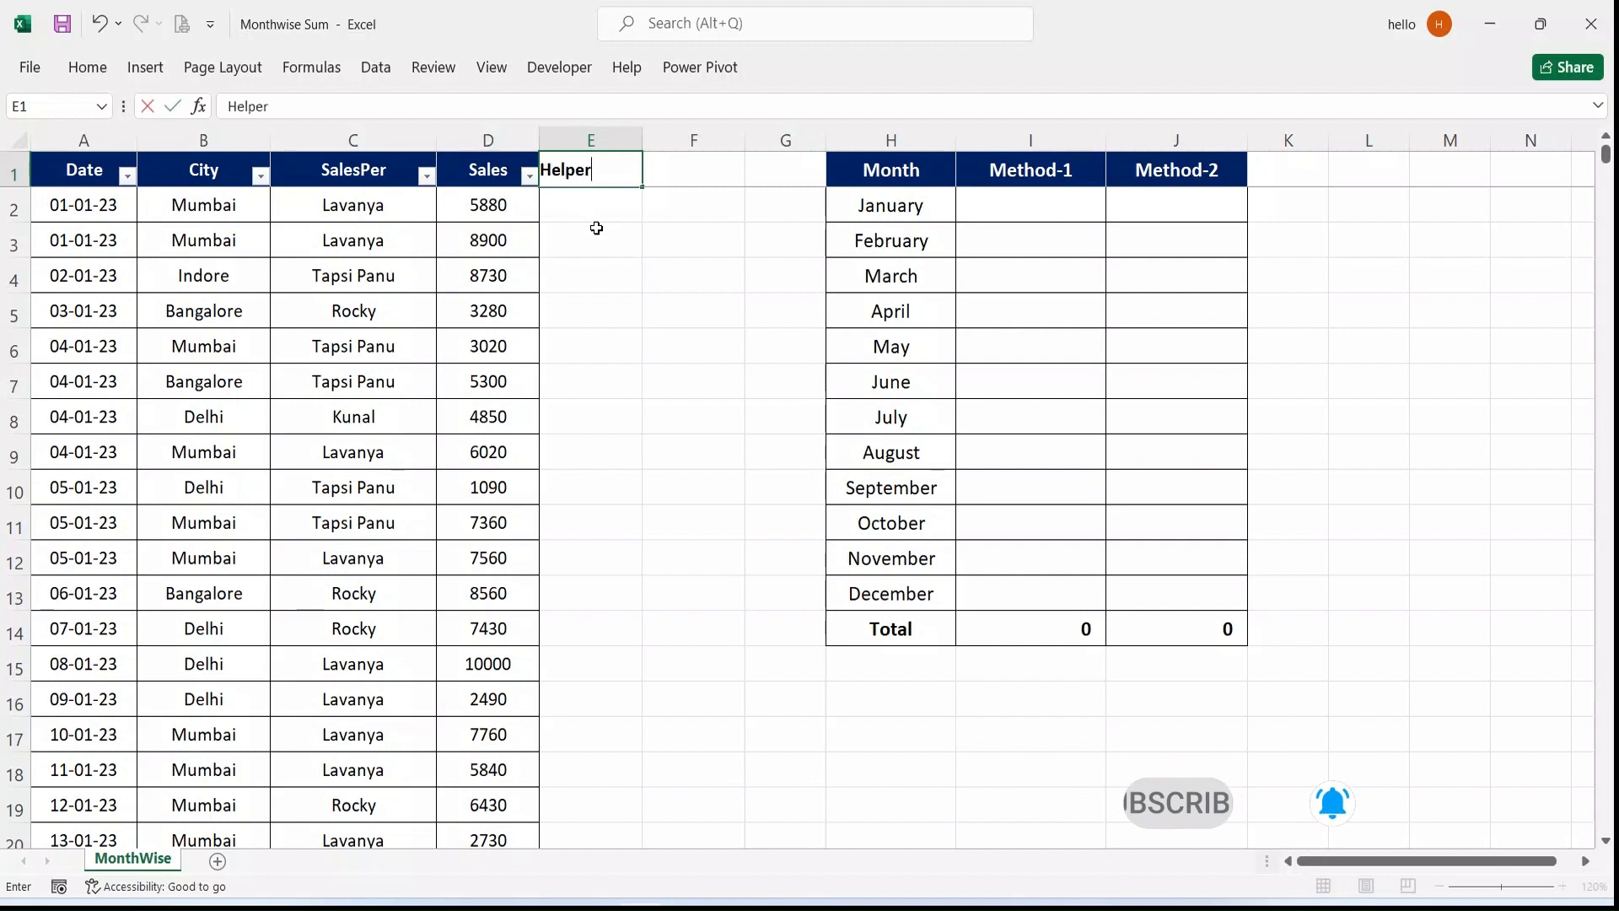
key(Return)
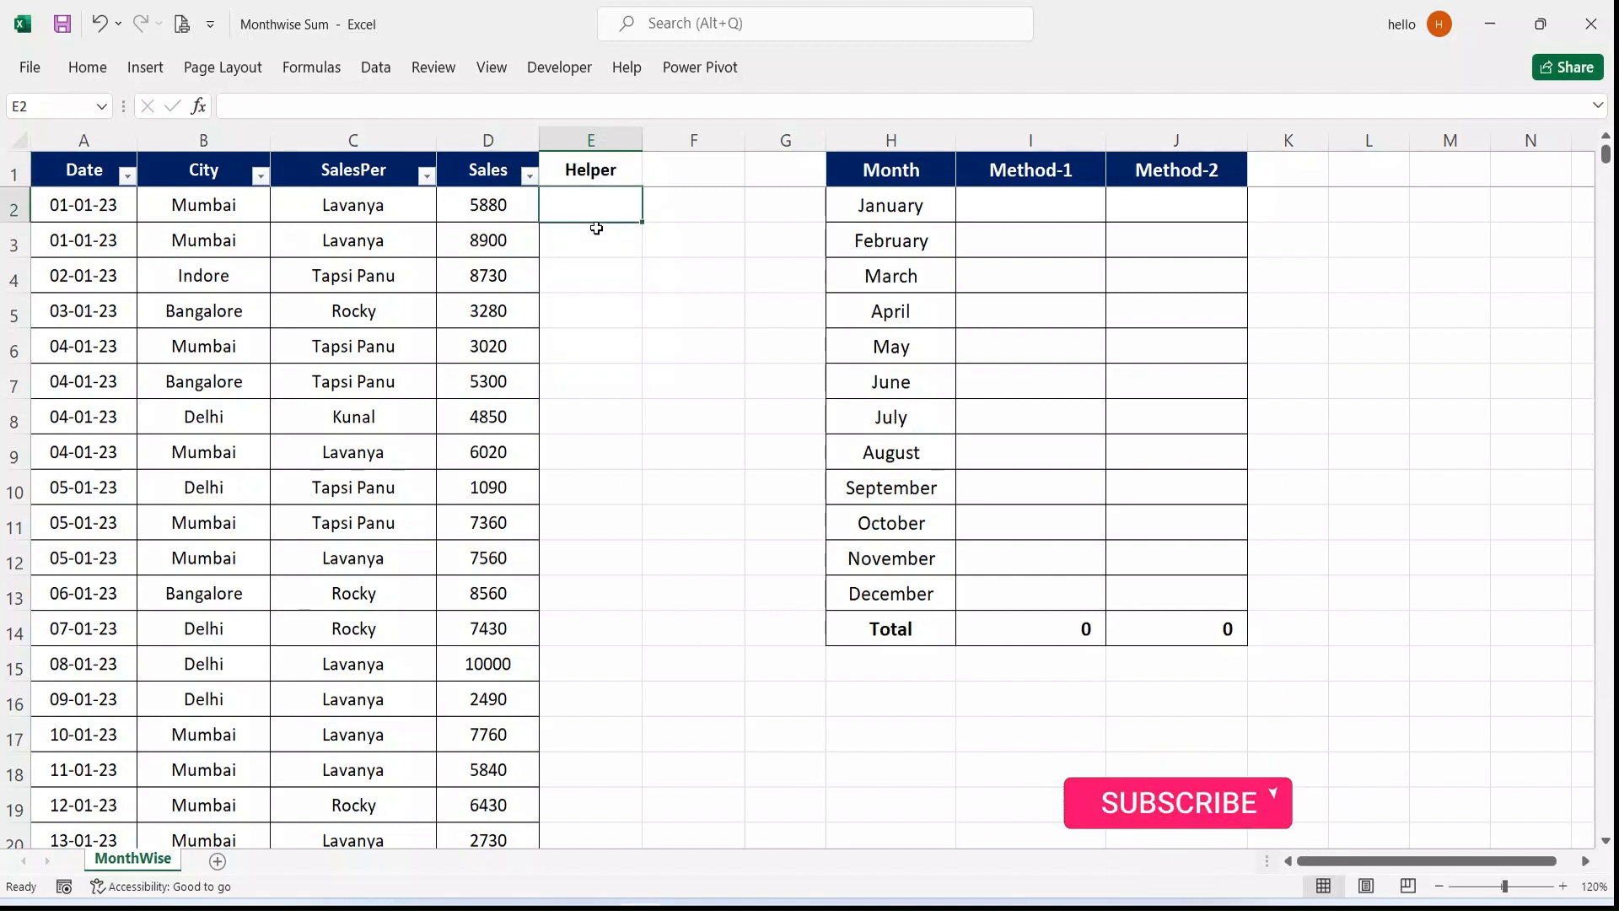
- Enter the formula =TEXT(A2,"mmmm") in cell E2 to extract the full month name from the date
text(=te)
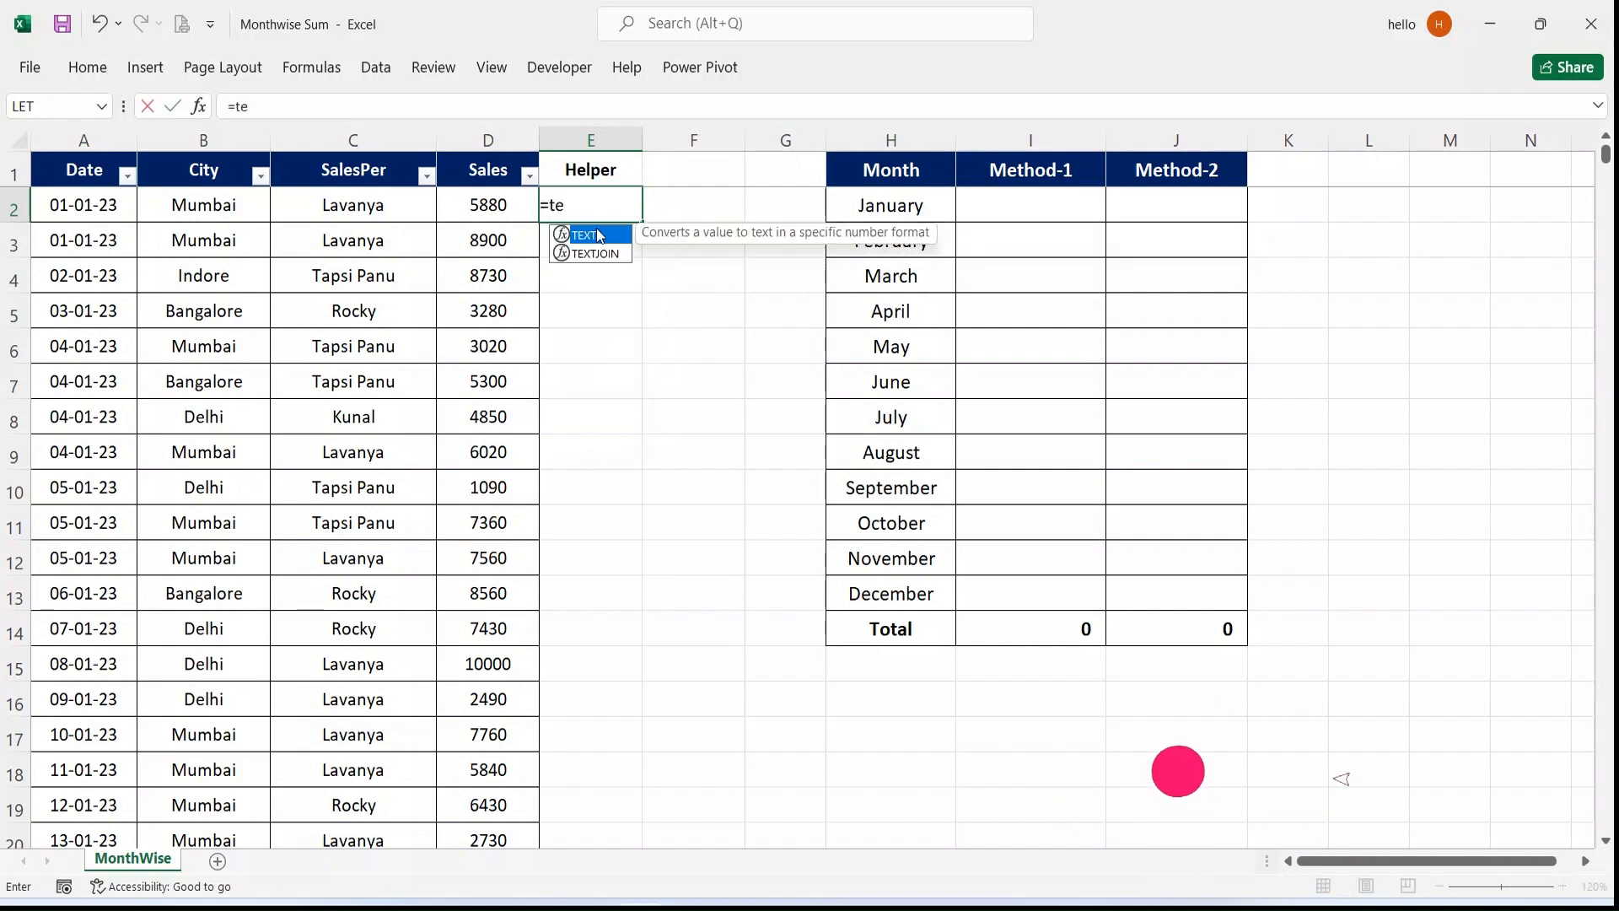
double_click(600, 236)
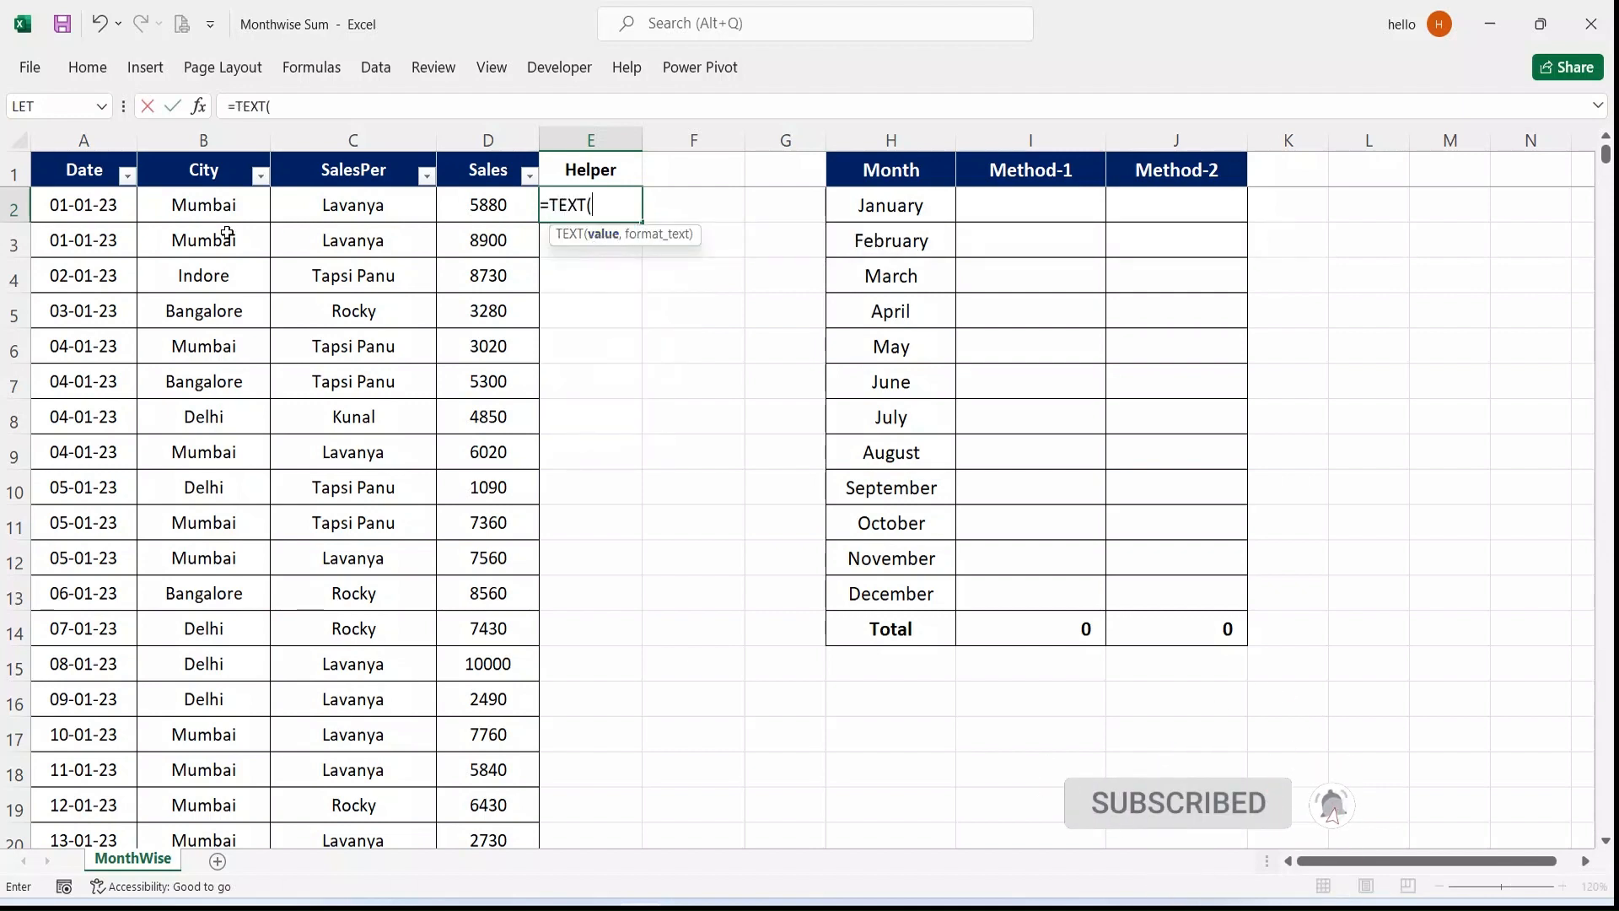
click(84, 214)
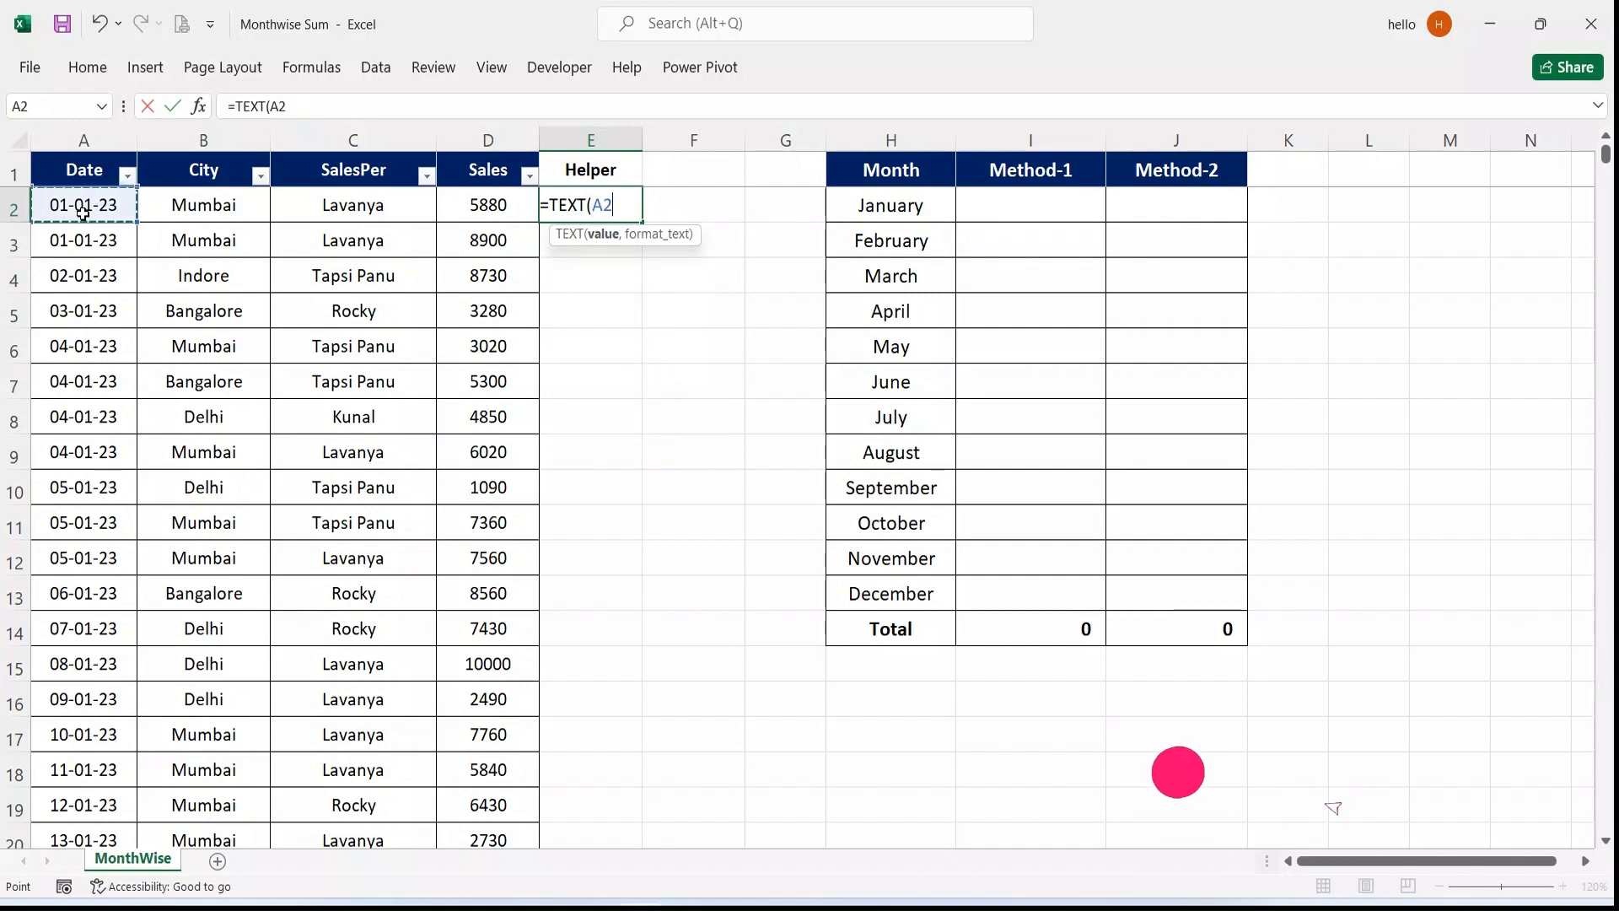
text(,)
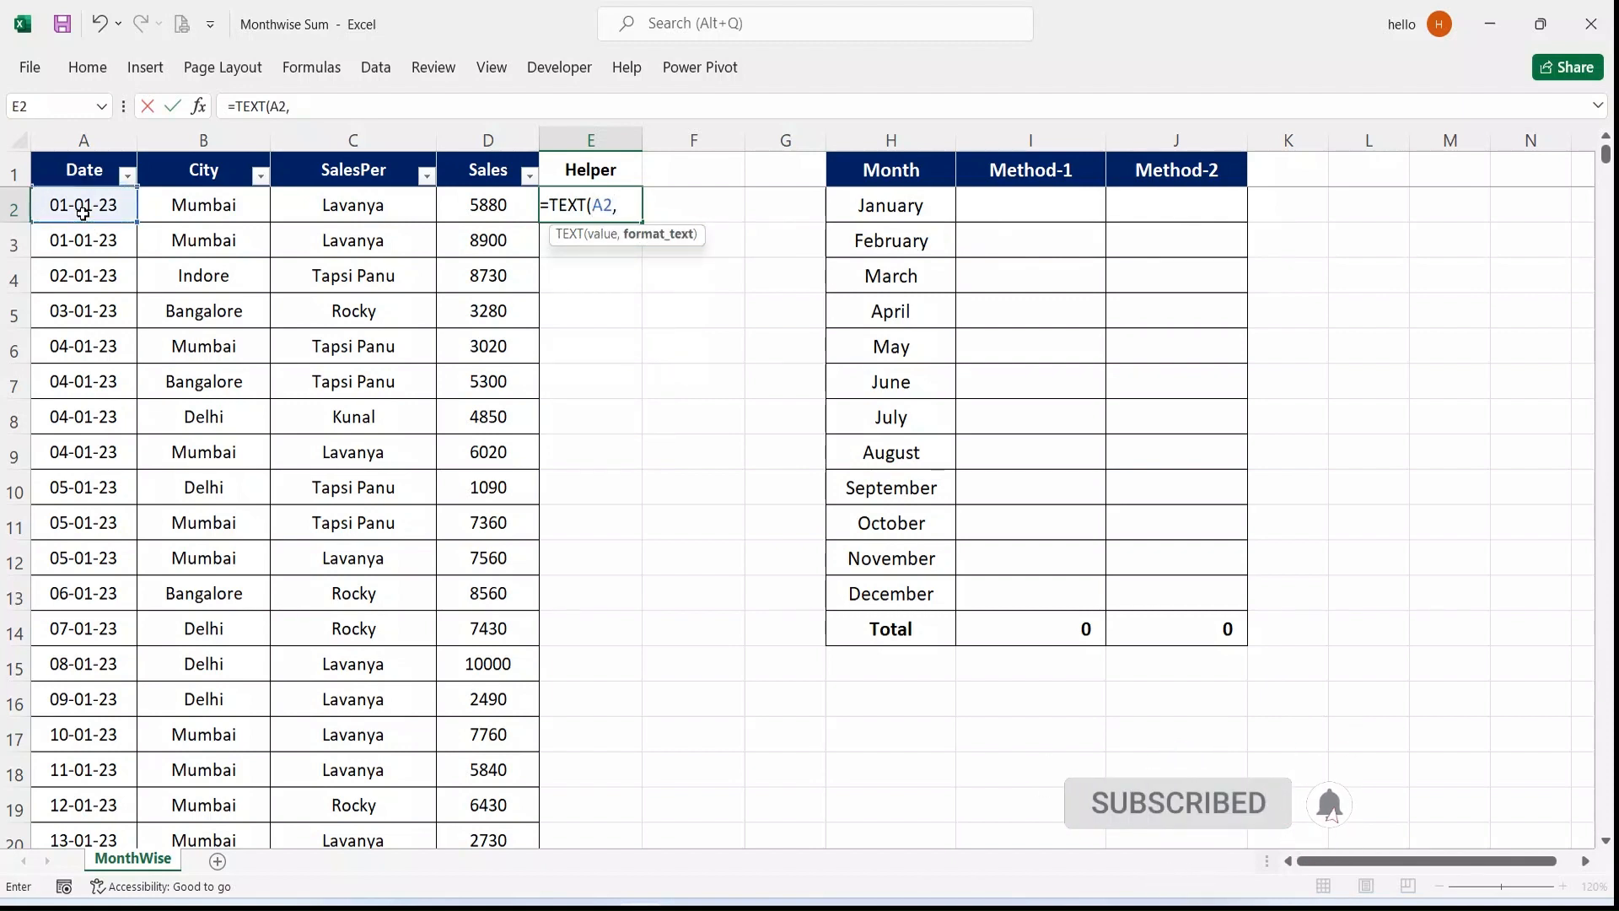
text(")
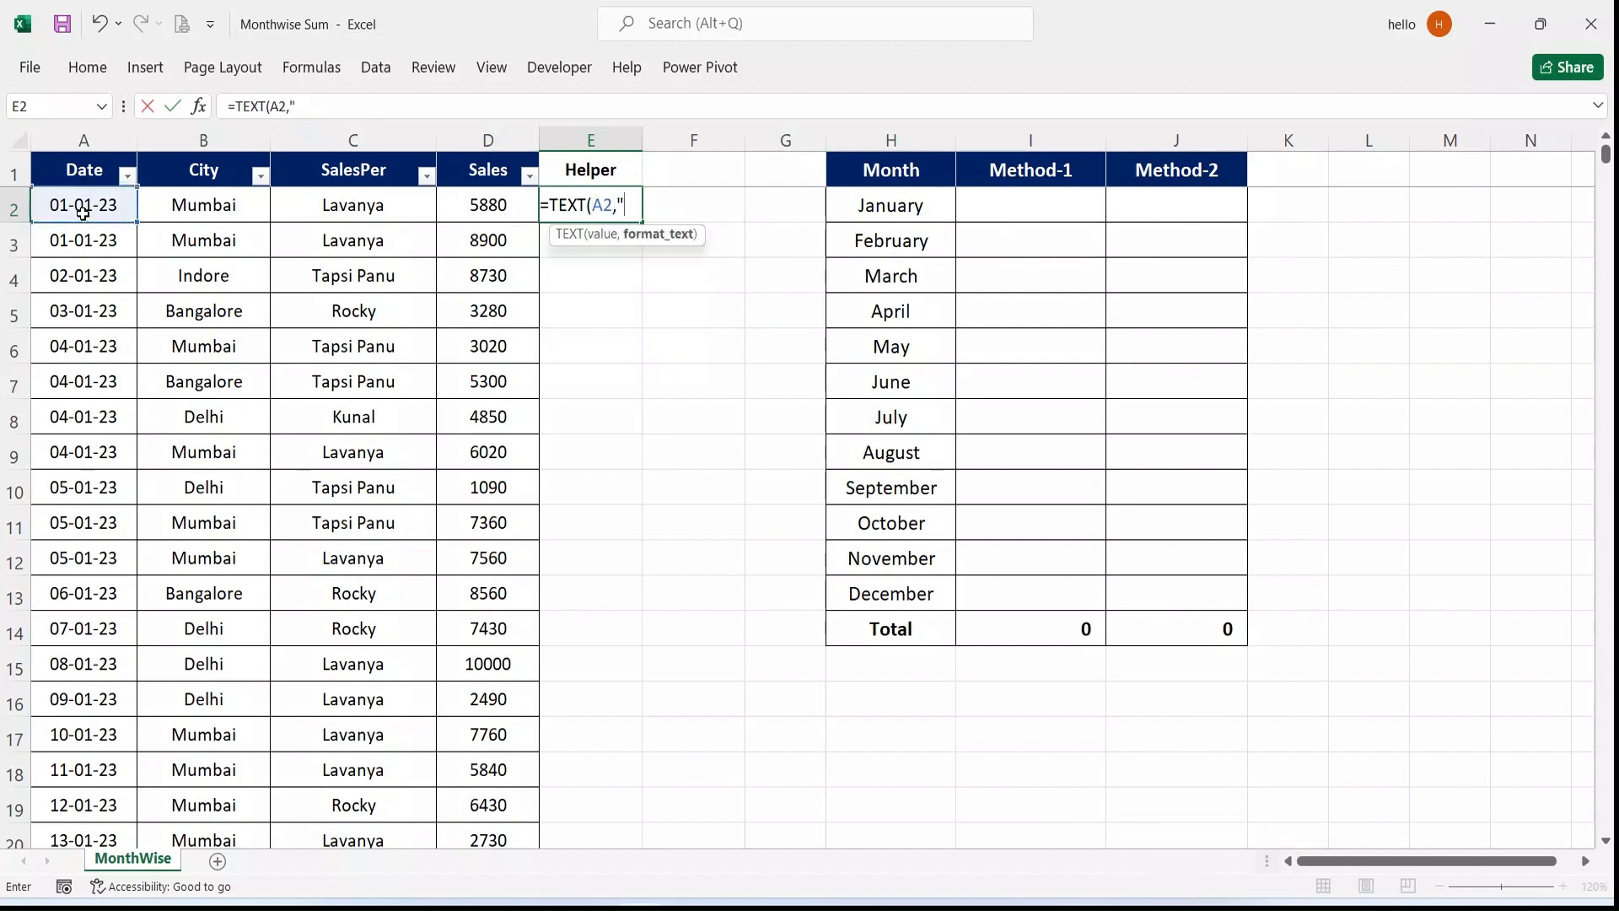
text(m)
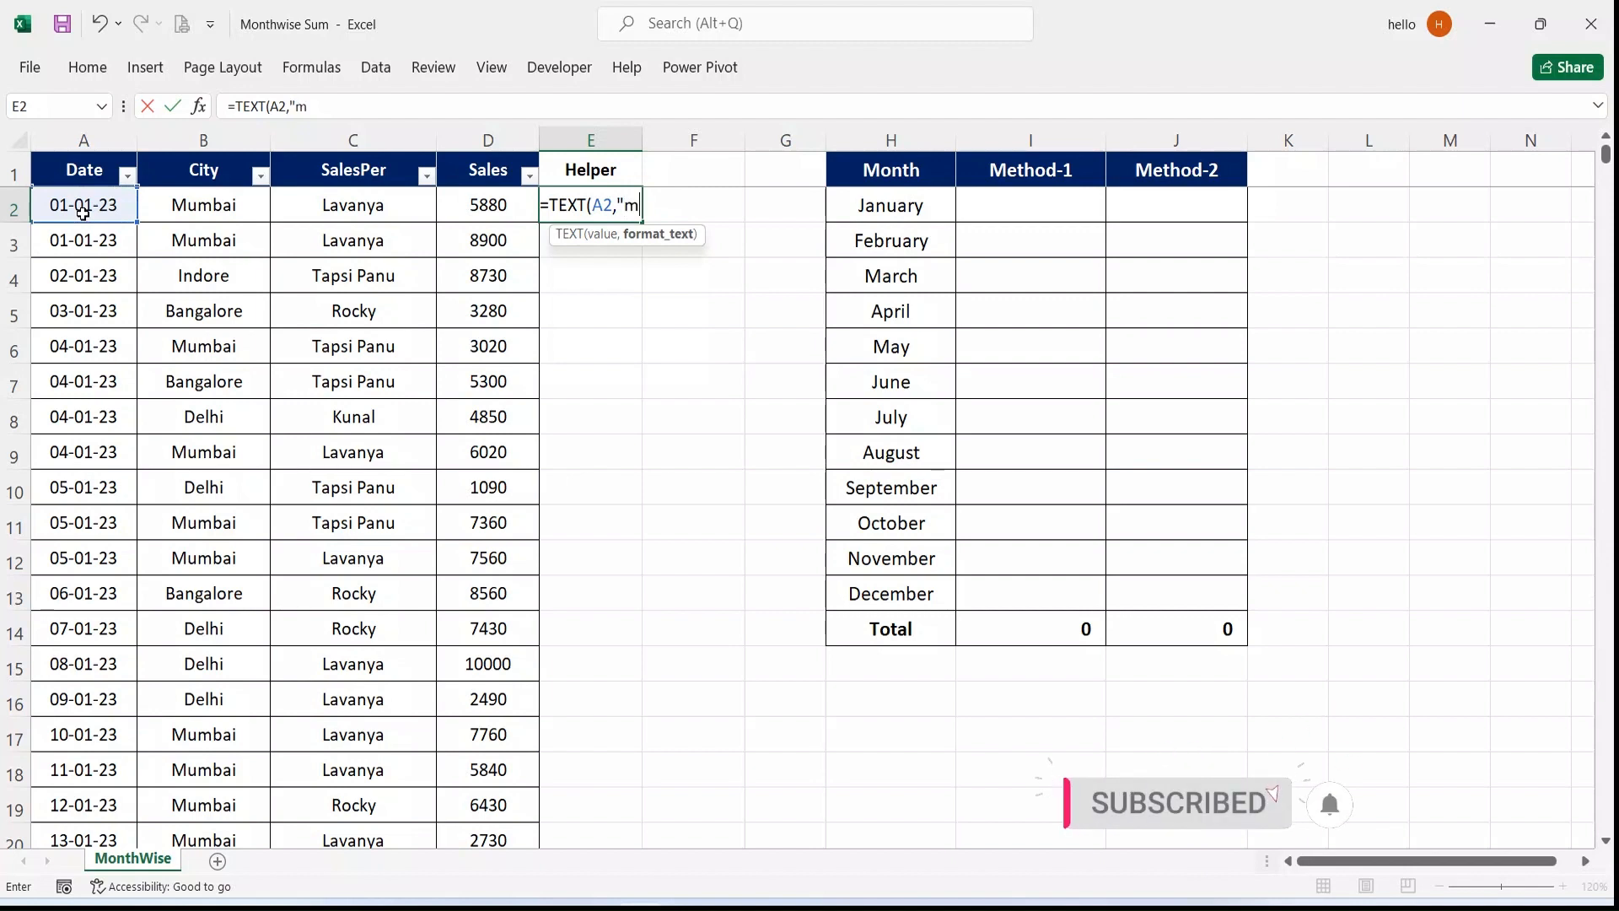
text(mmm)
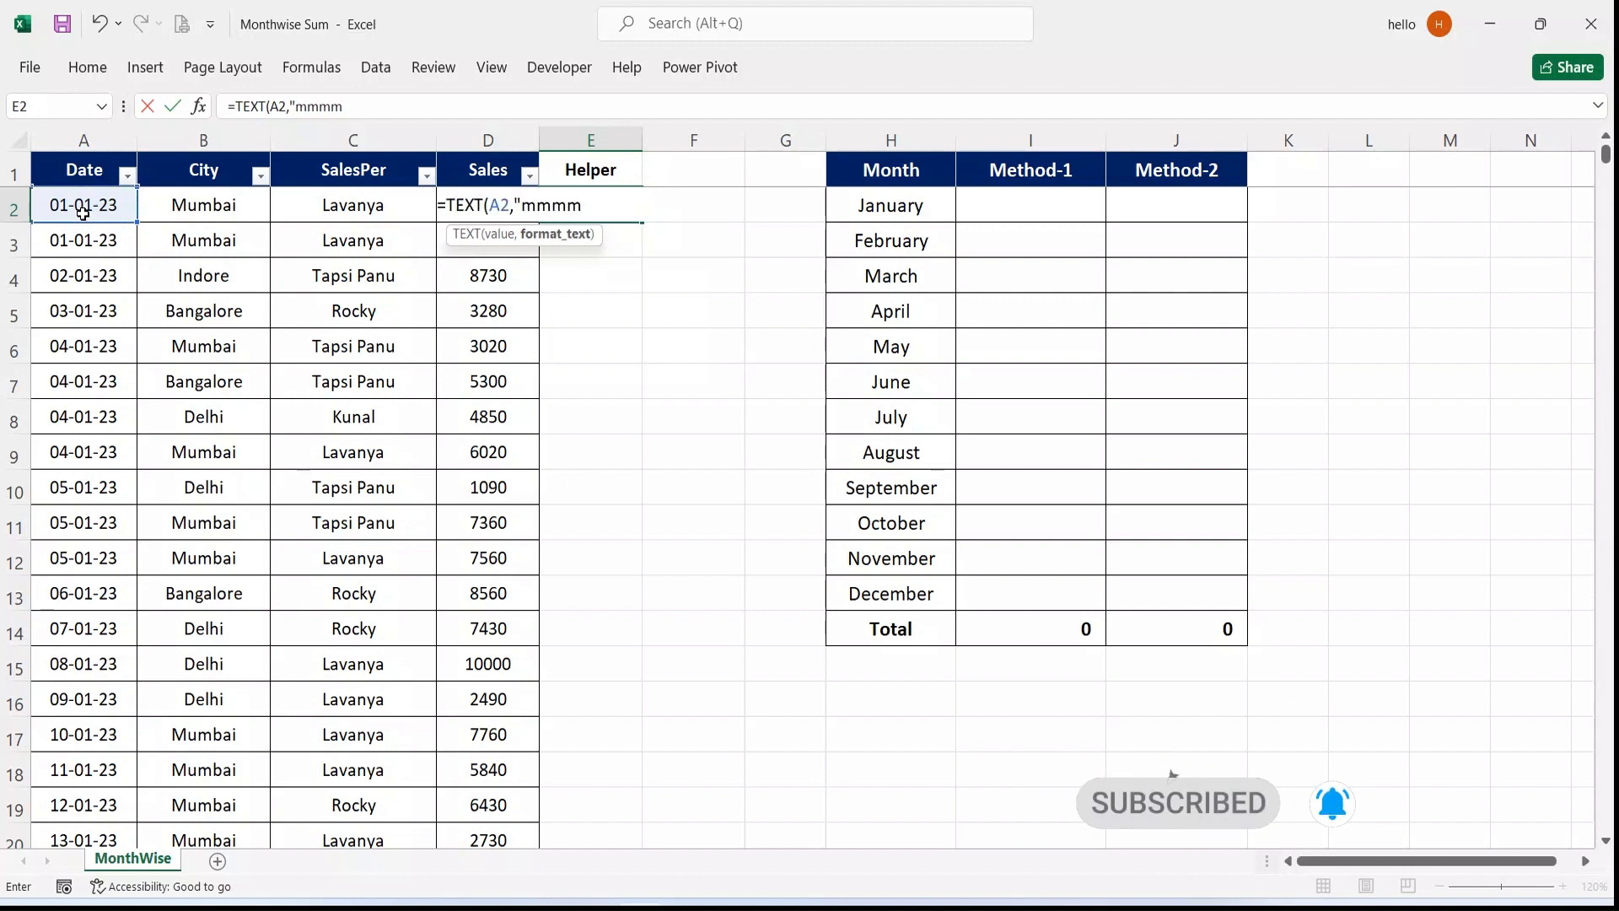
text(")
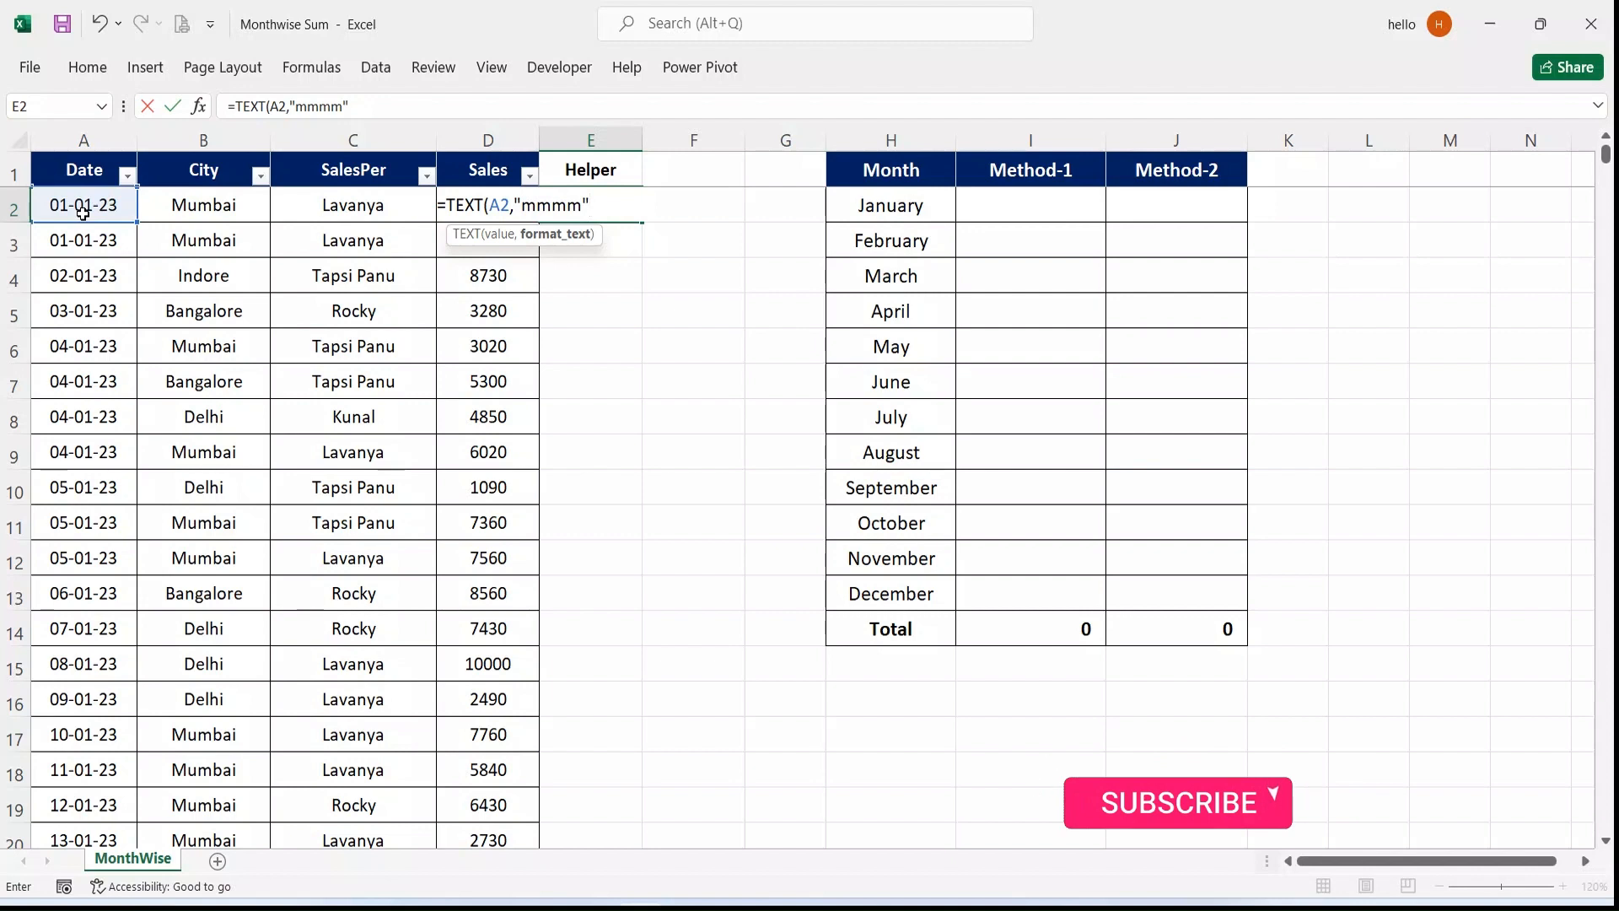
text())
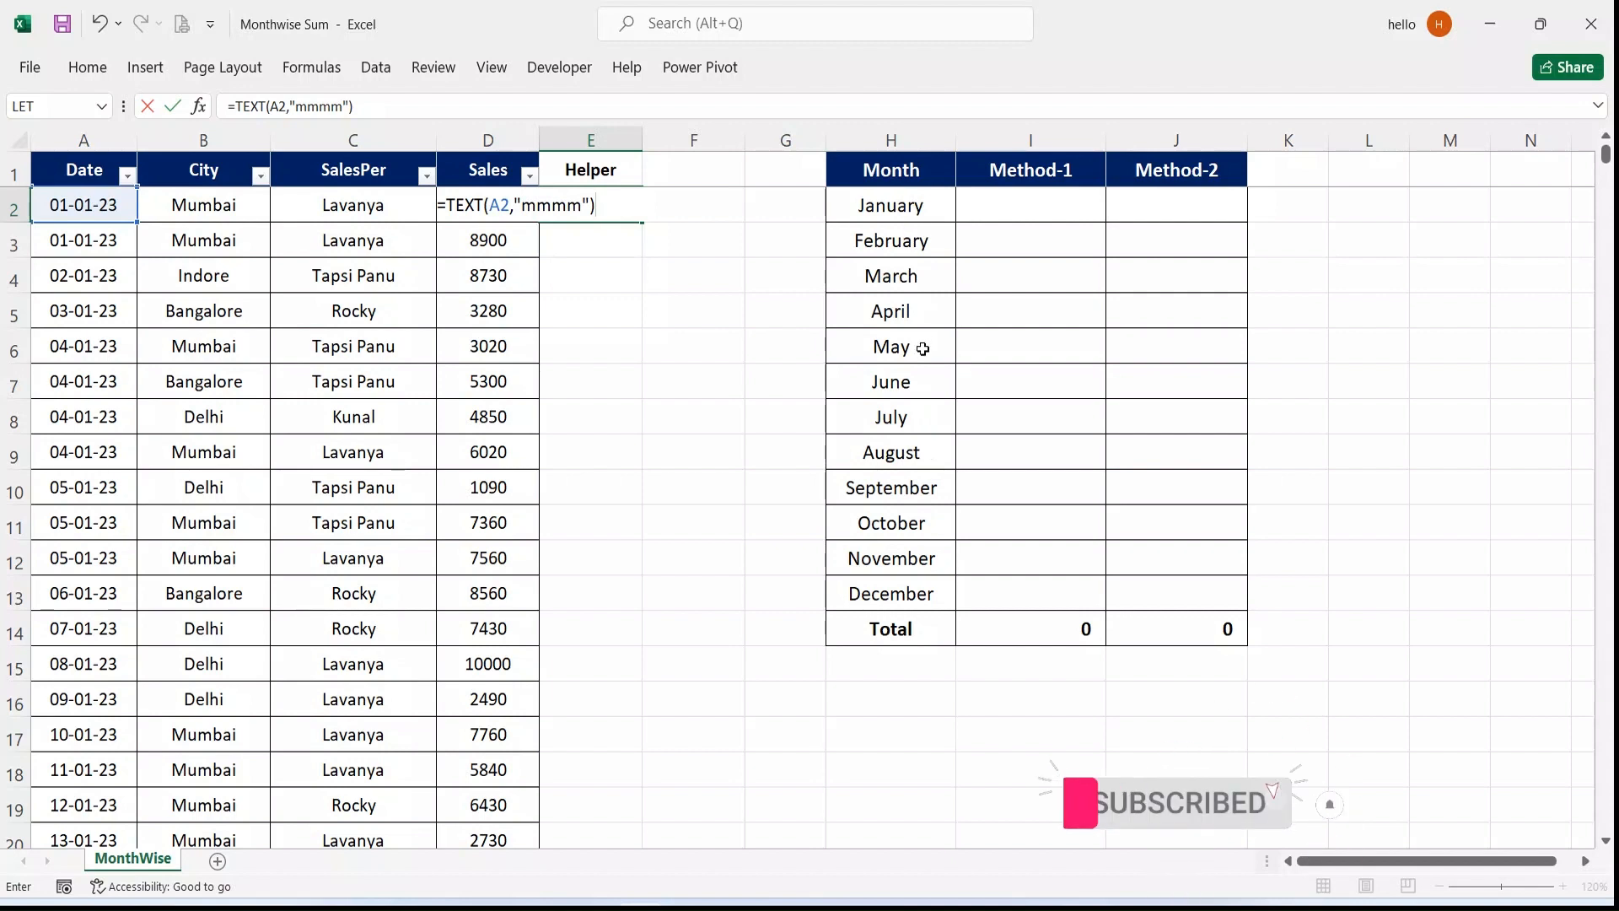
key(Return)
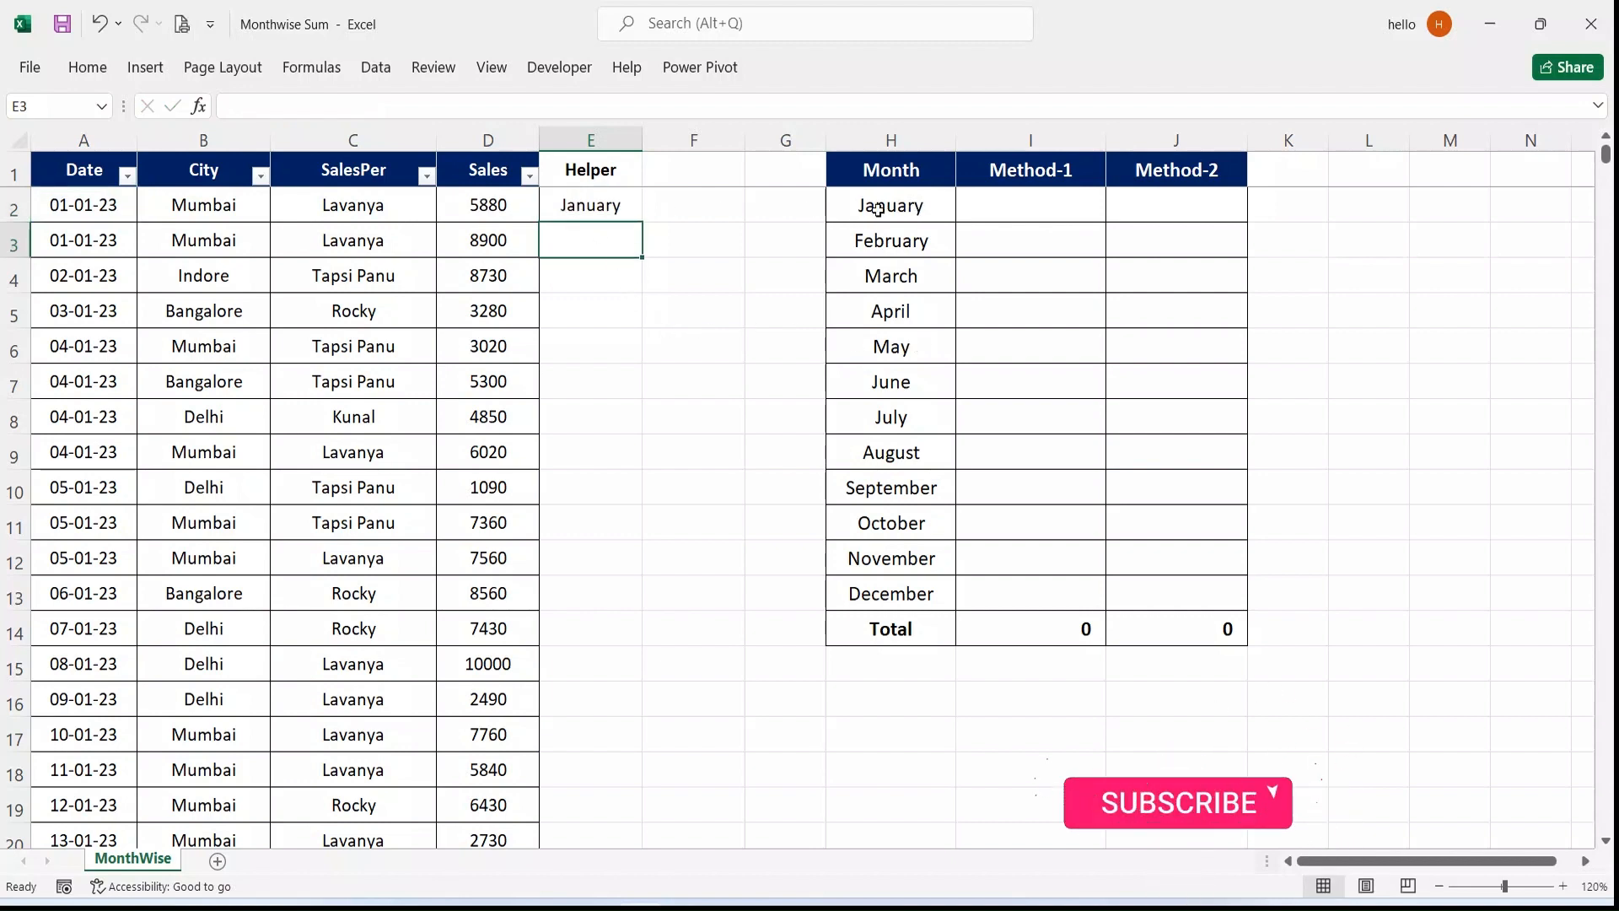
- Change the format text in the TEXT formula in cell E2 to "mmm" for the abbreviated month name
click(609, 213)
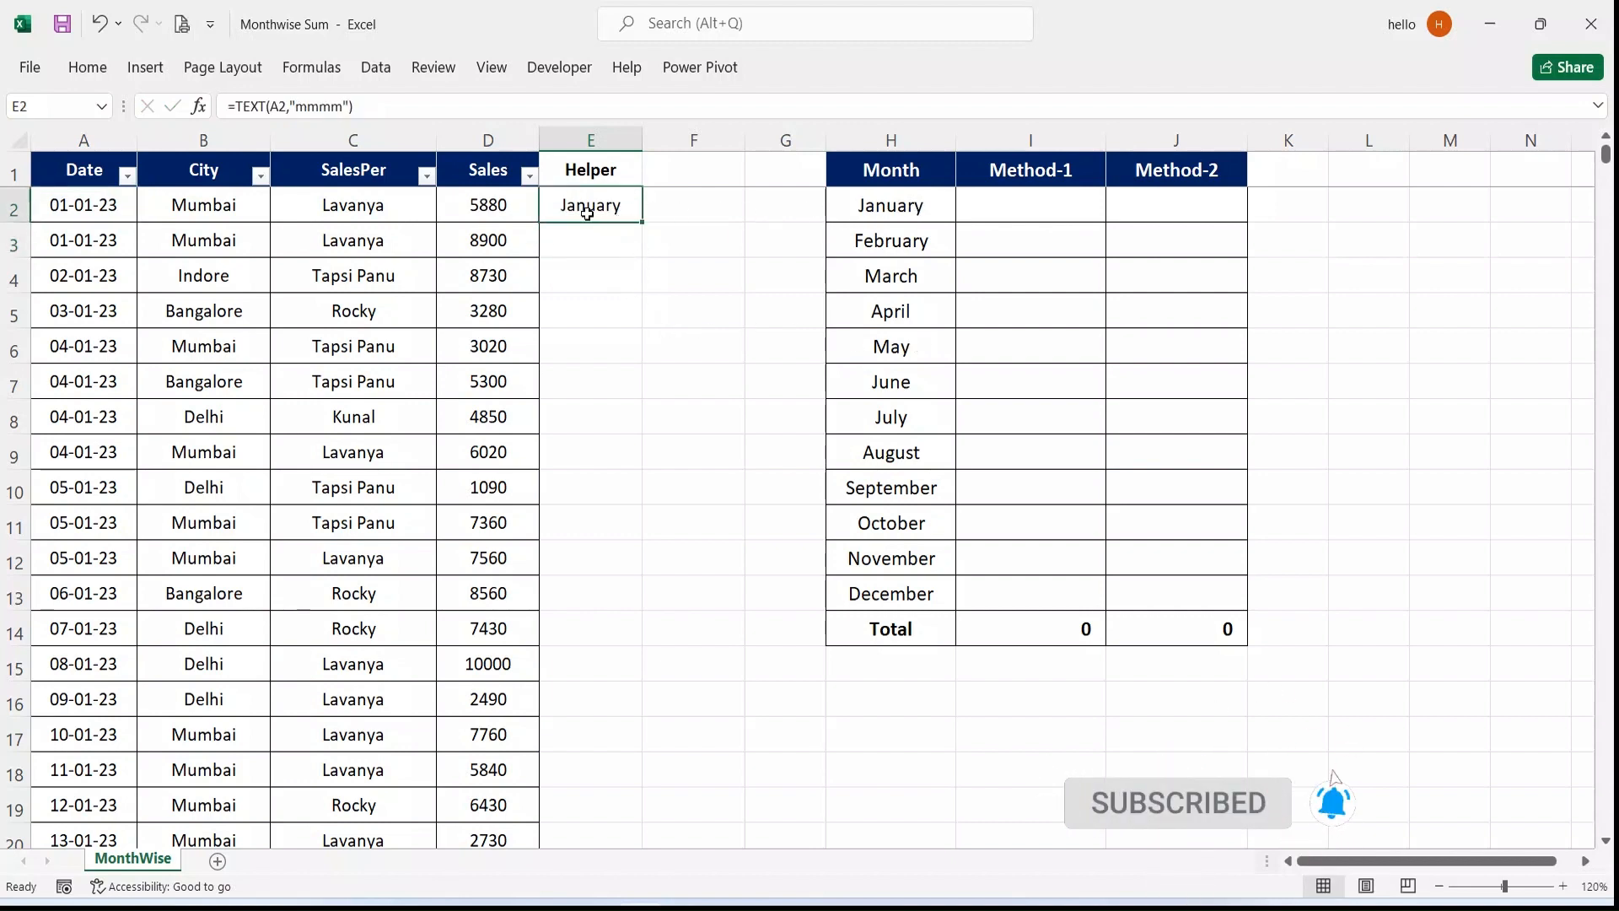
double_click(587, 208)
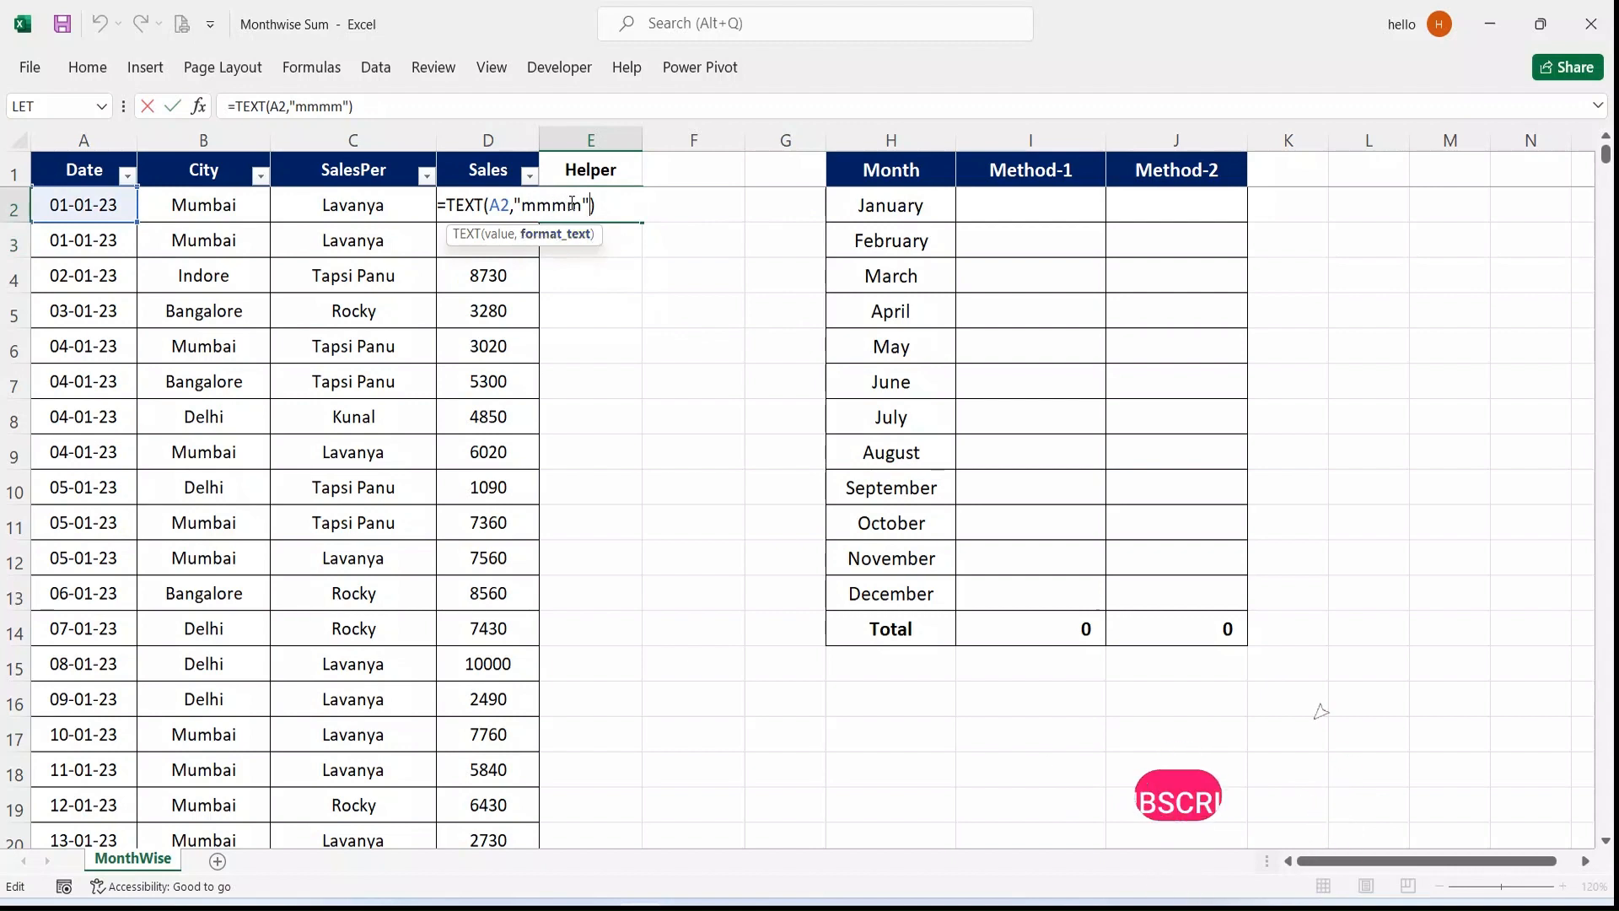
key(Delete)
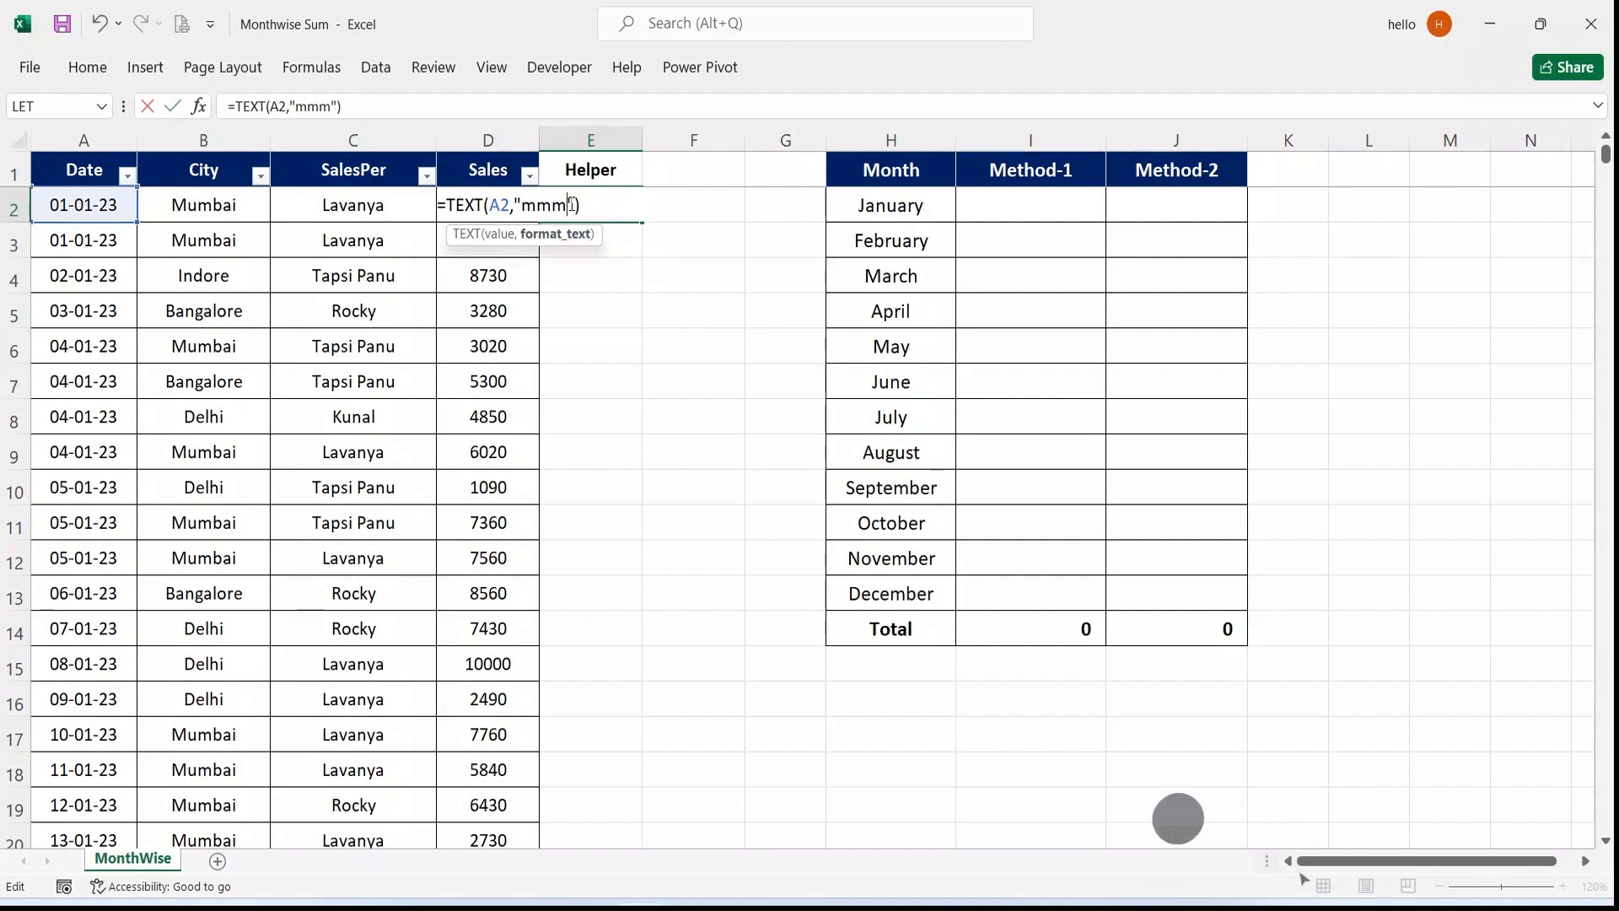
key(Return)
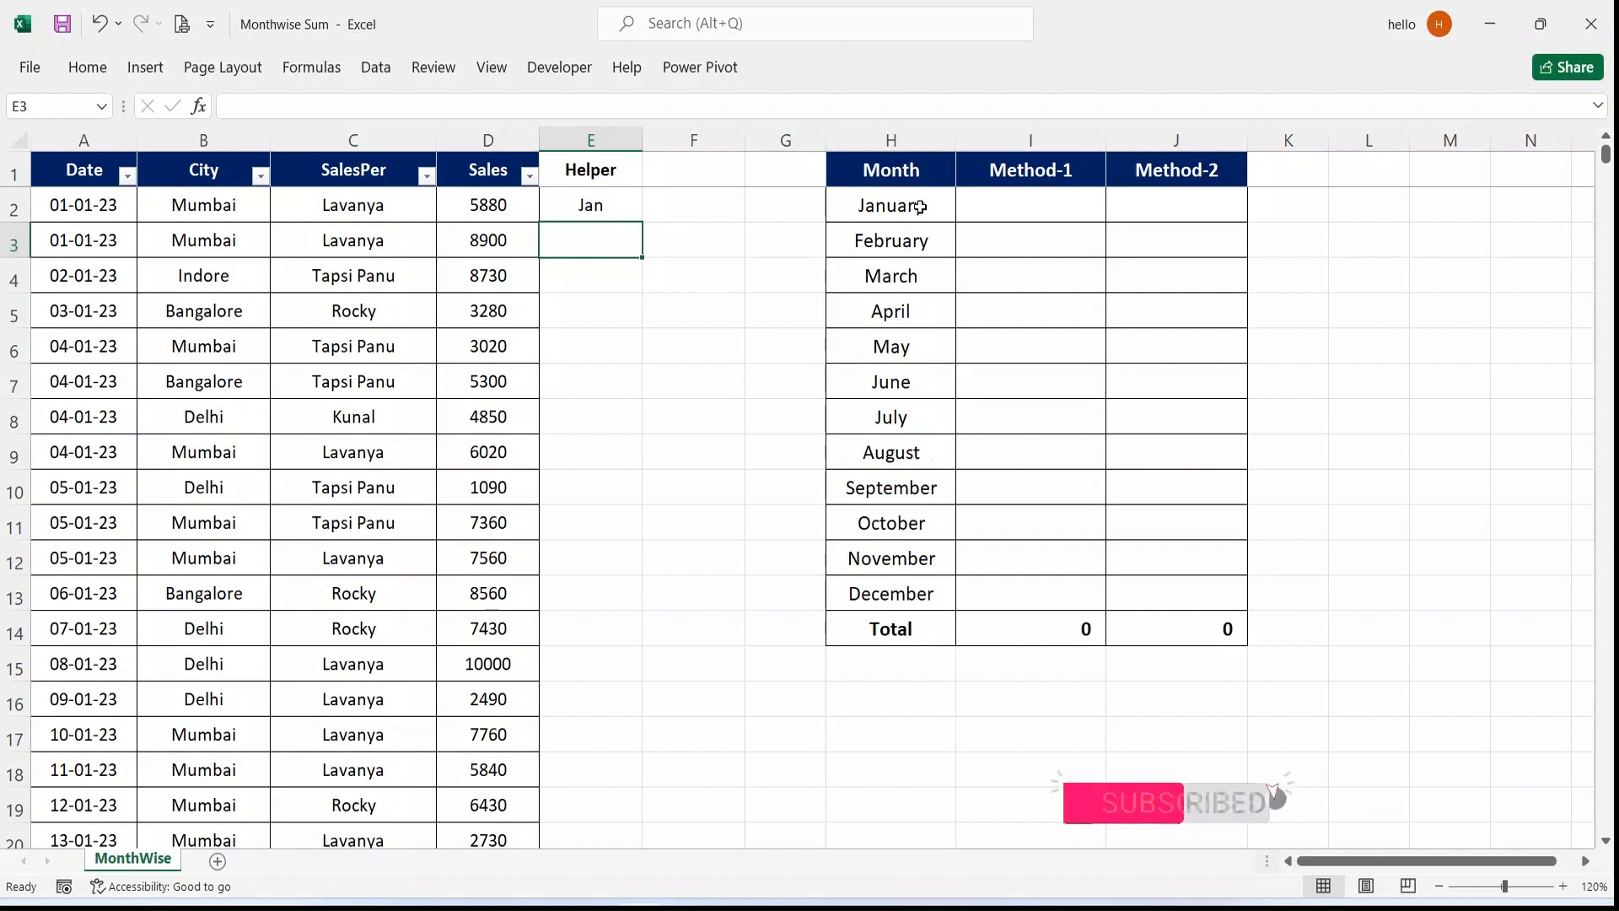
- Change the format text in the TEXT formula in cell E2 to "m" for the month number
click(622, 206)
double_click(601, 203)
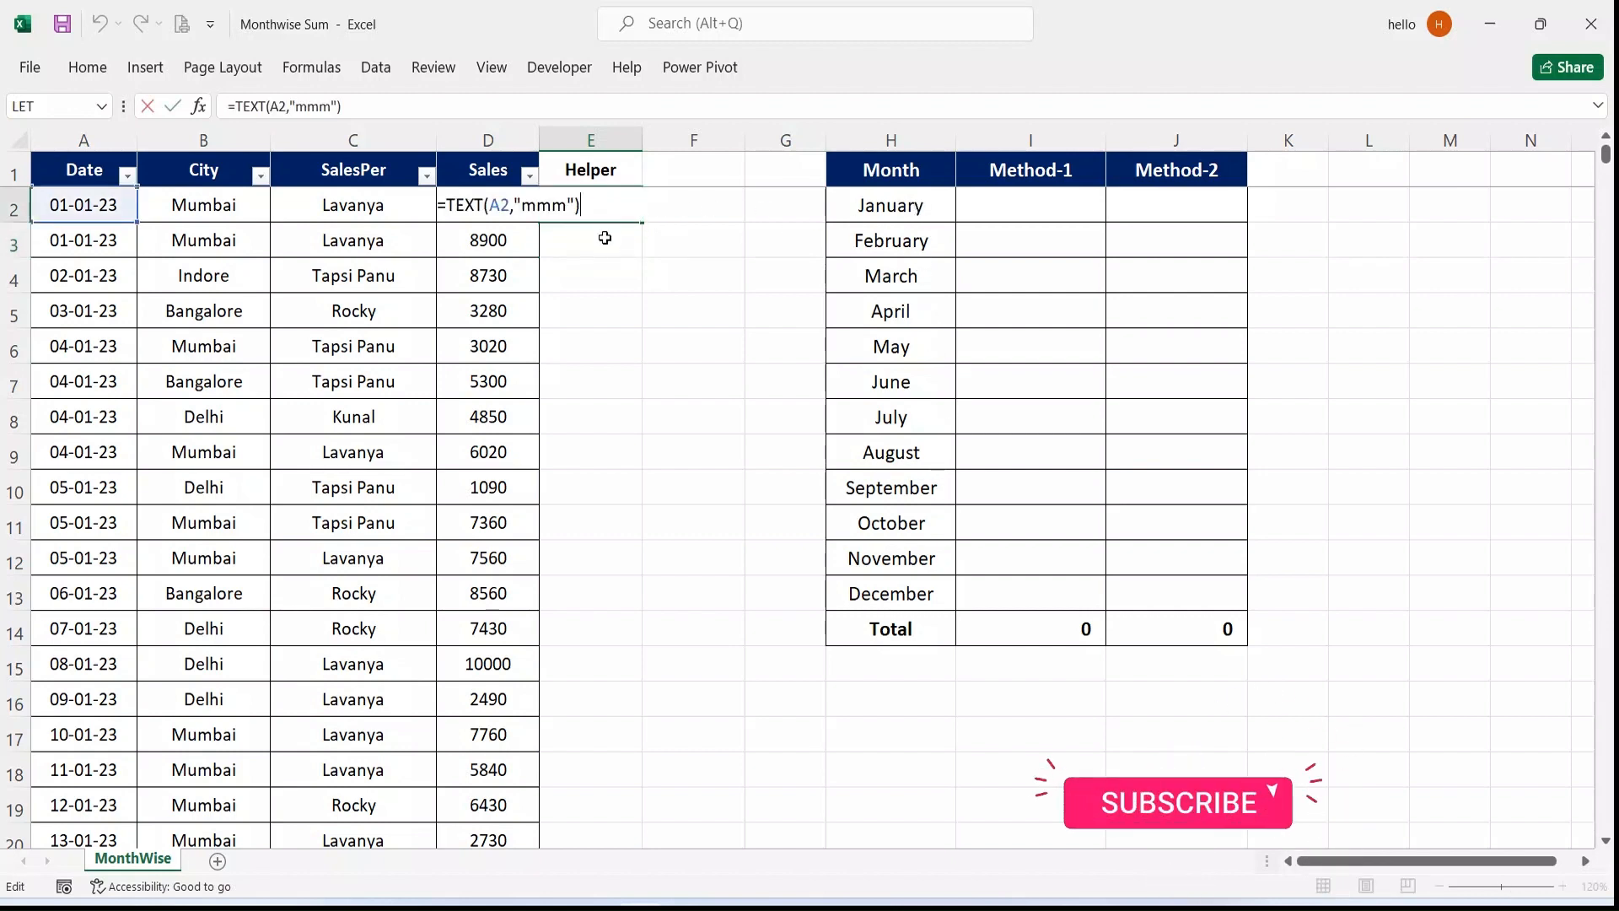
click(552, 205)
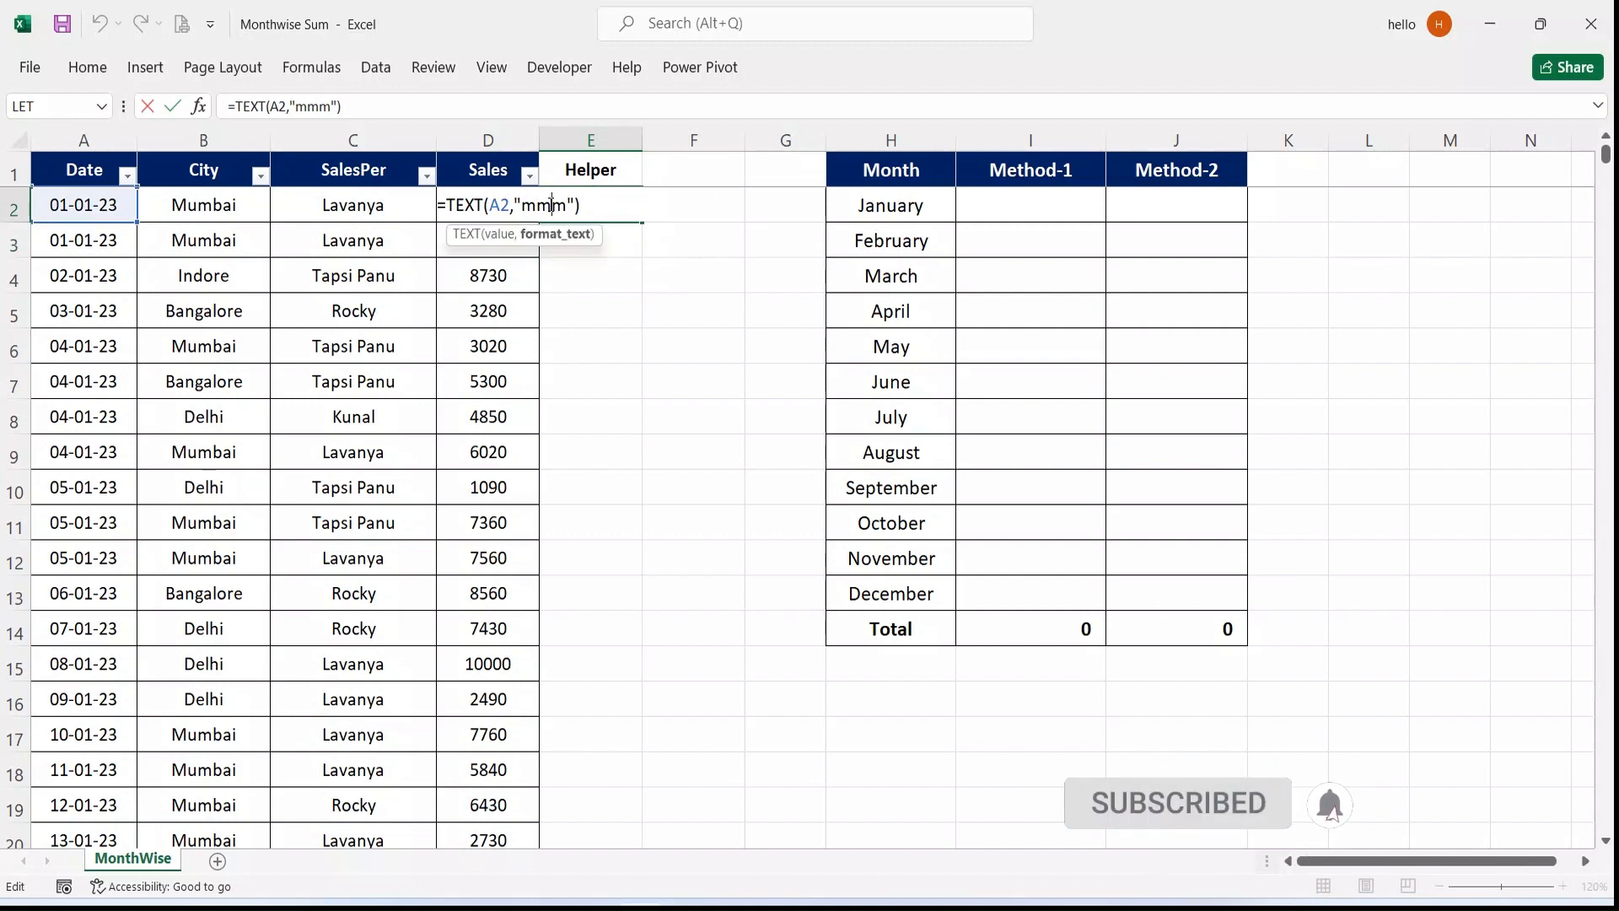
key(Delete)
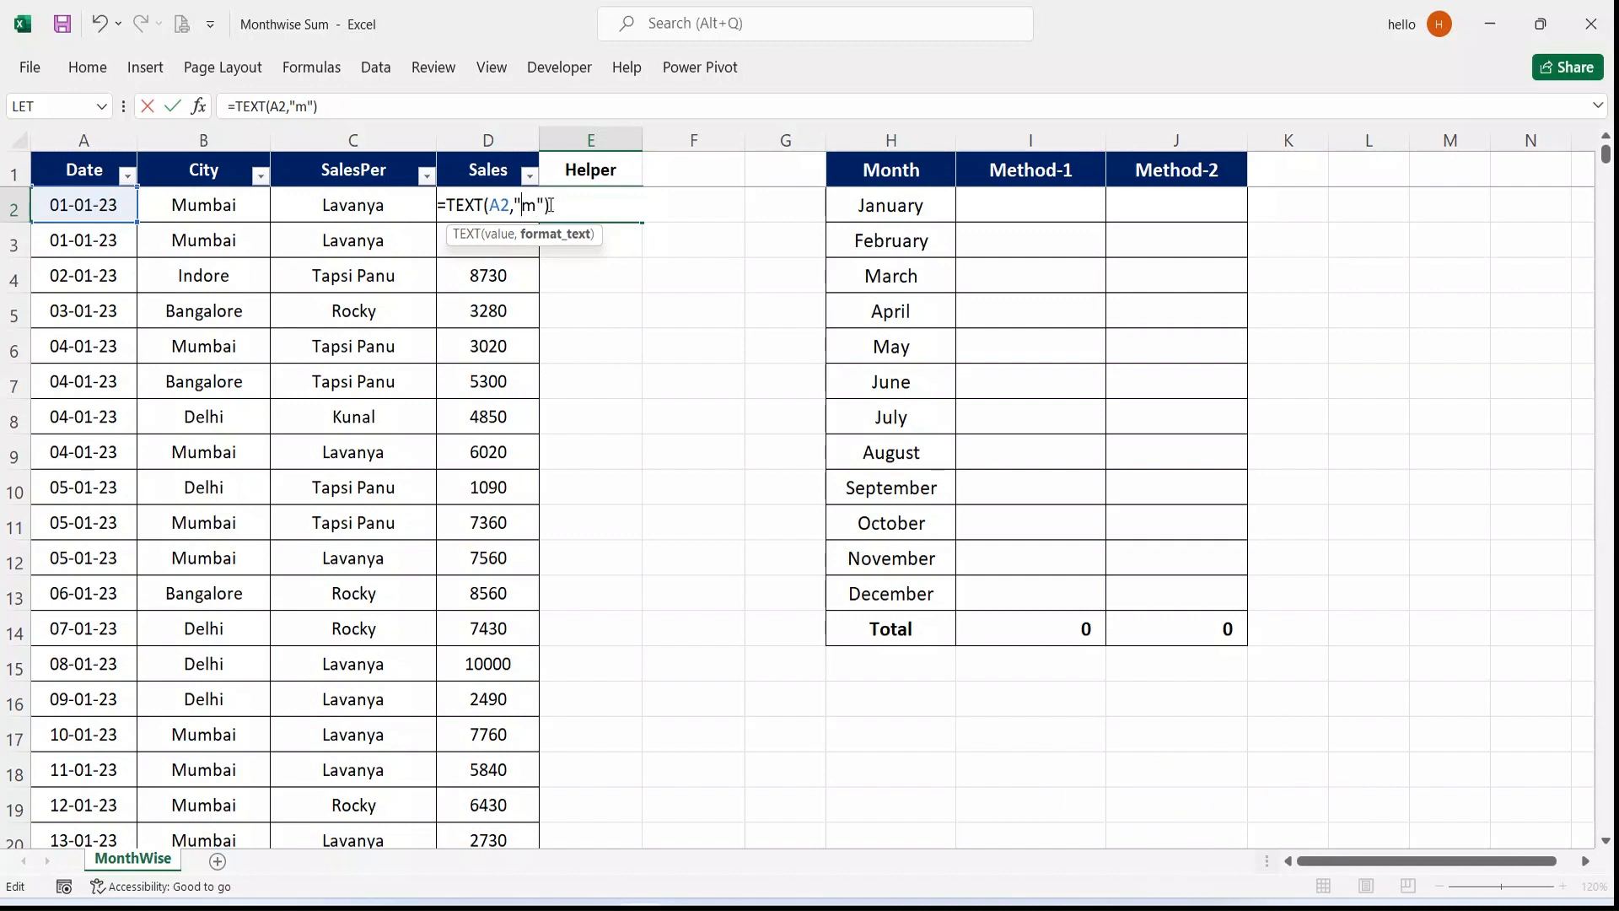
key(Return)
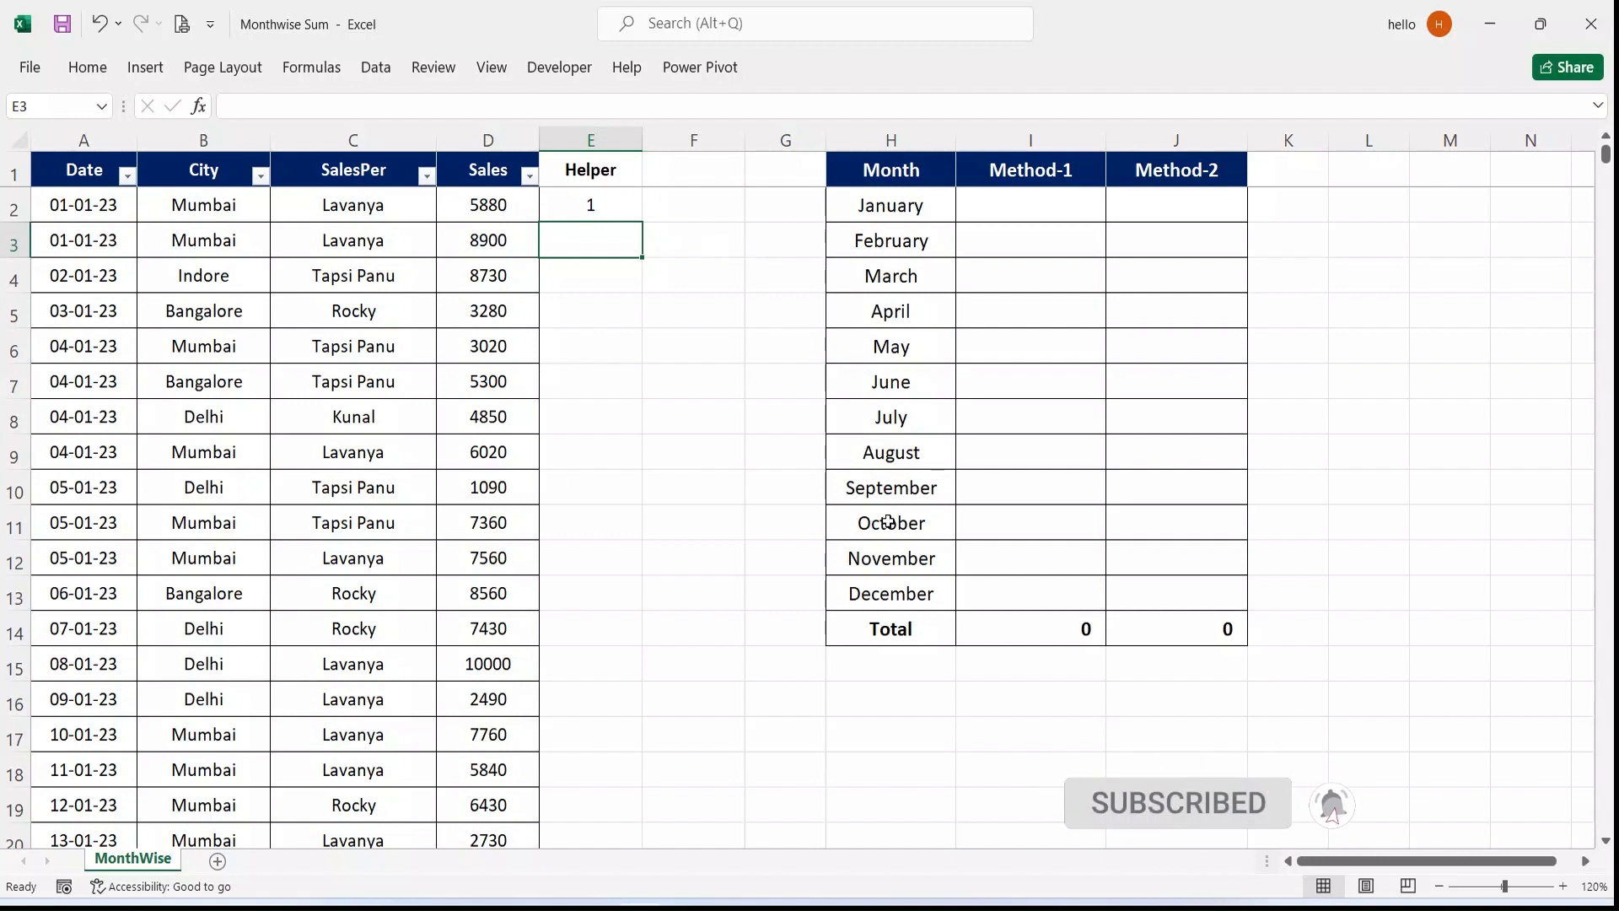
- Set the format text in the TEXT formula in cell E2 back to "mmmm" for the full month name
click(614, 206)
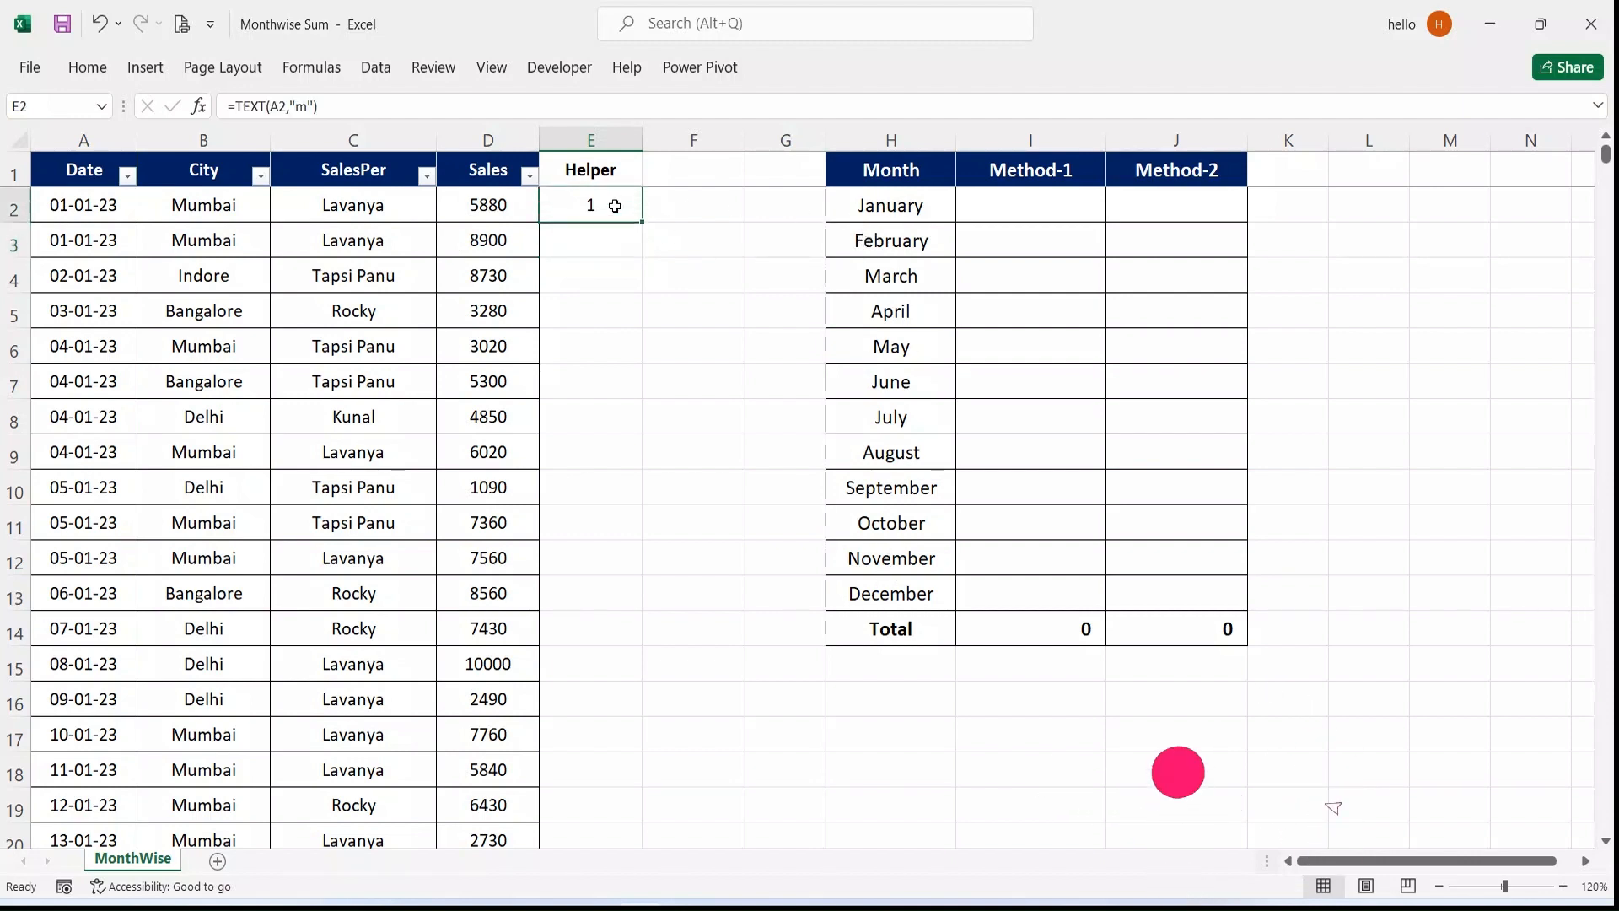
double_click(615, 206)
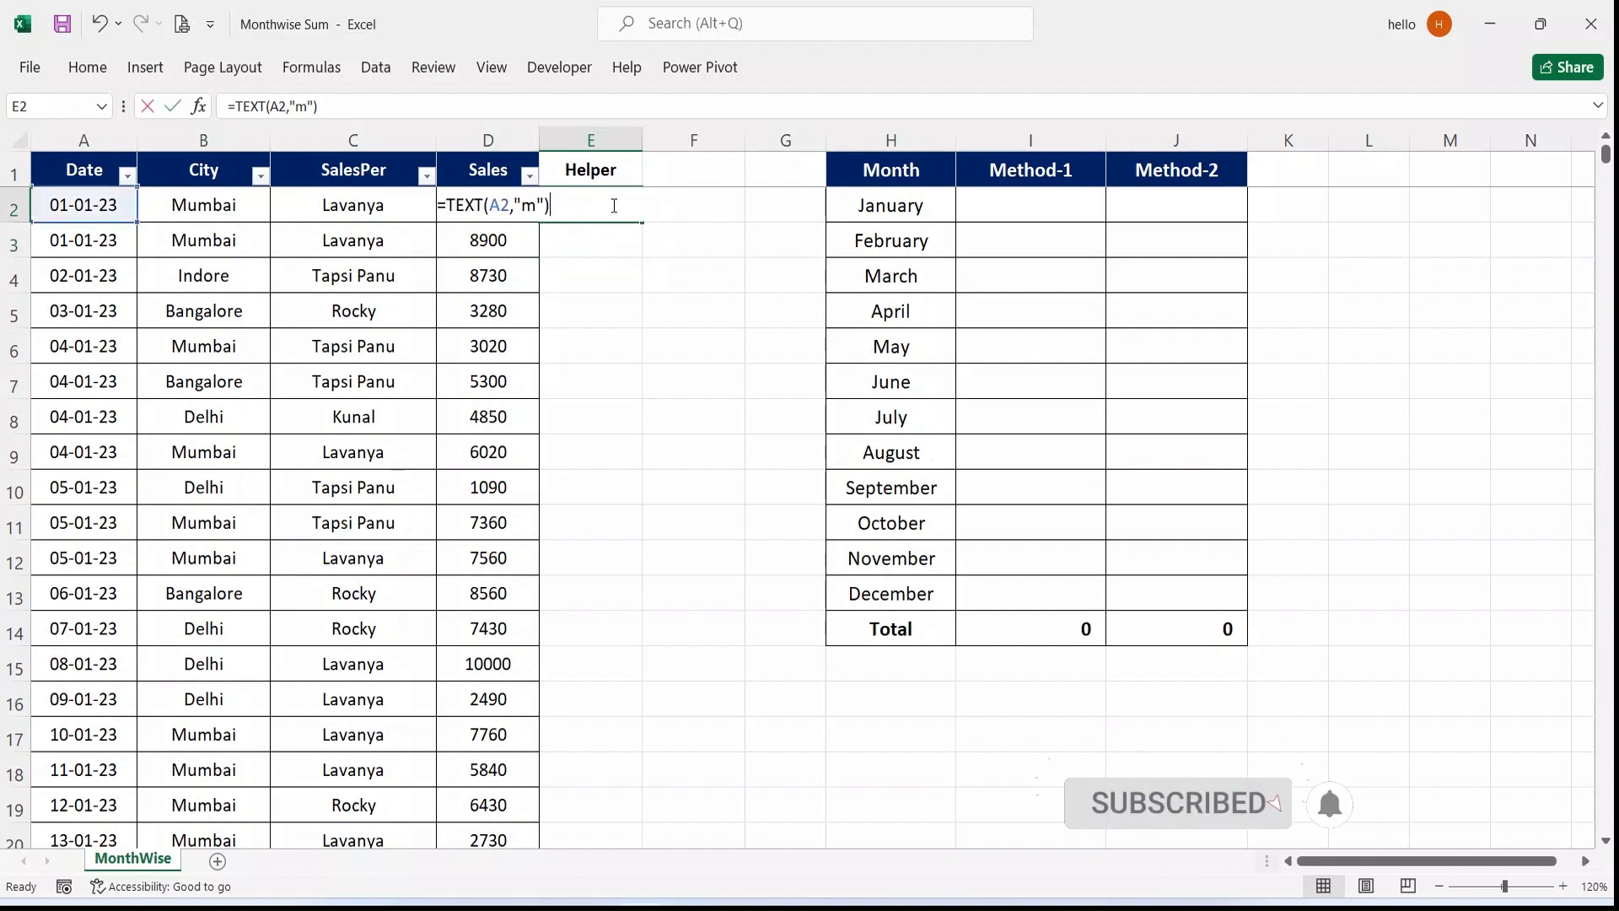
click(537, 204)
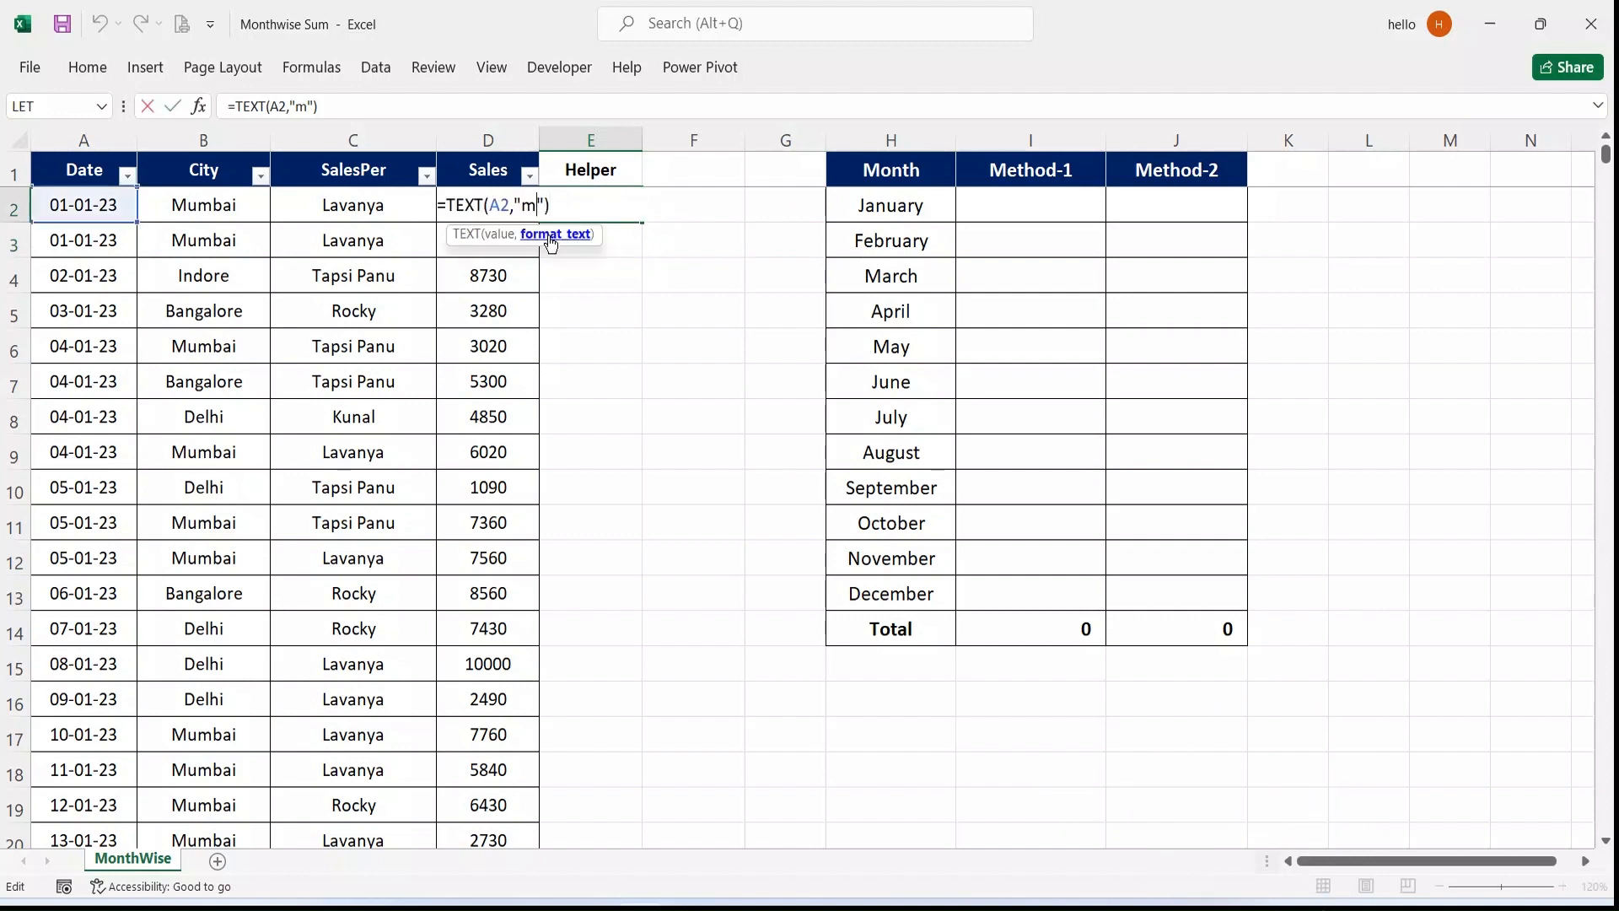
text(mmm)
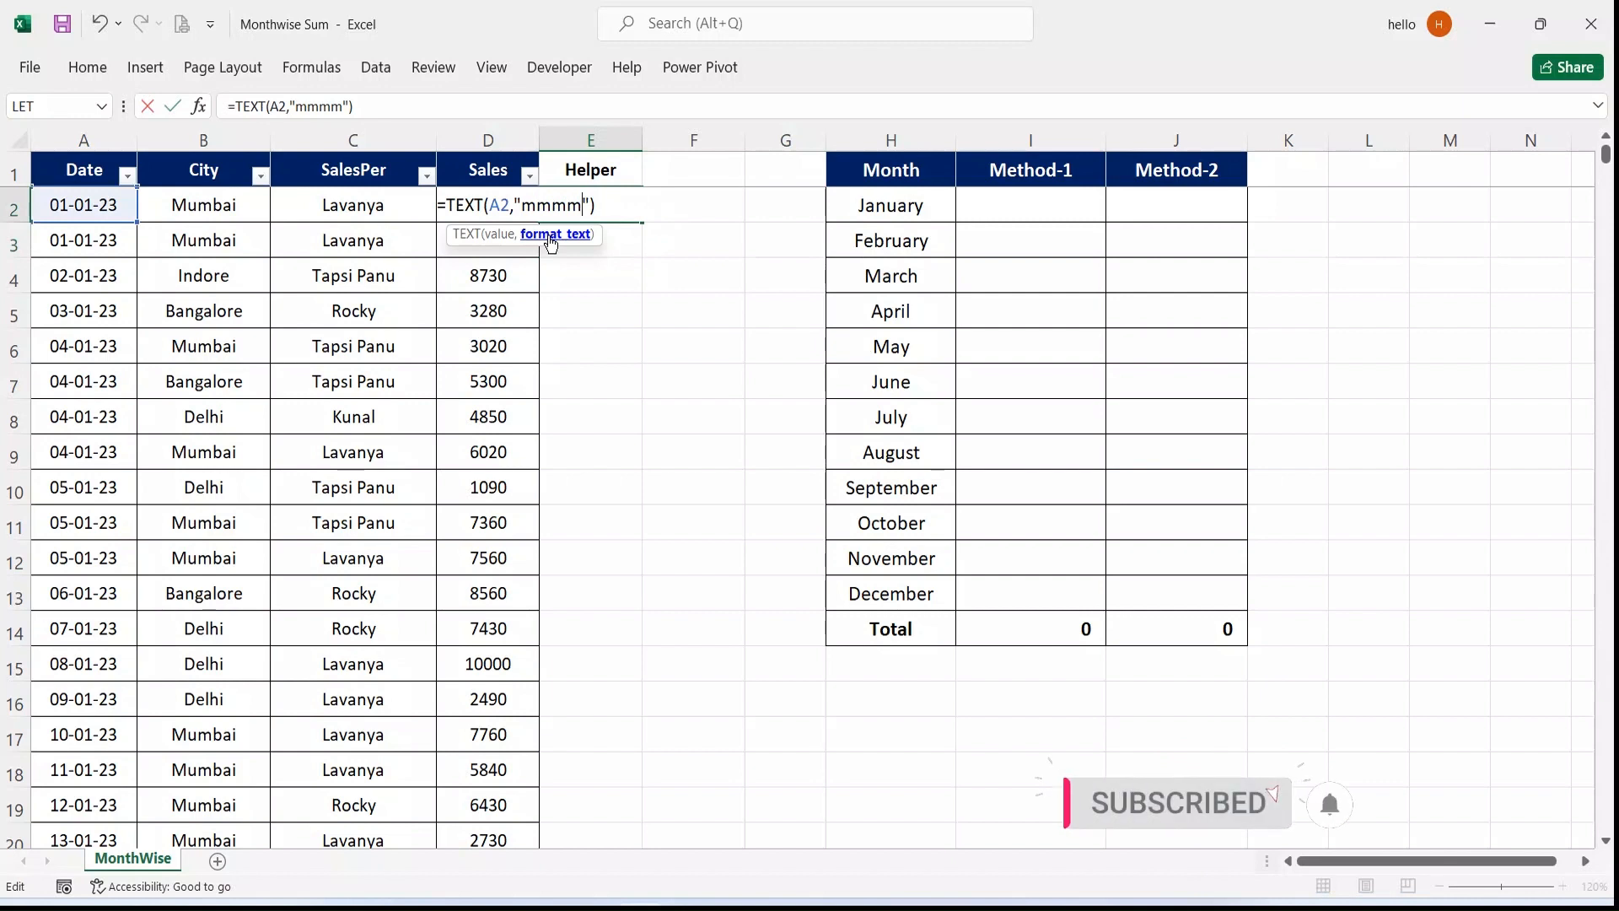
key(Return)
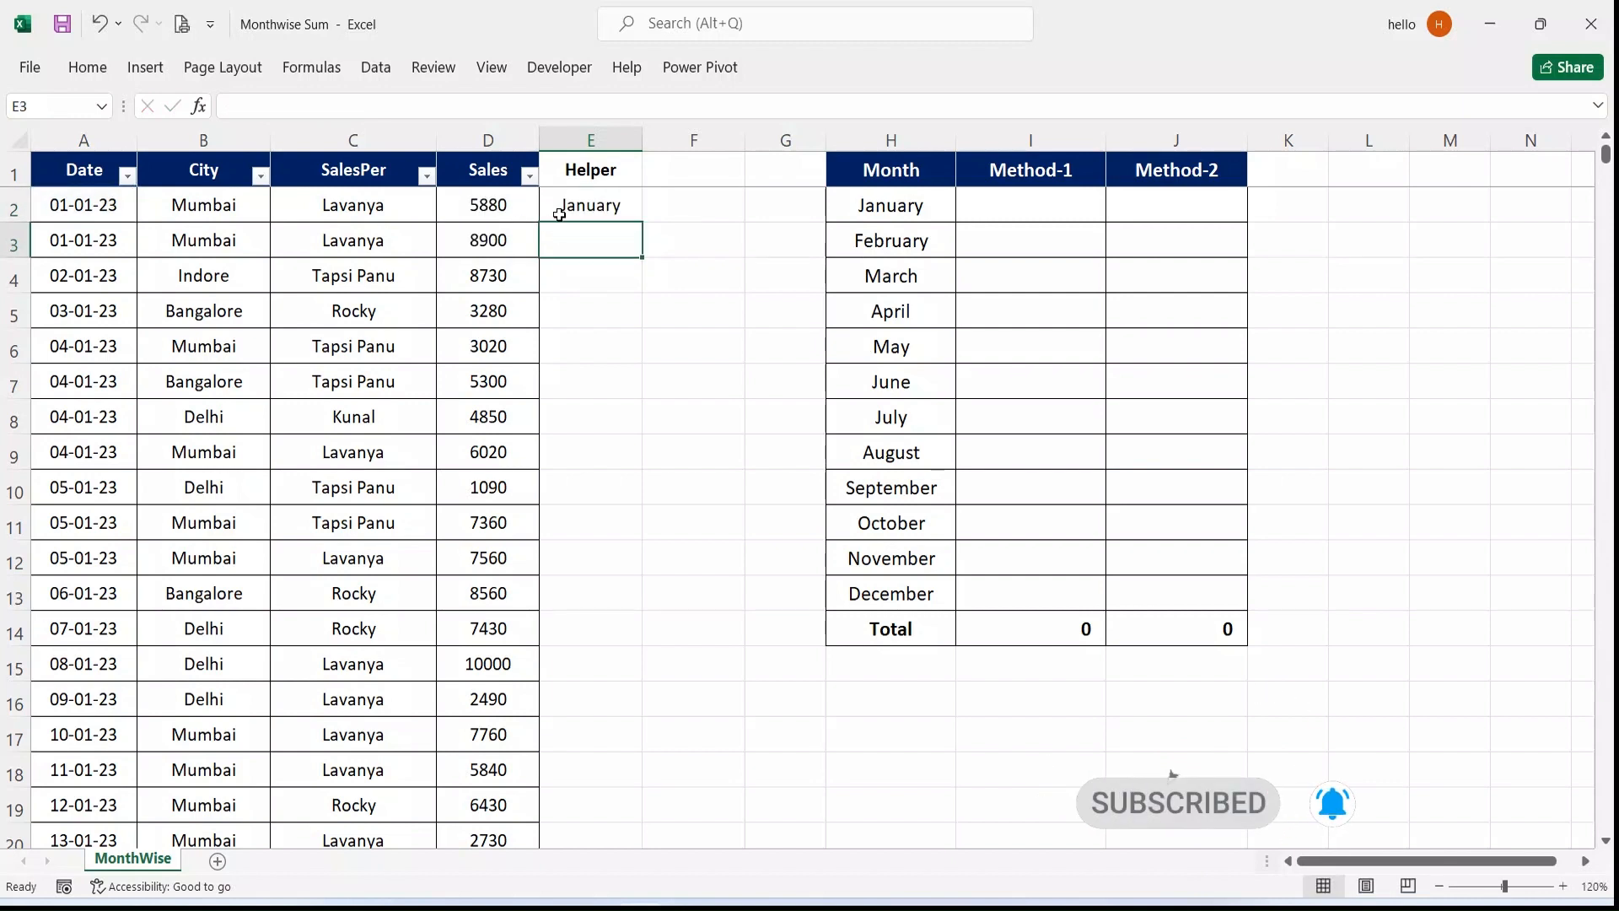
- Fill the TEXT formula from E2 down the whole Helper column and check the month names against the dates
click(564, 206)
double_click(643, 221)
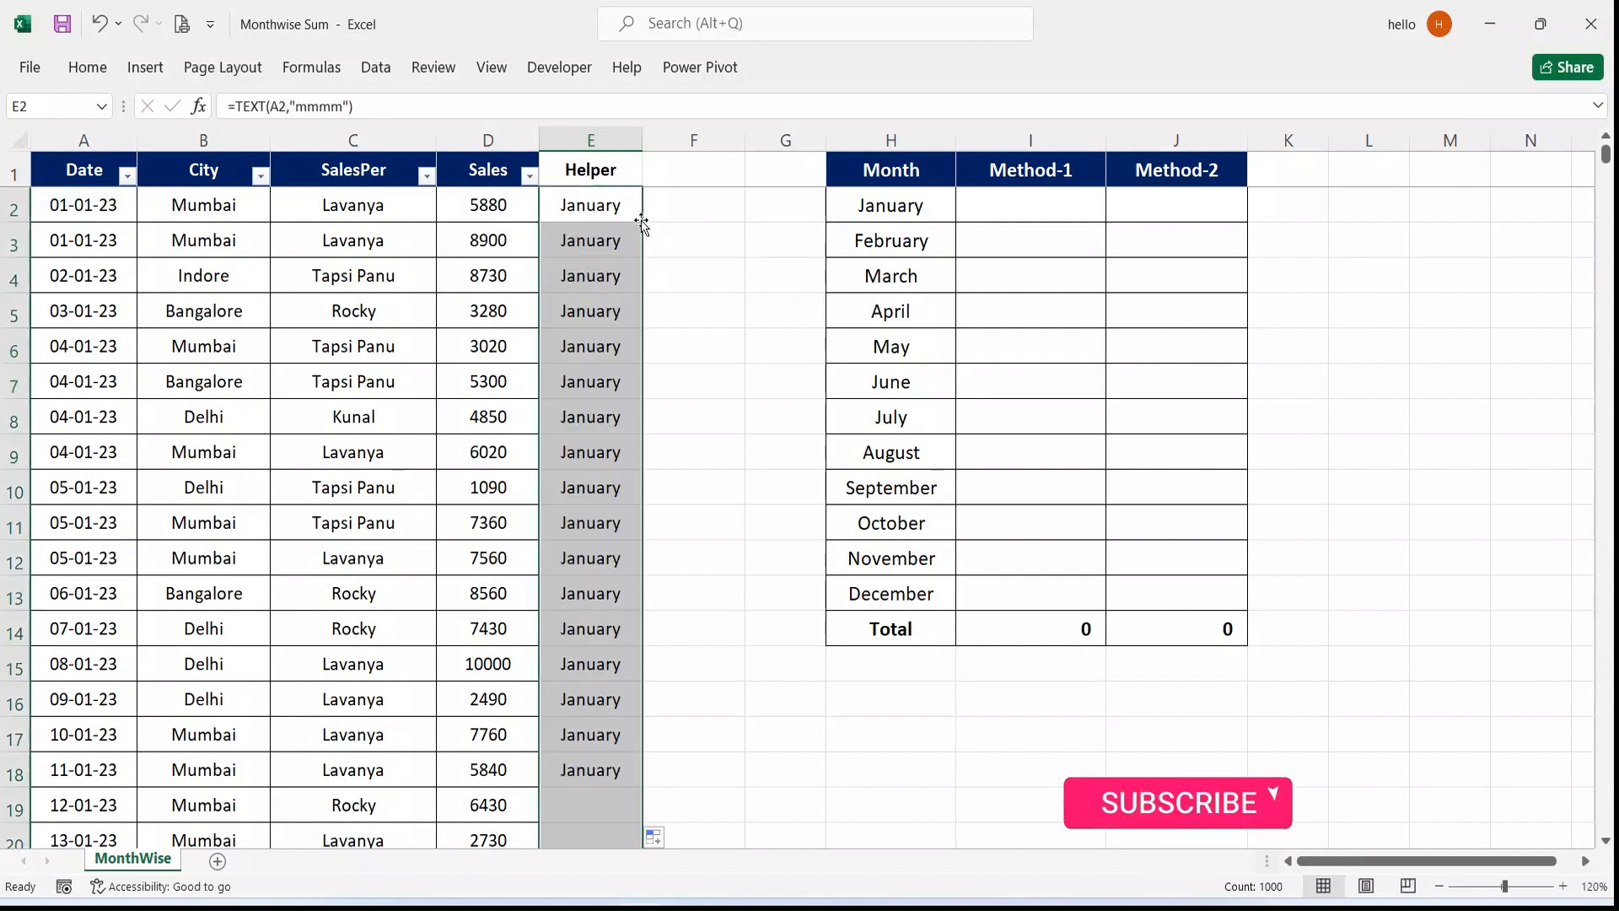
click(614, 335)
scroll(614, 335, down, 18)
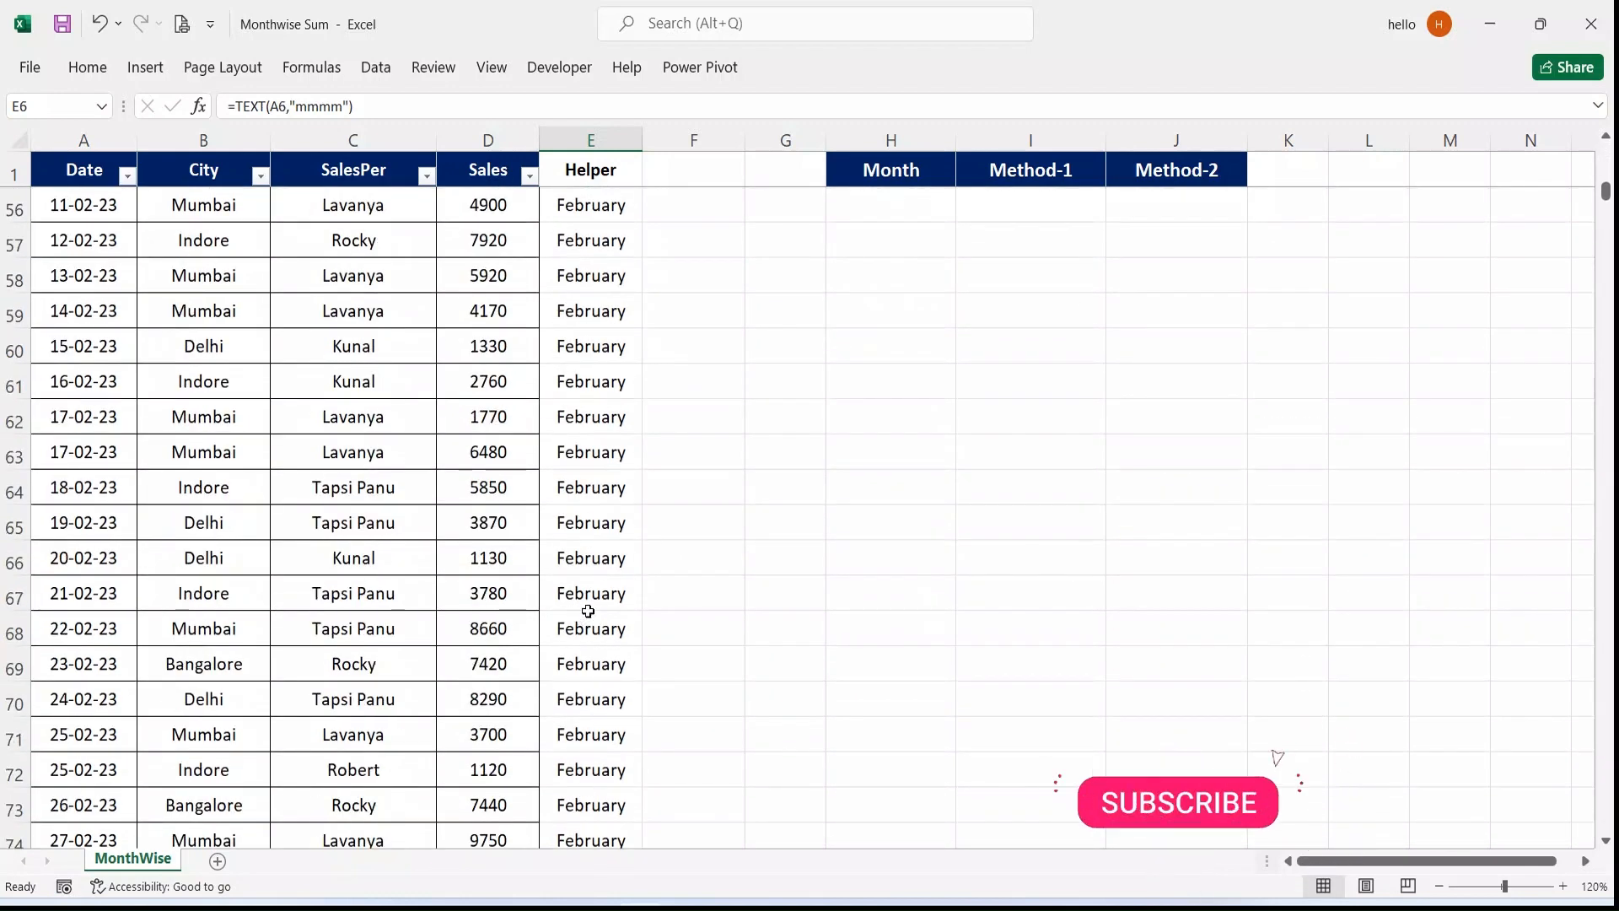
scroll(590, 616, up, 9)
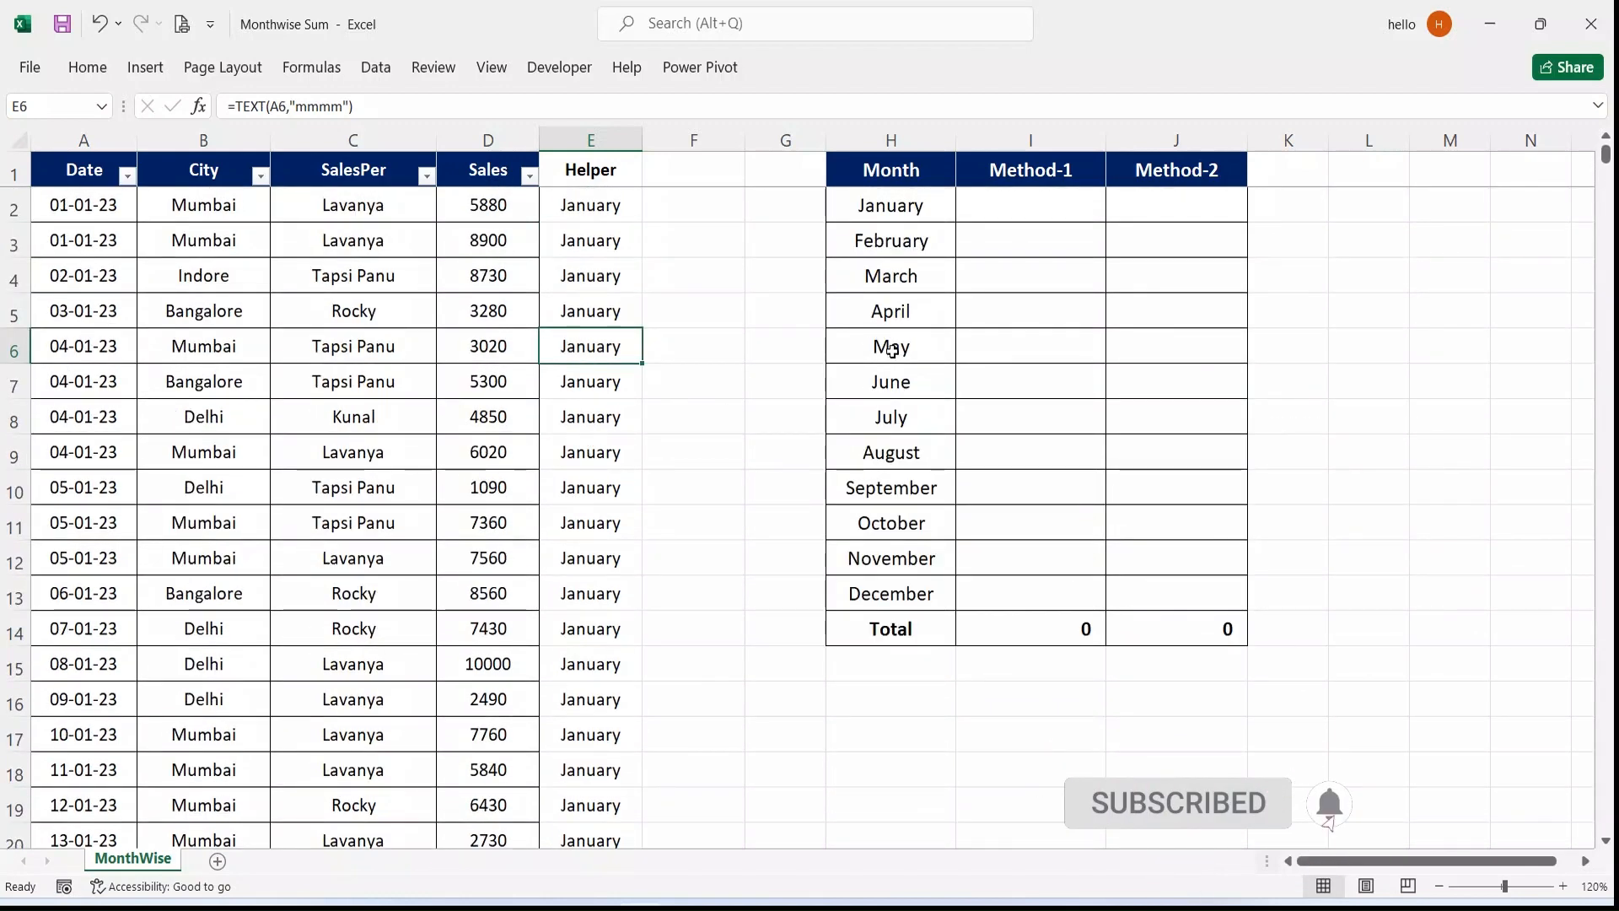
- Begin a SUMIF formula in cell I2 under Method-1 with the Helper values $E$2:$E$1001 as the absolute criteria range
click(1030, 203)
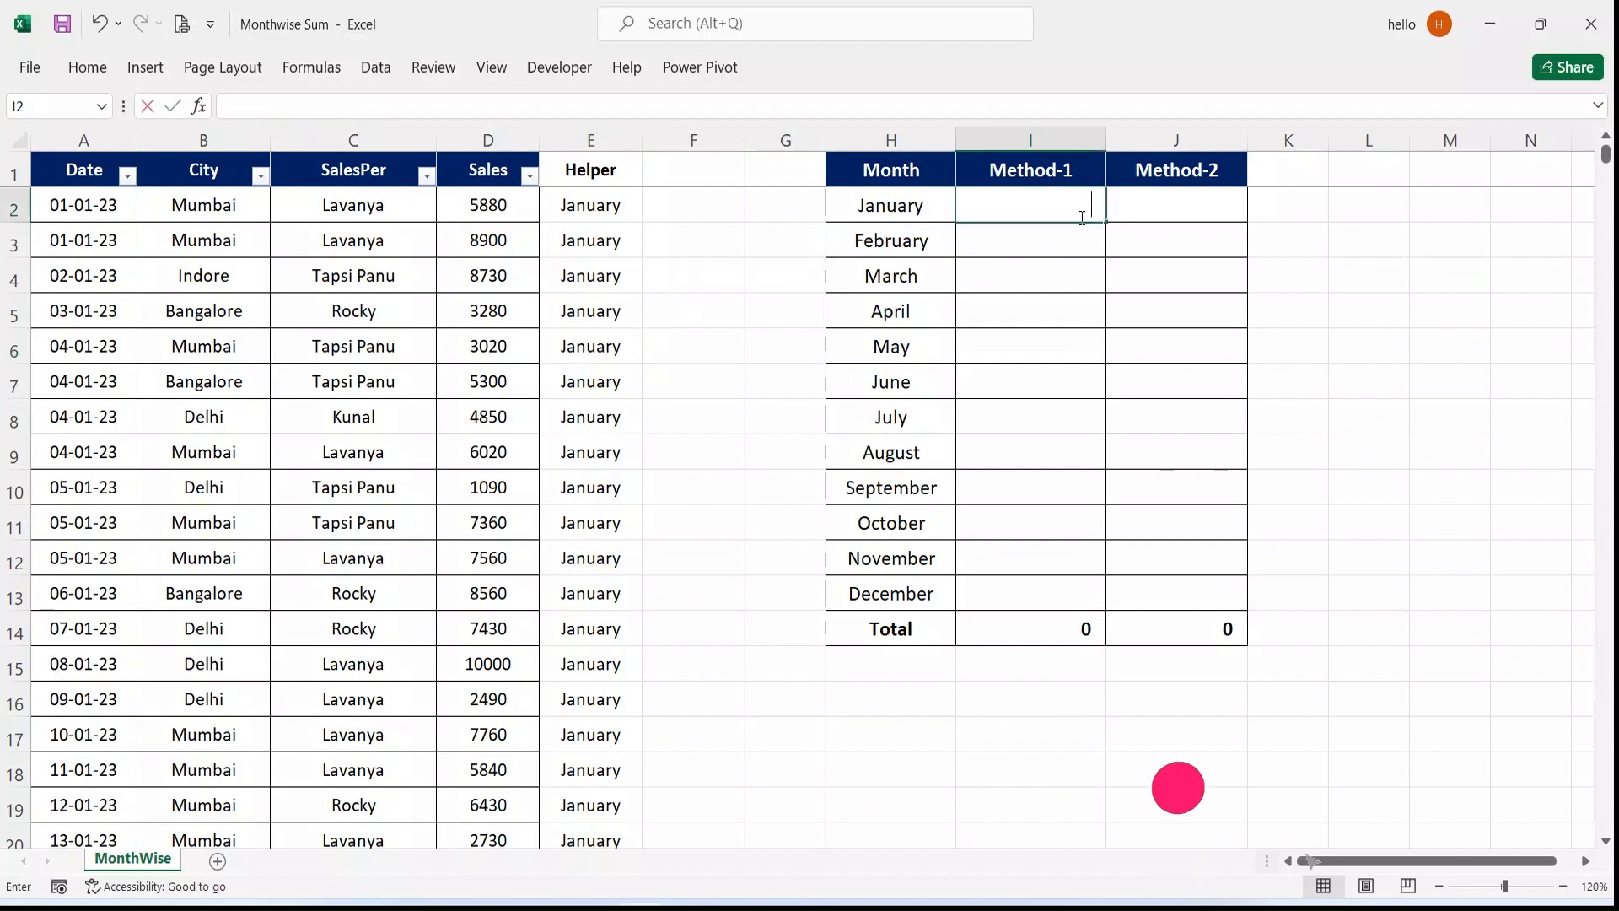
text(=sumif)
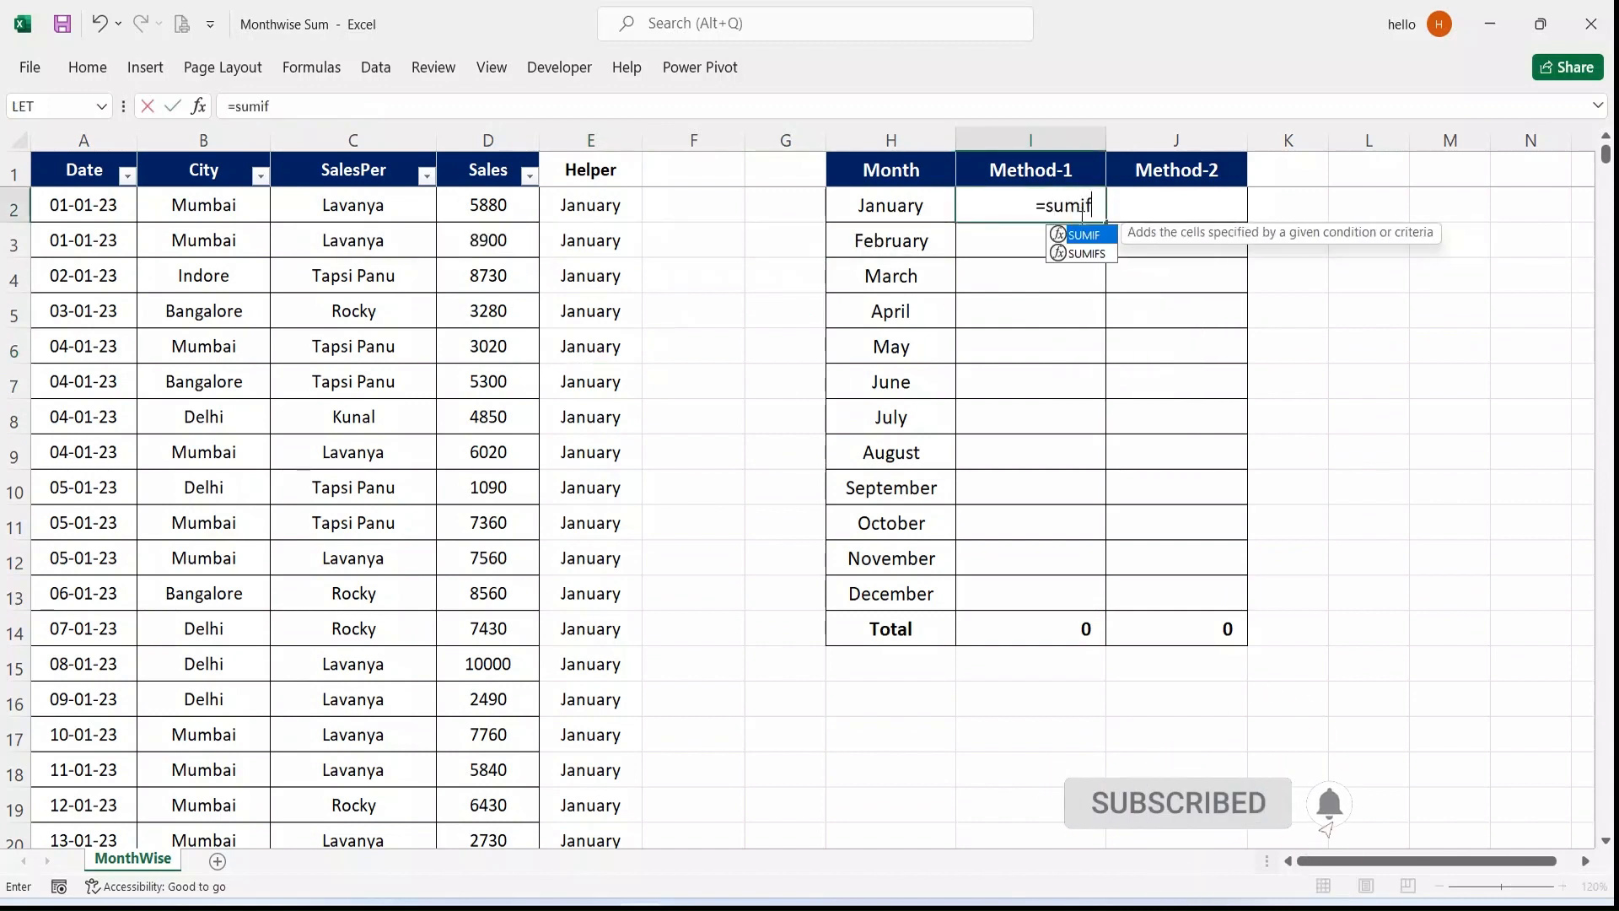
key(Tab)
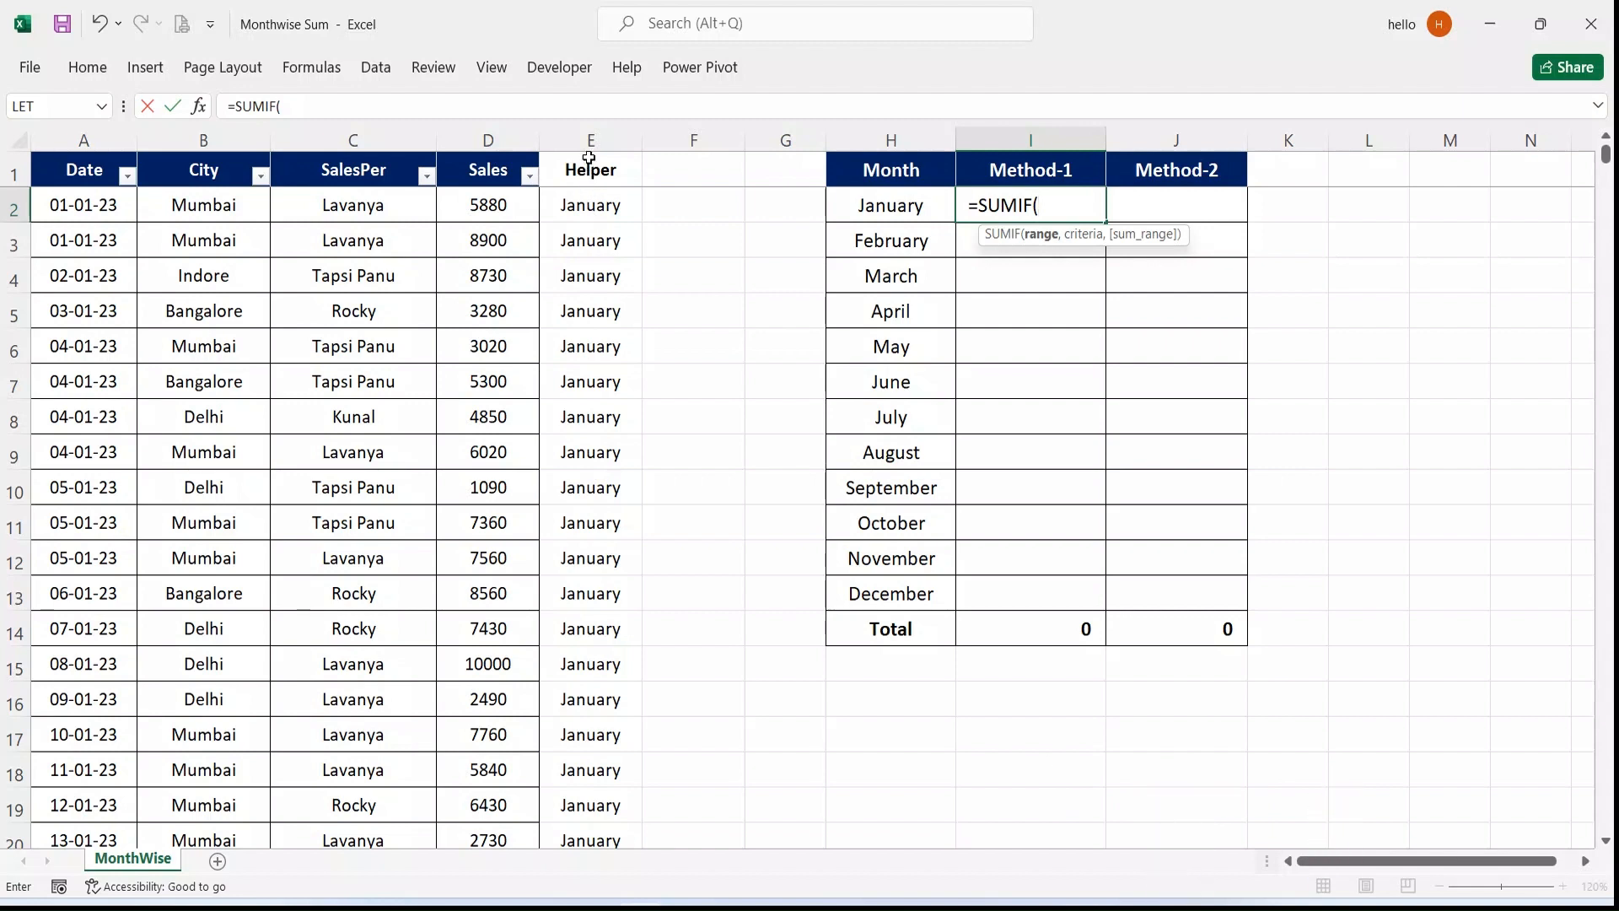
click(589, 133)
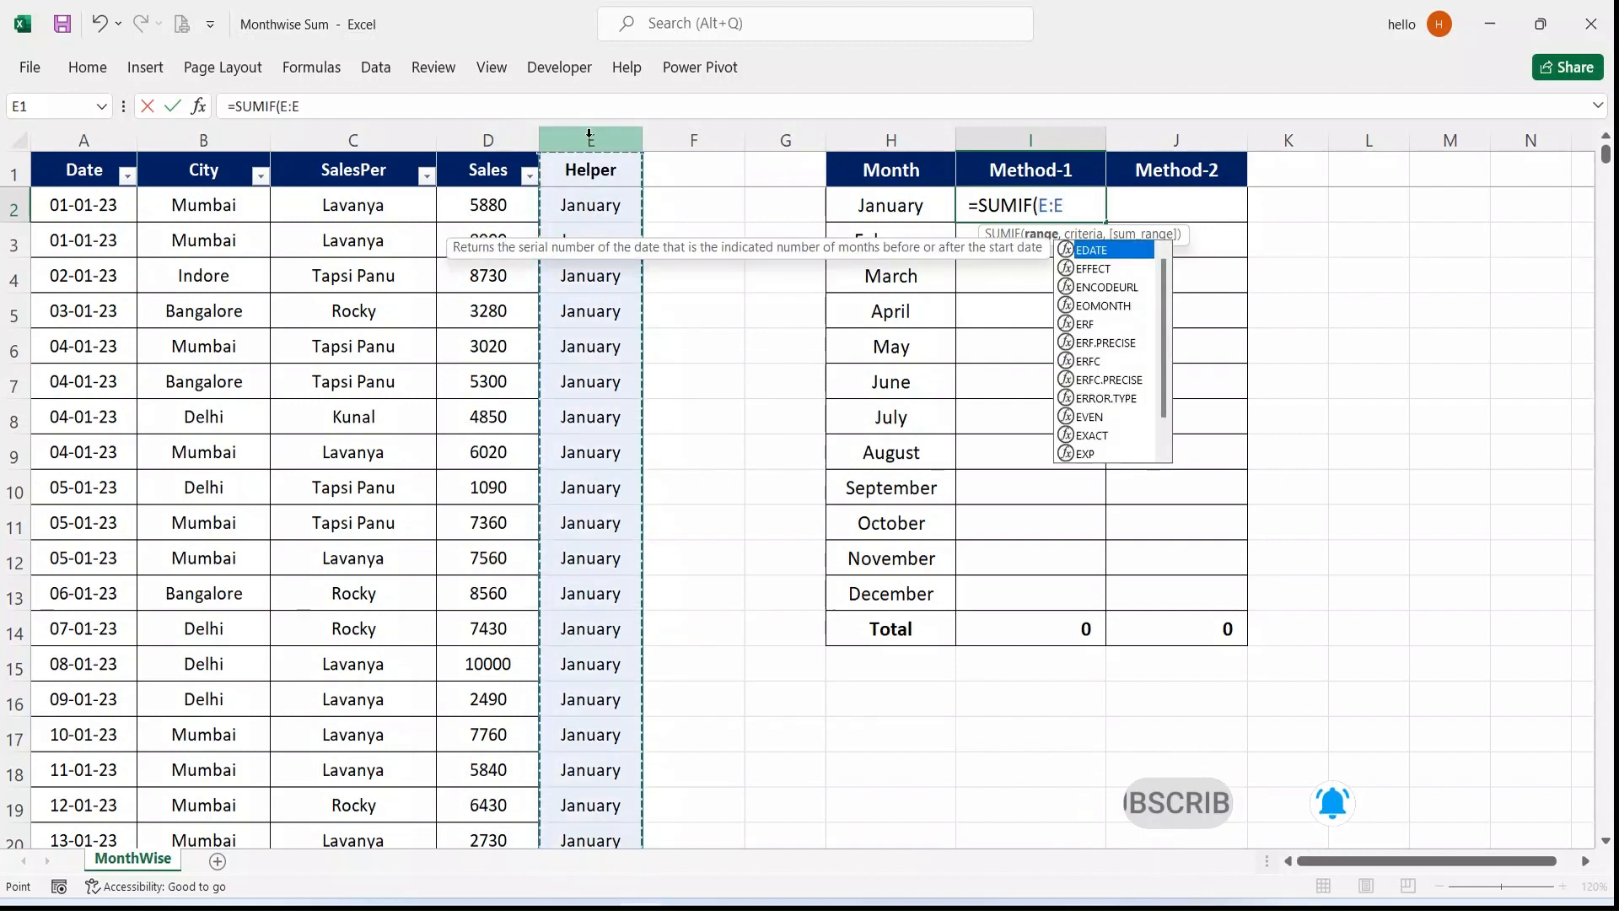
click(582, 210)
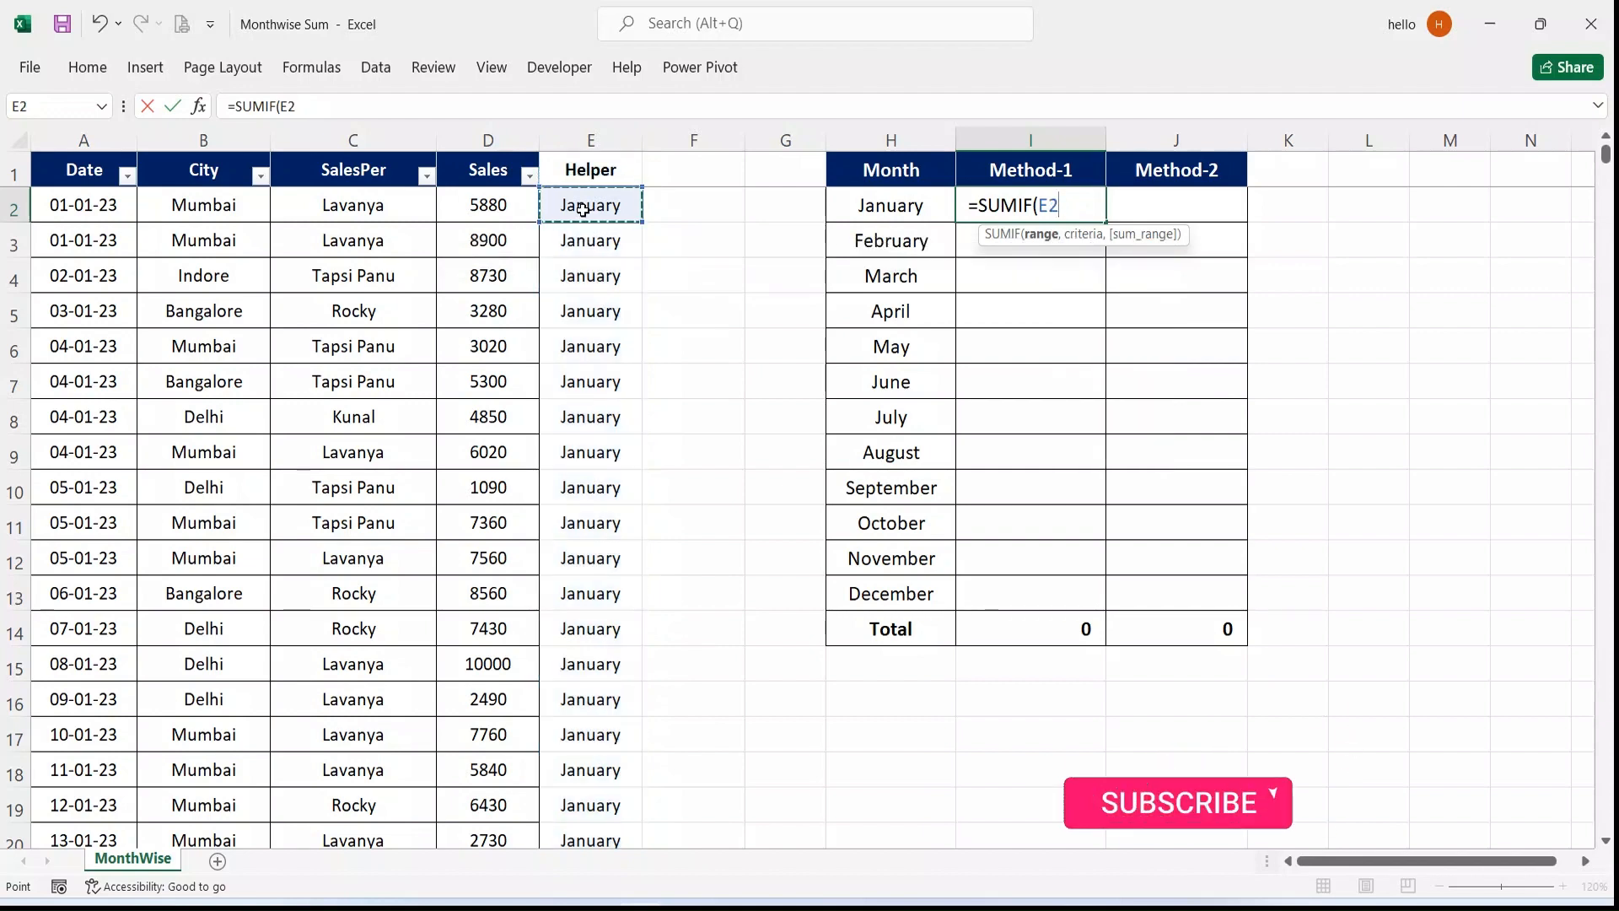
key(ctrl+shift+Down)
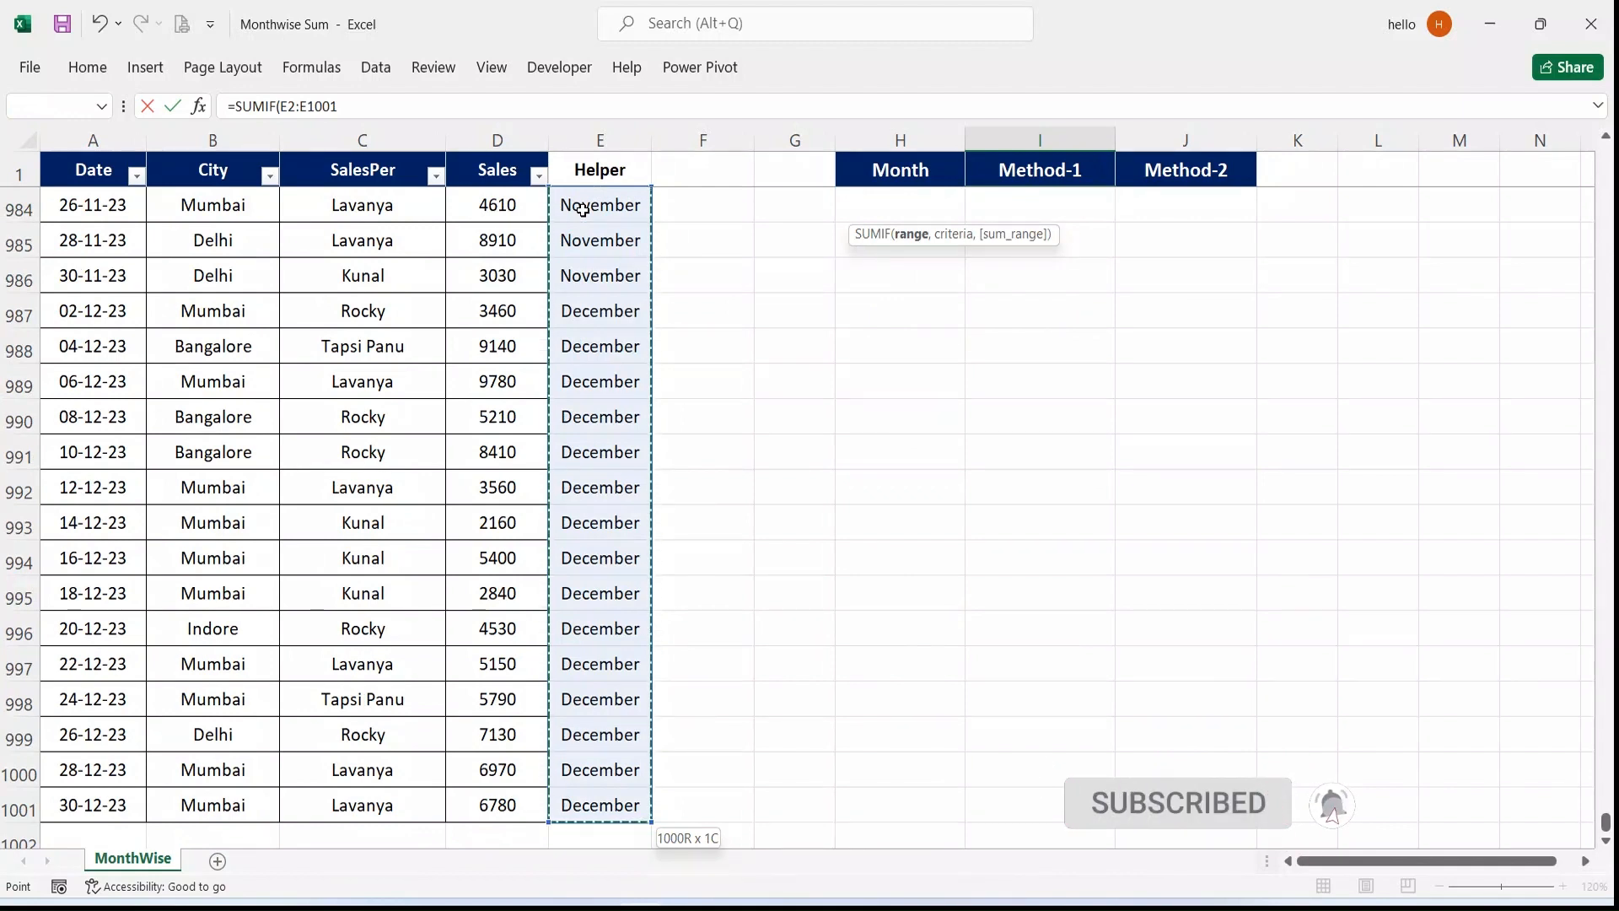
key(F4)
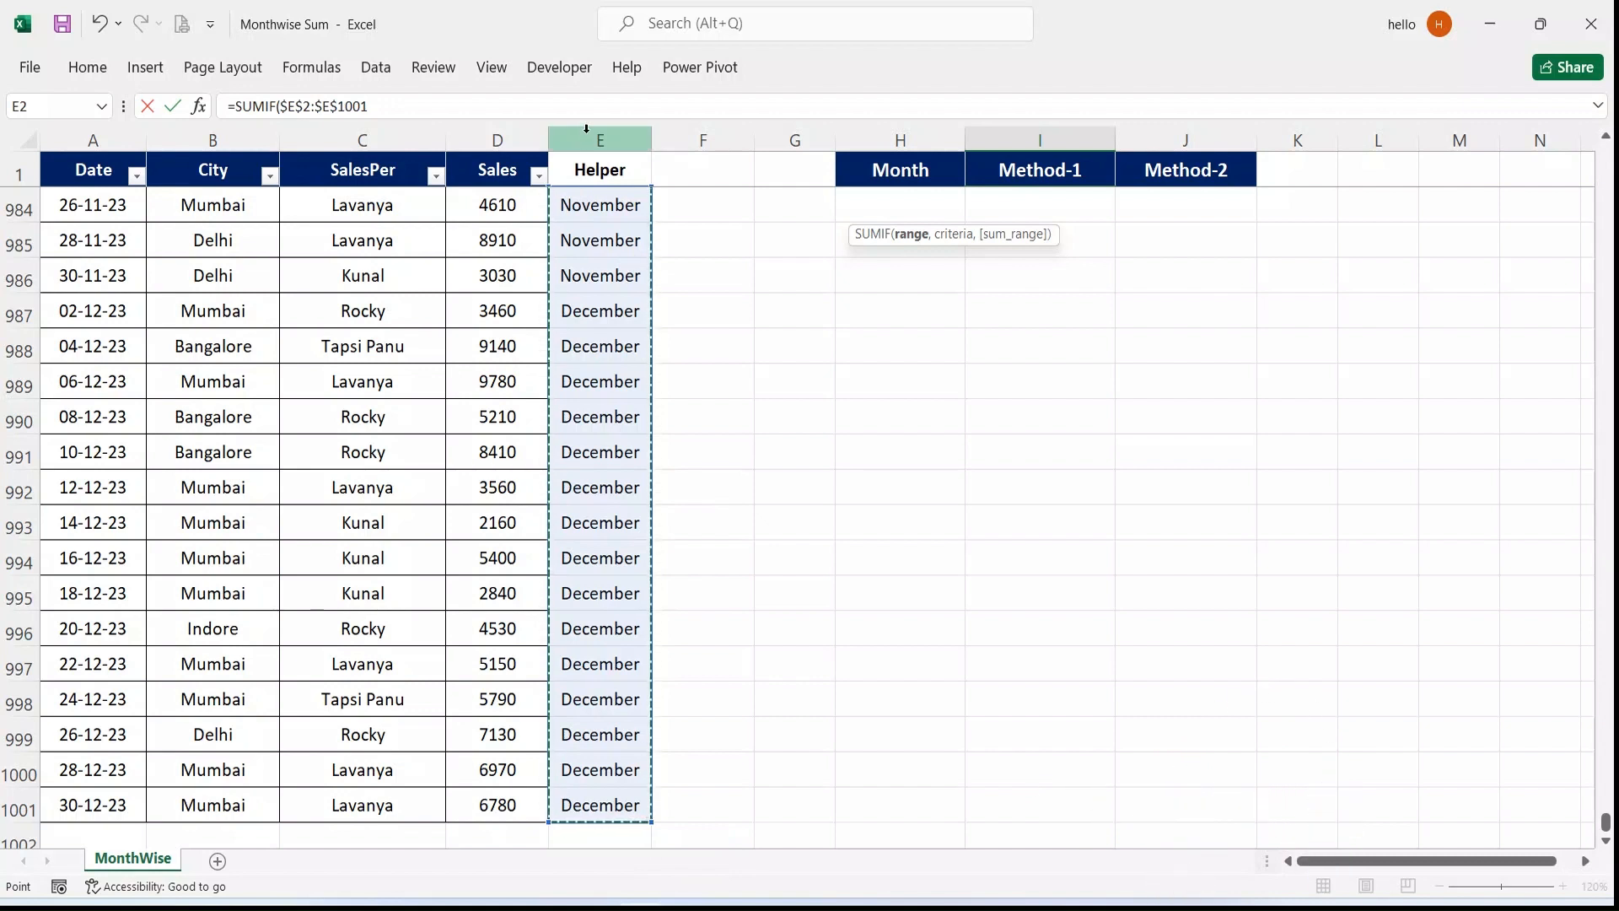
text(,)
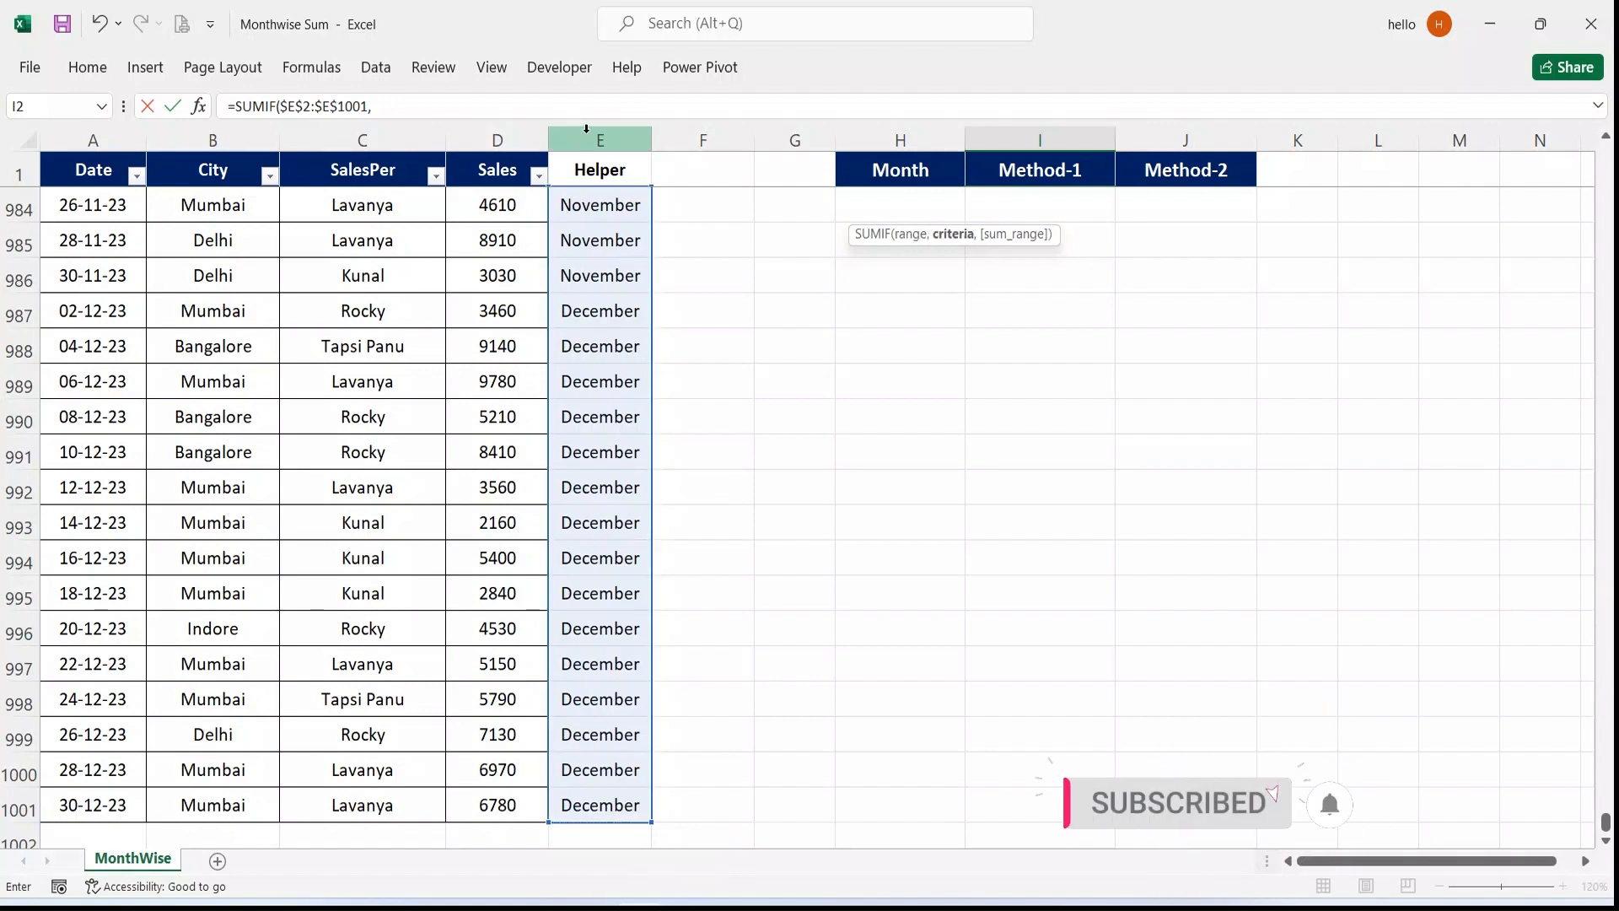
- Use the January cell H2 as the criteria argument of the SUMIF formula
key(ctrl+BackSpace)
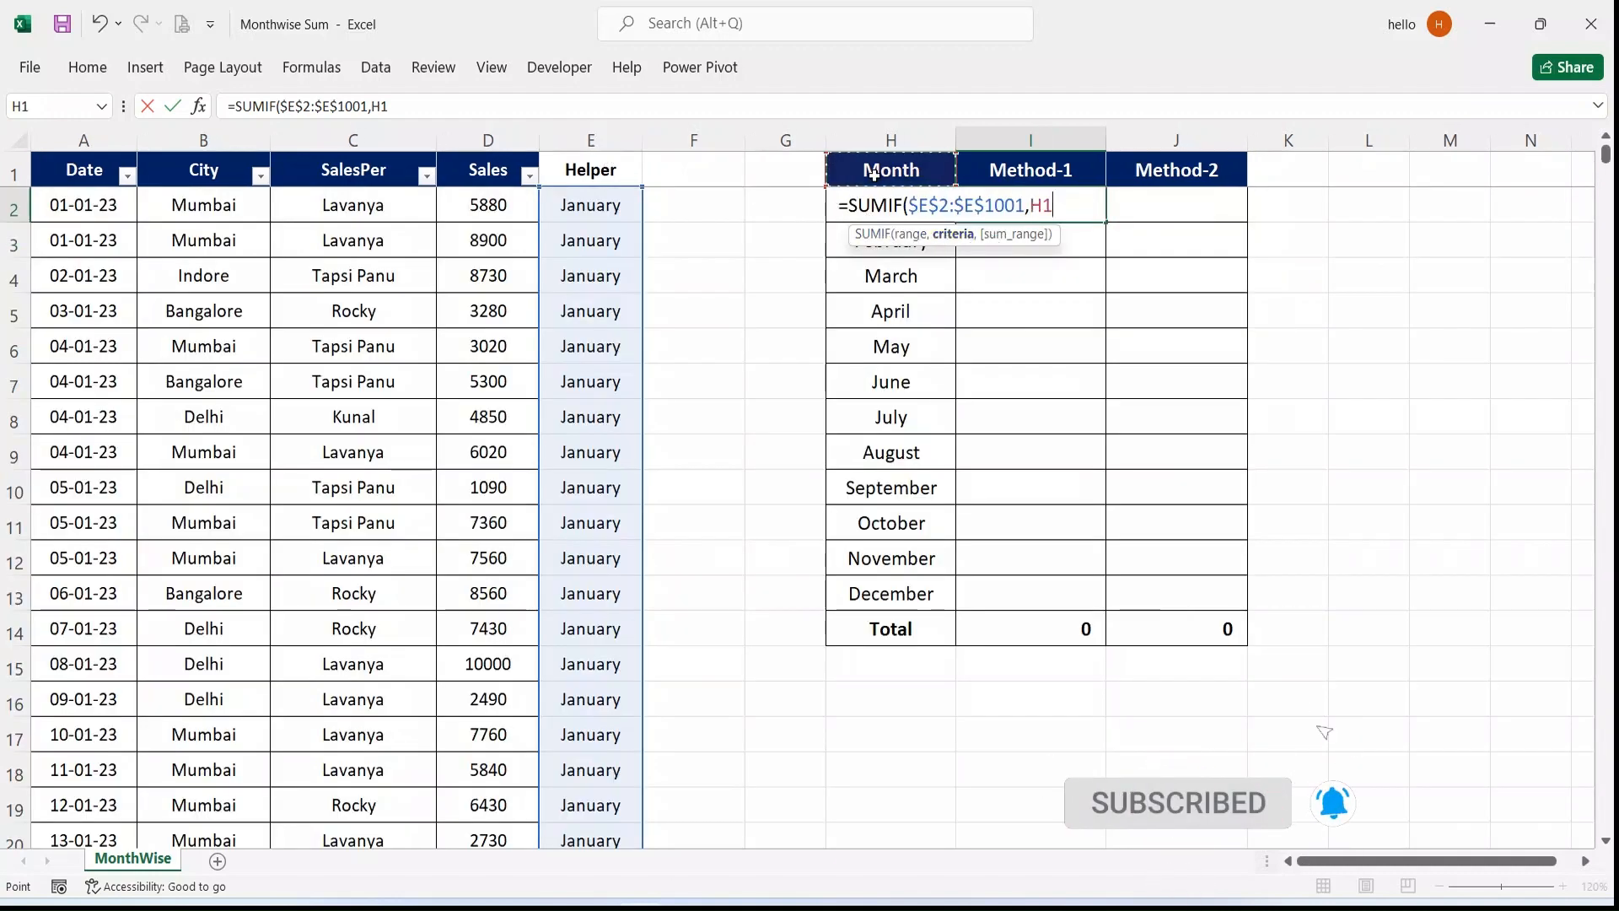
key(Down)
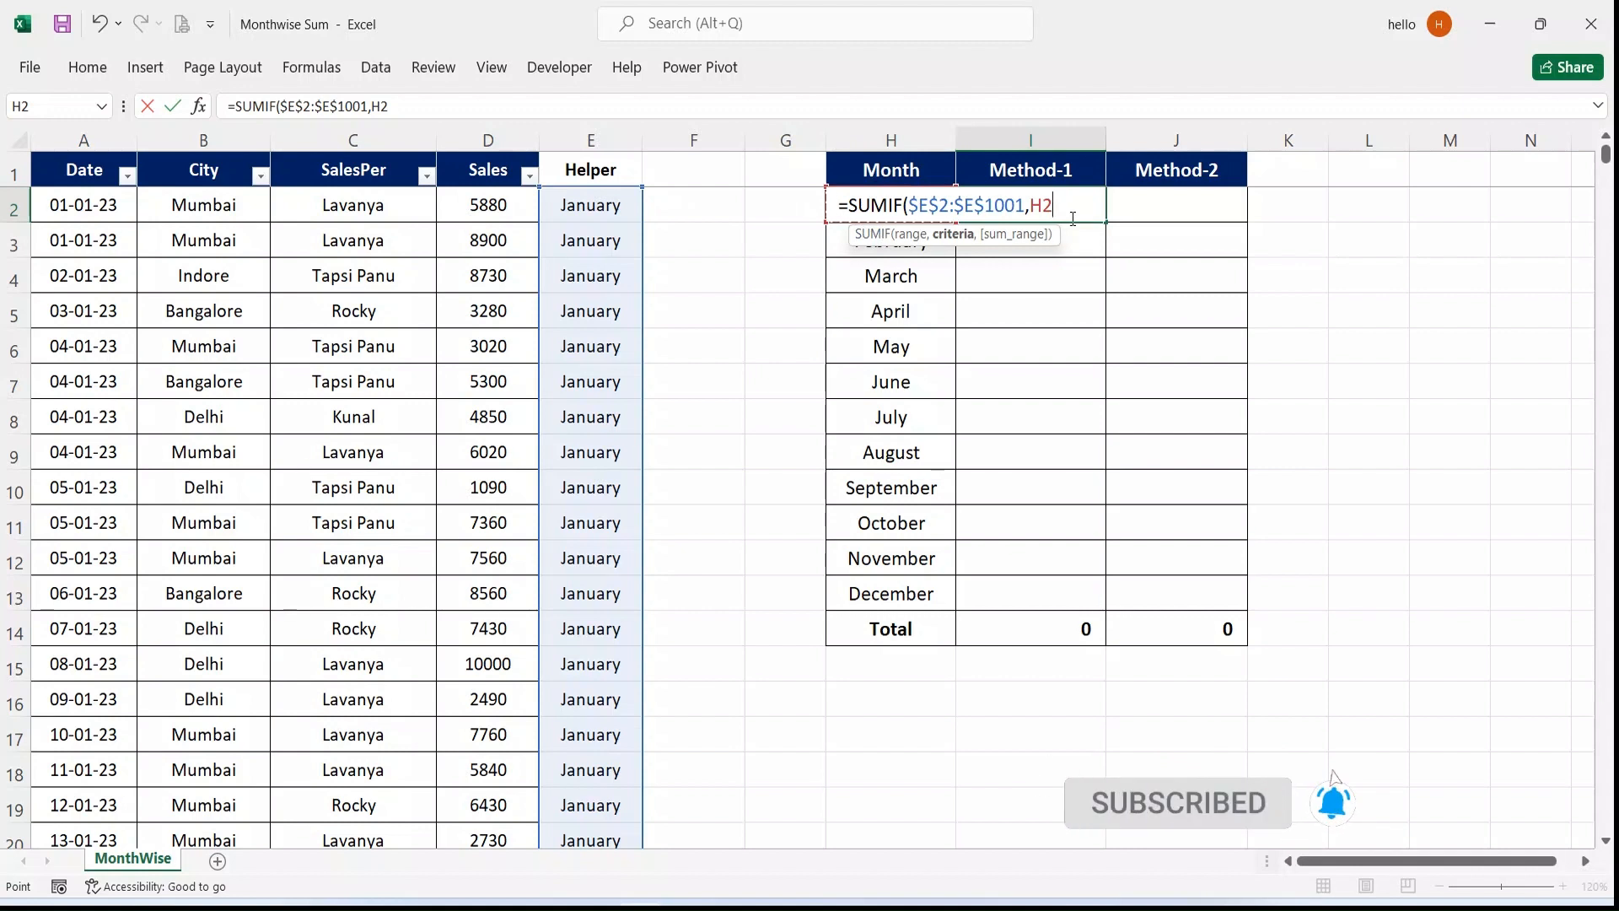
text(,)
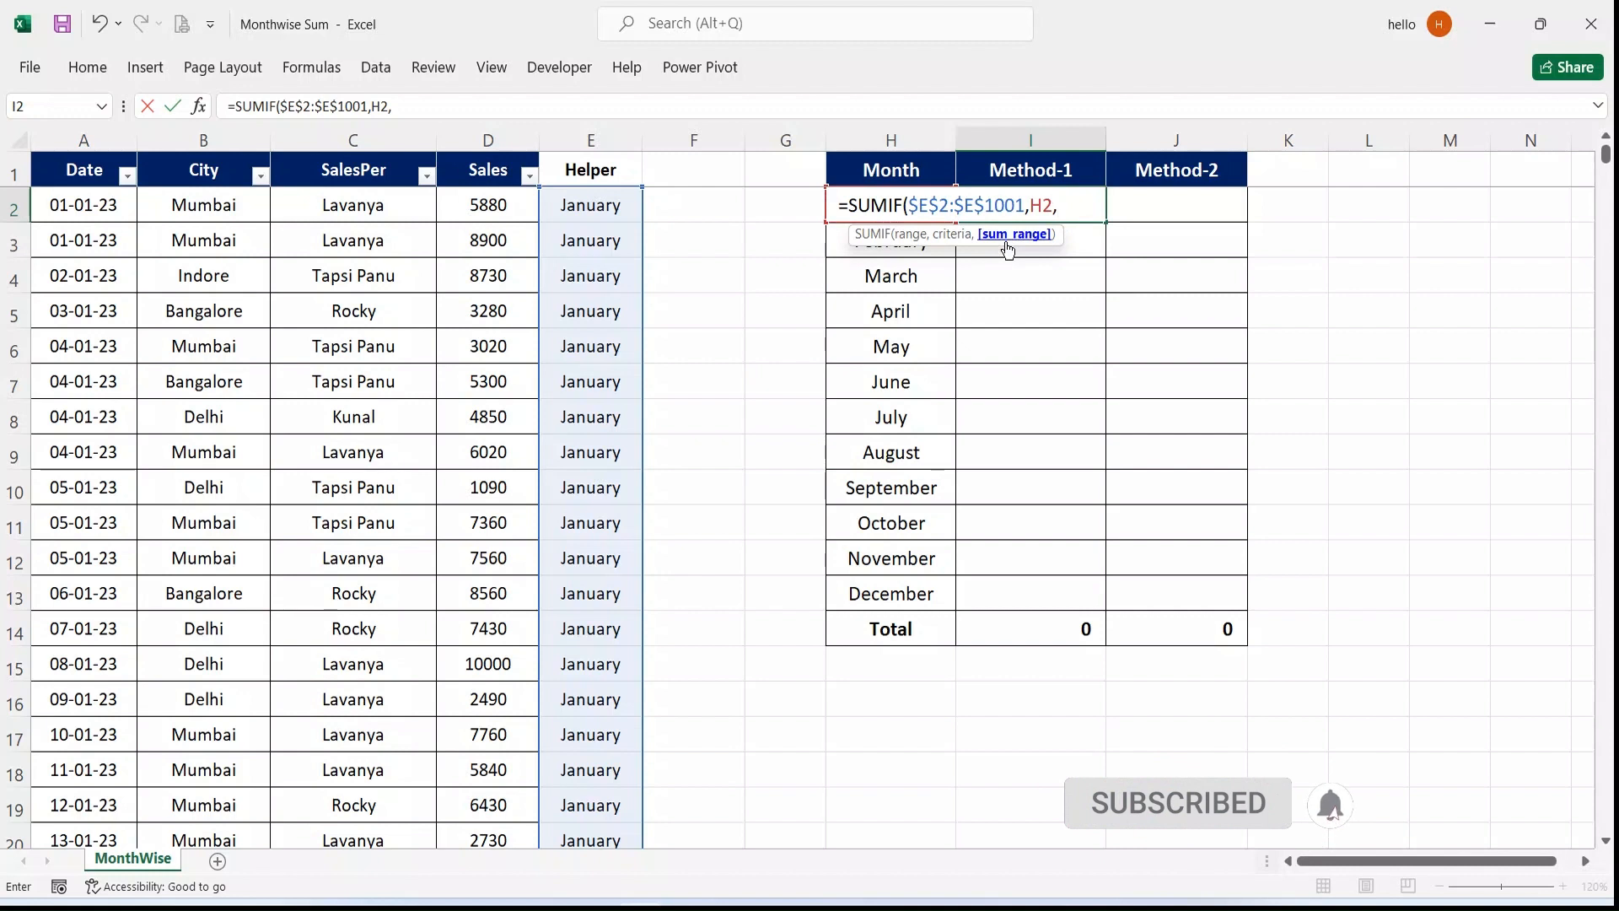
- Add the Sales values $D$2:$D$1001 as the absolute sum range and complete the SUMIF formula in I2
click(488, 202)
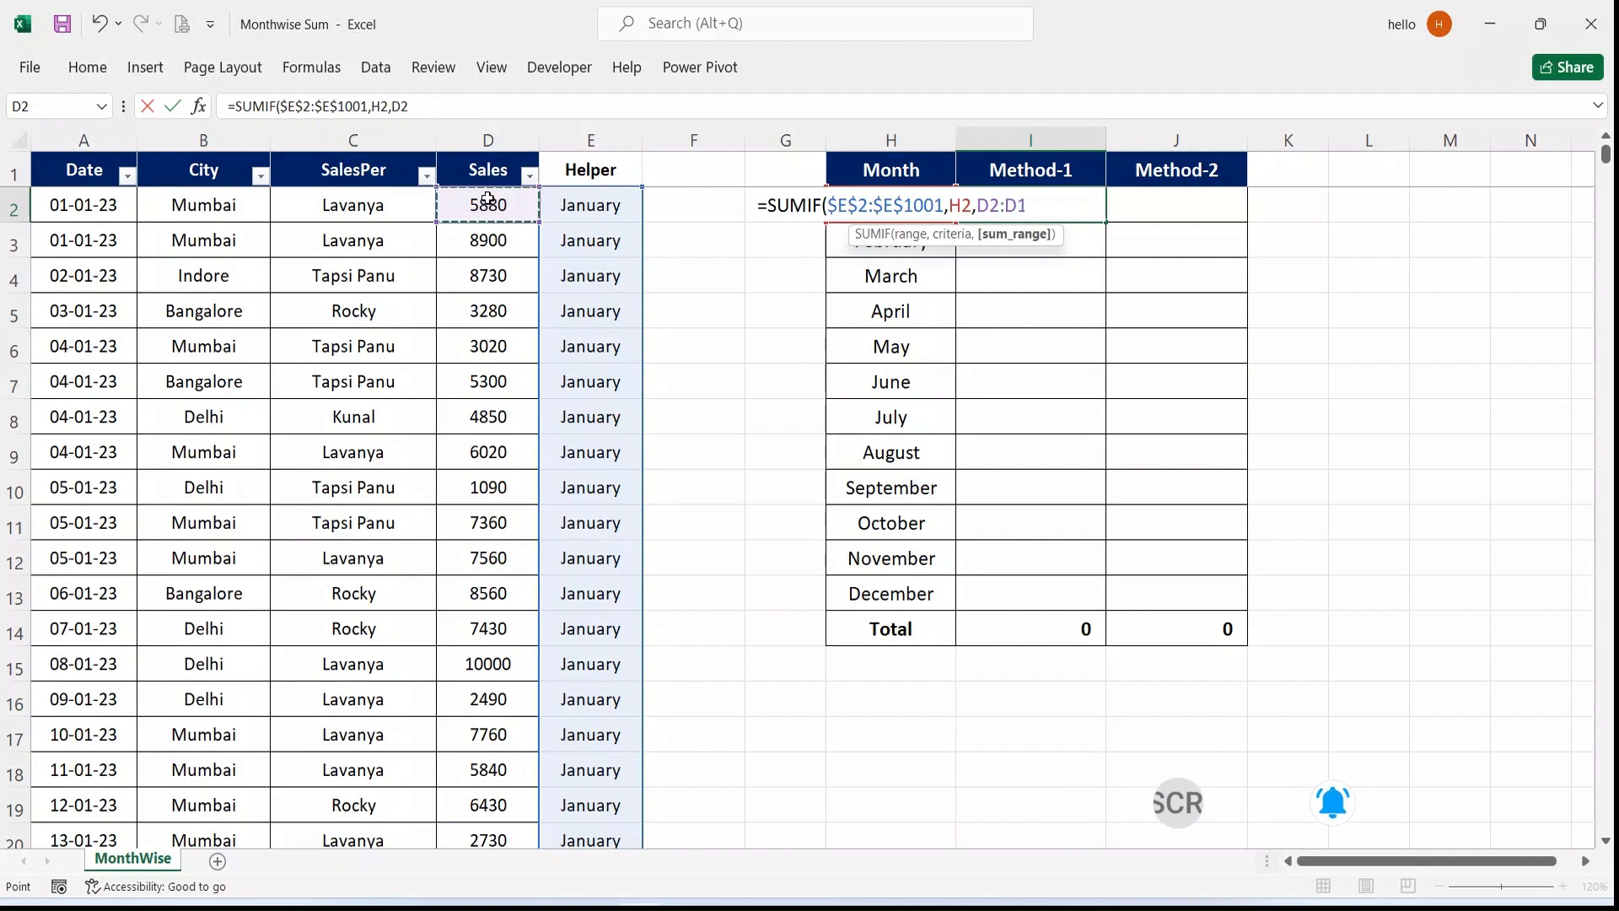
key(ctrl+shift+Down)
key(F4)
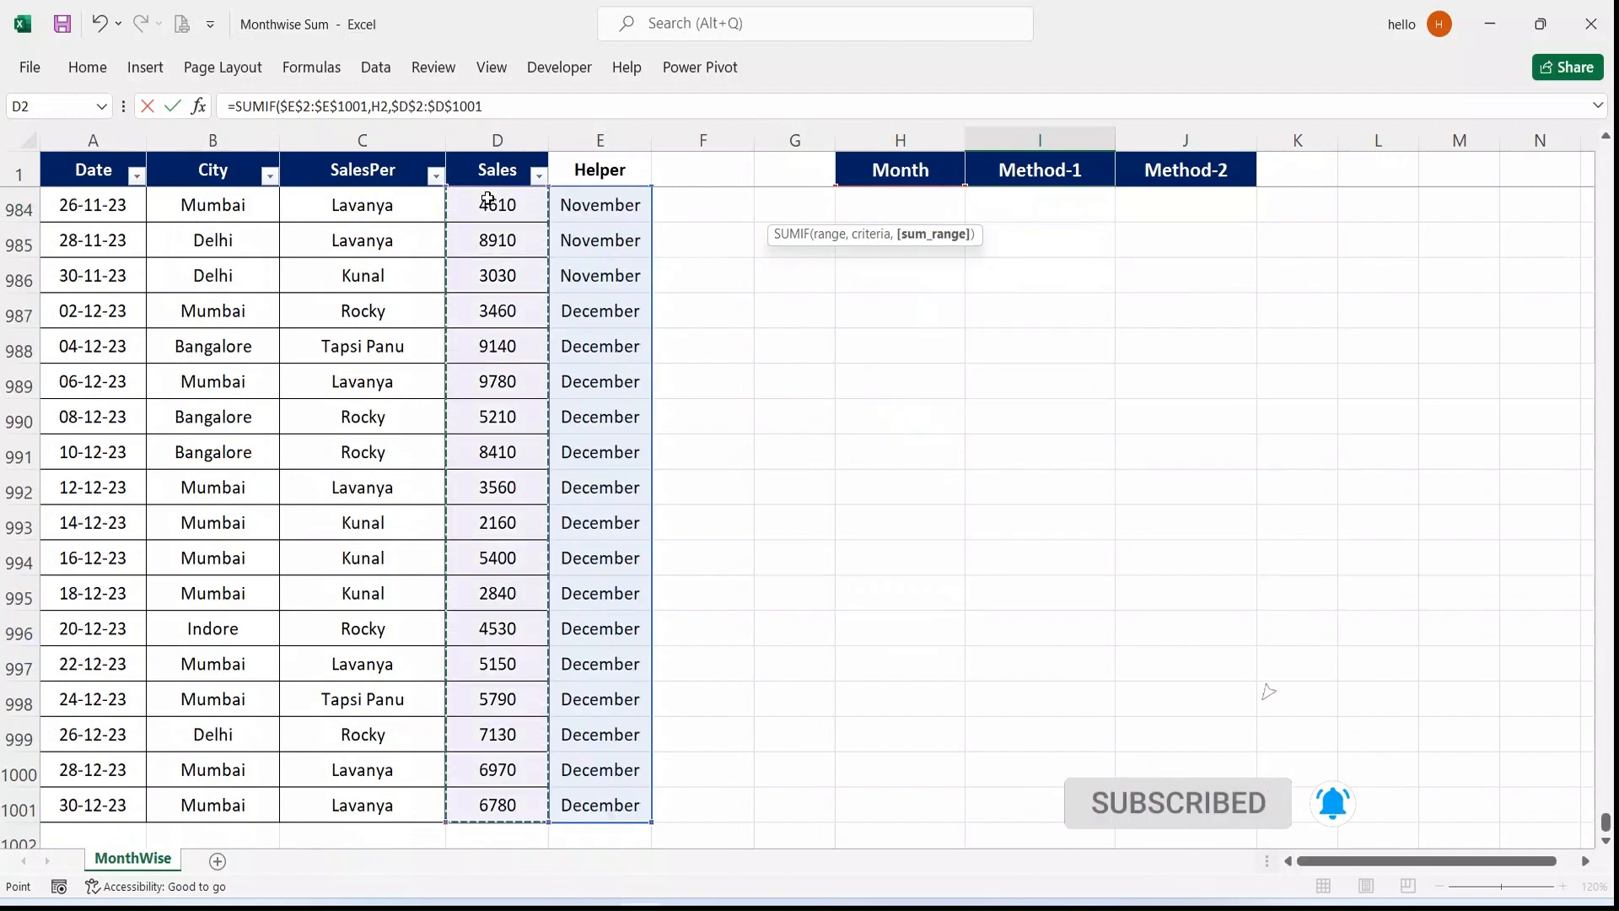
text())
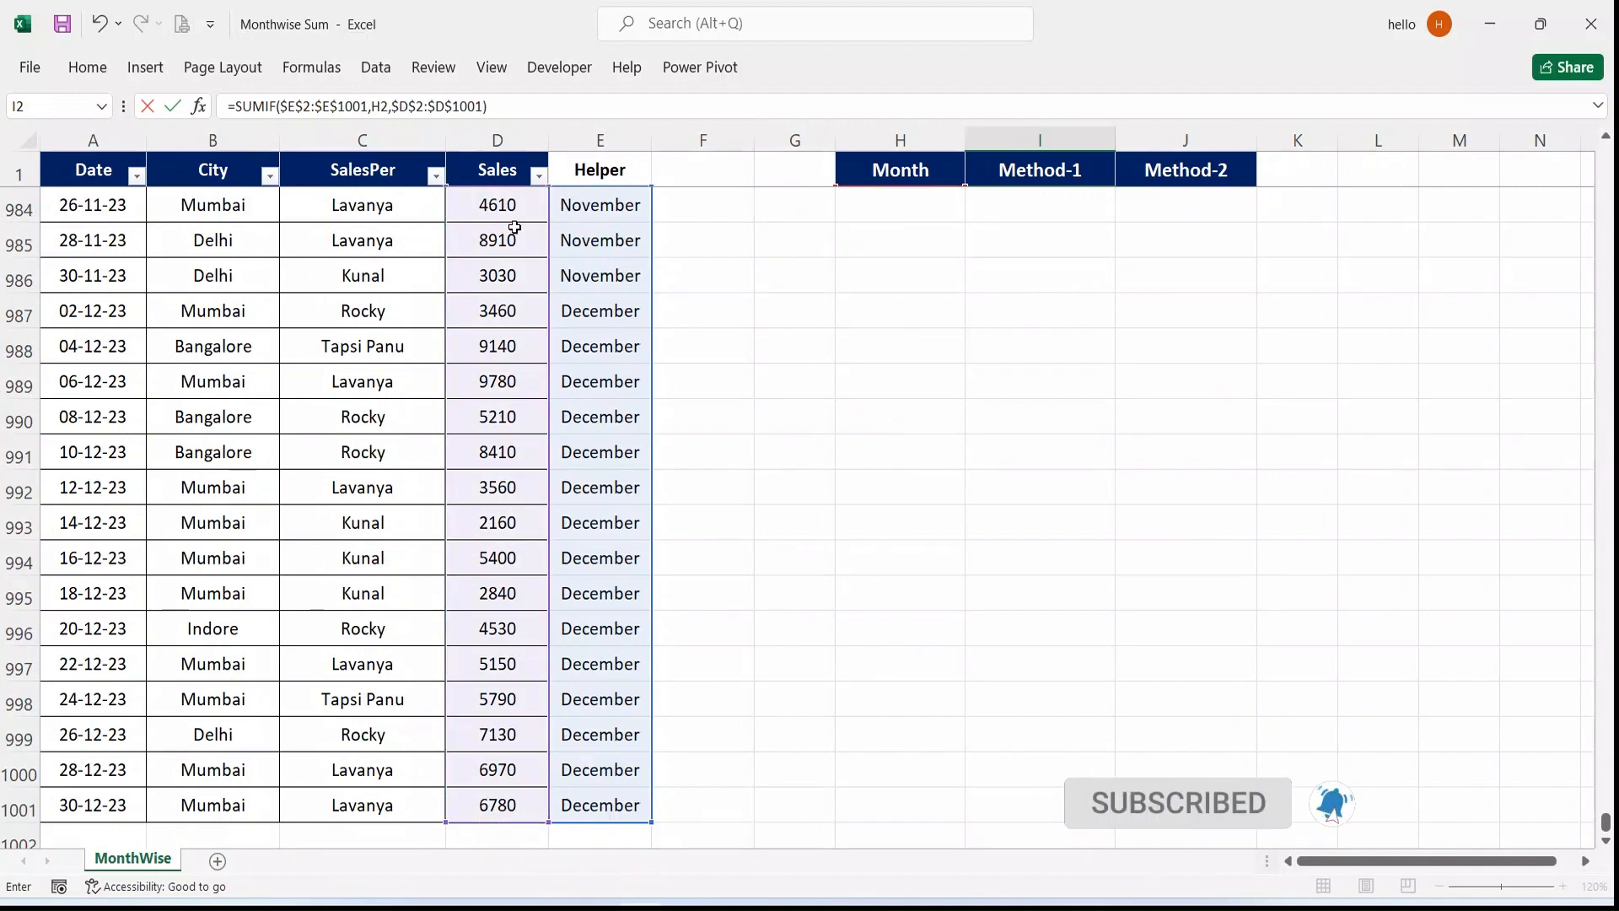
key(ctrl+BackSpace)
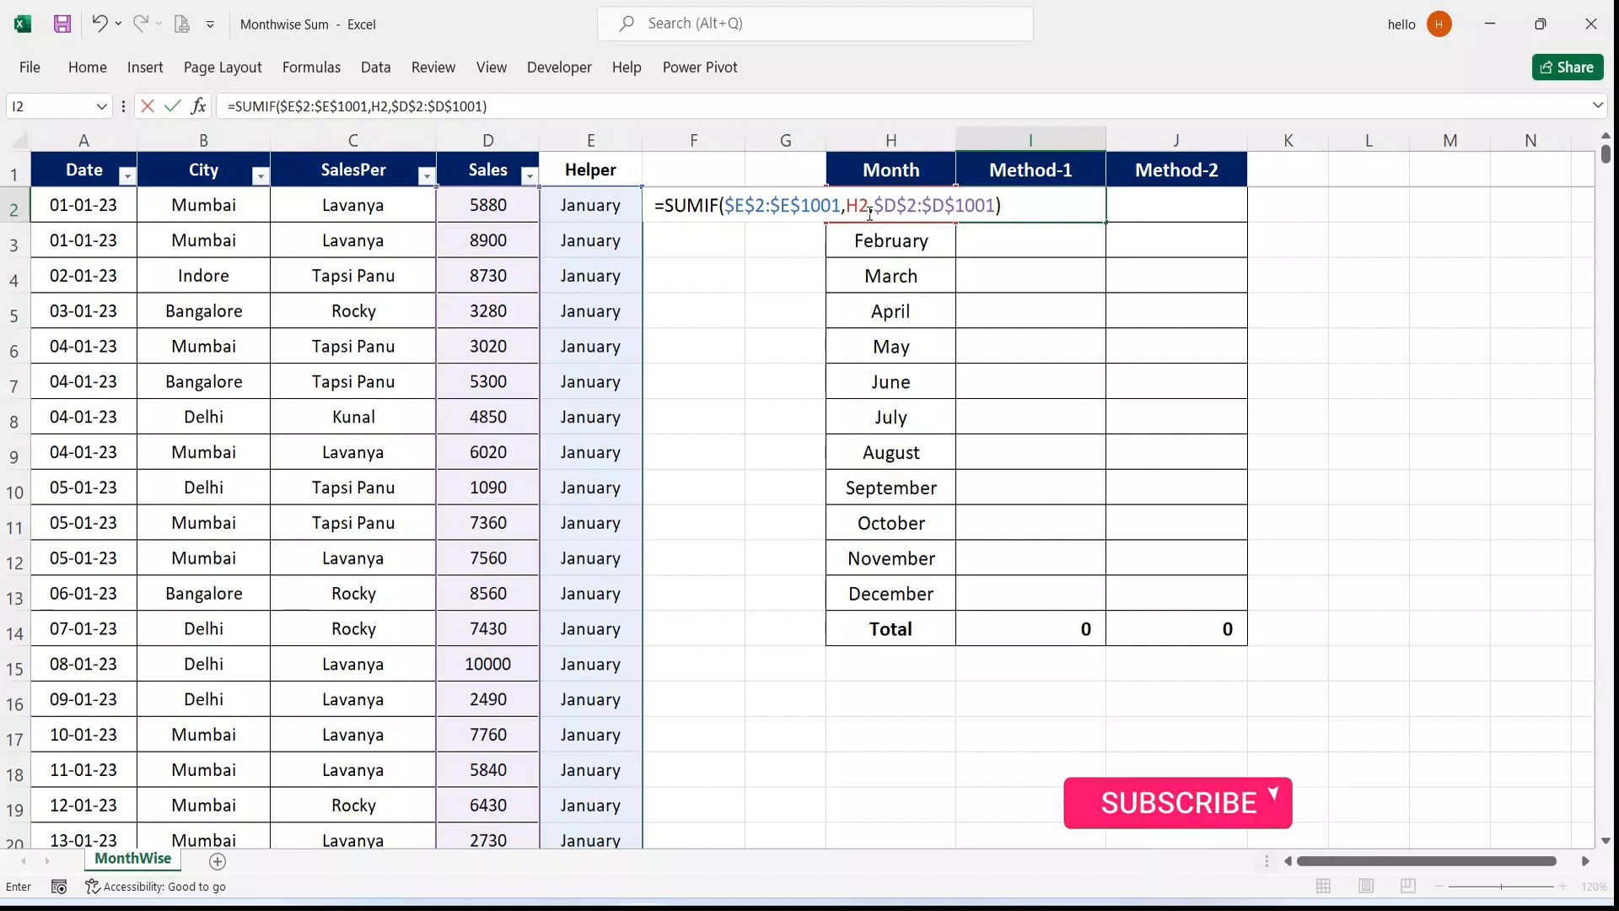
click(742, 206)
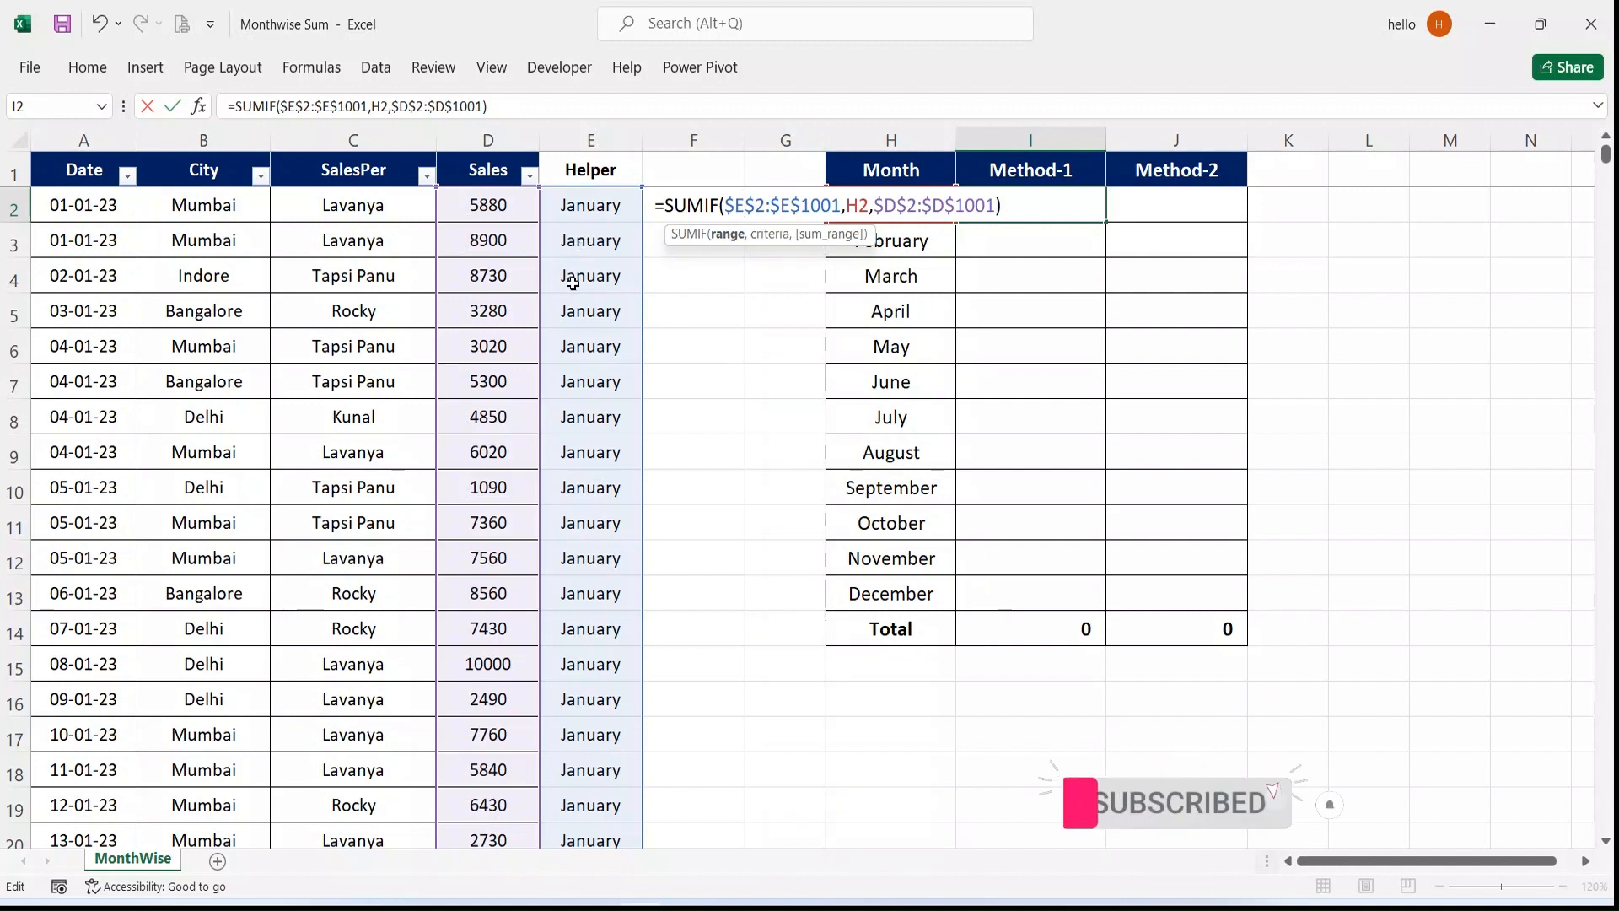
mouse_move(595, 908)
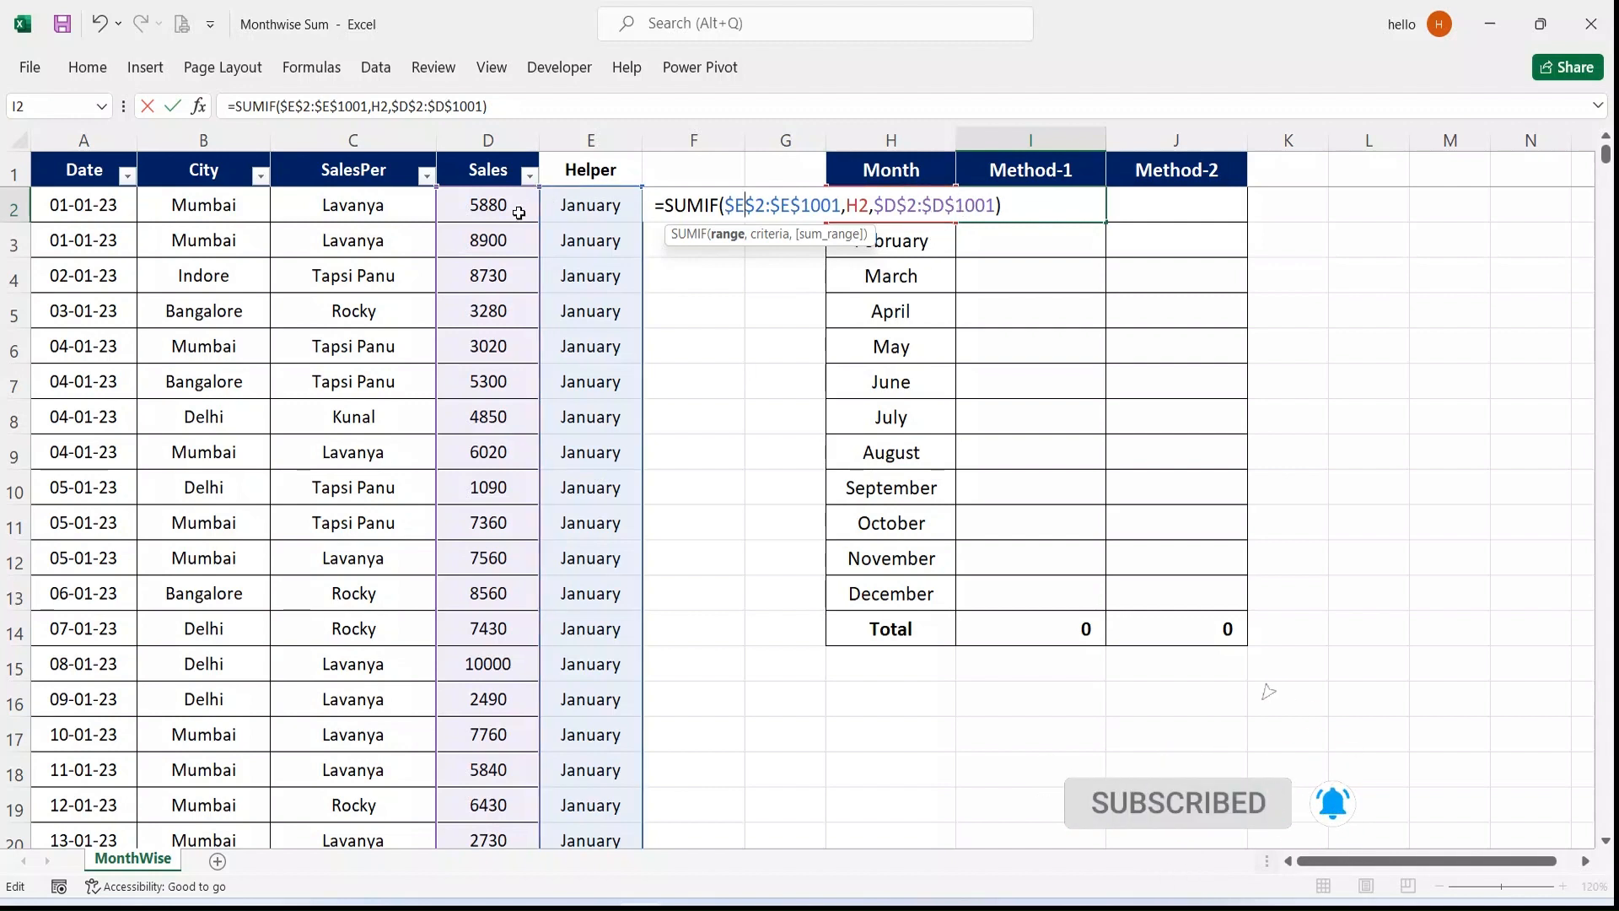
key(Return)
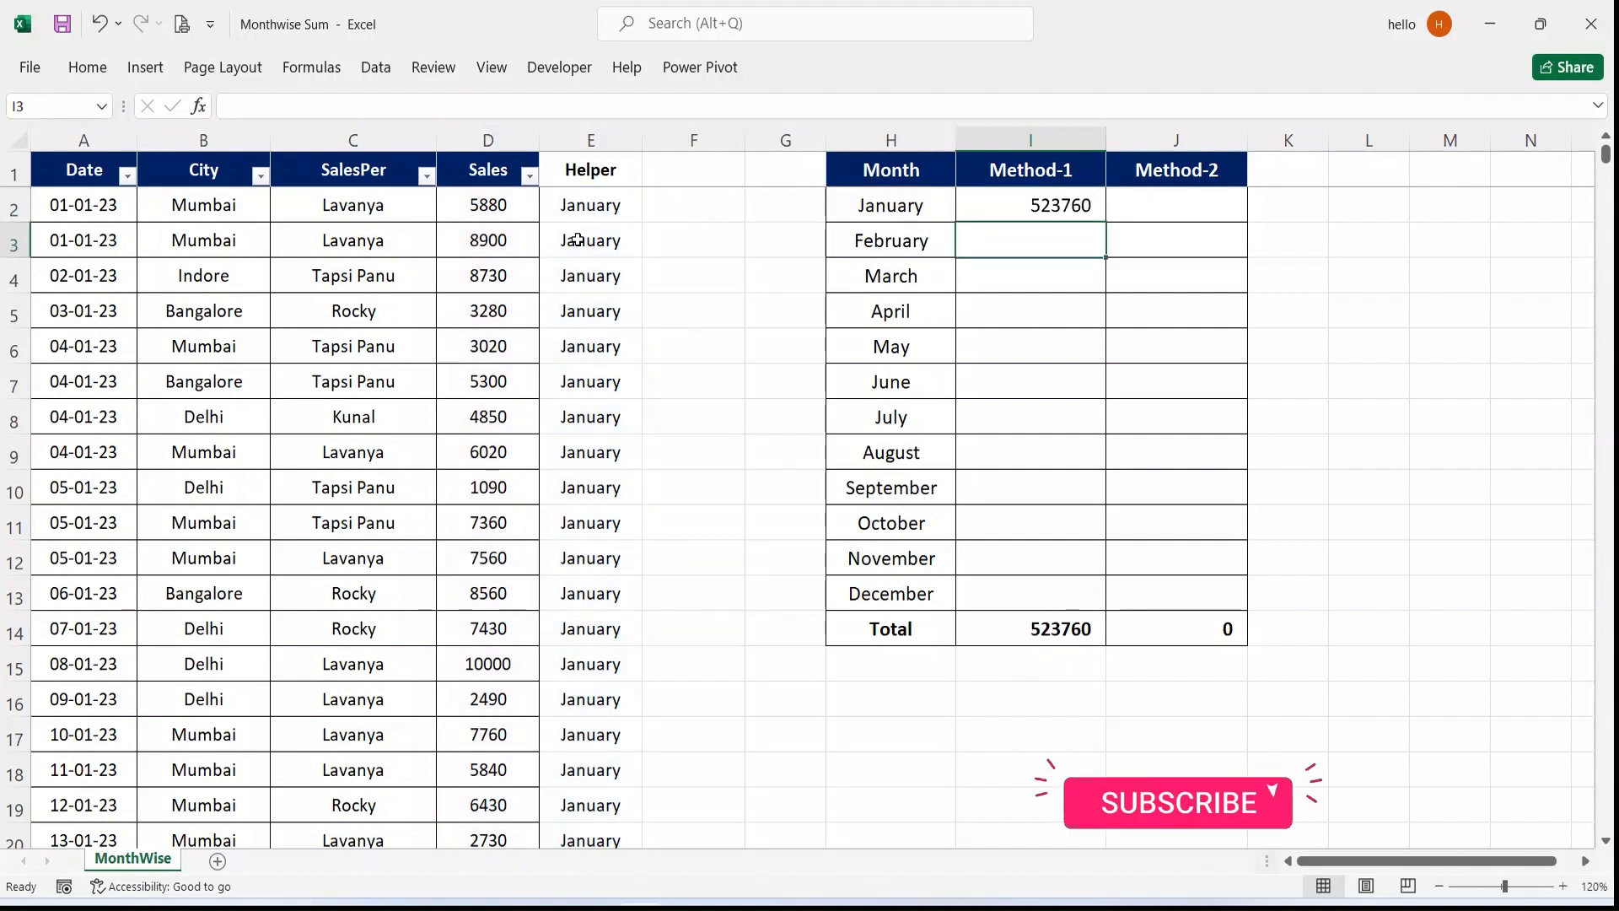
- Fill the SUMIF formula from I2 down through the December row under Method-1
click(1068, 208)
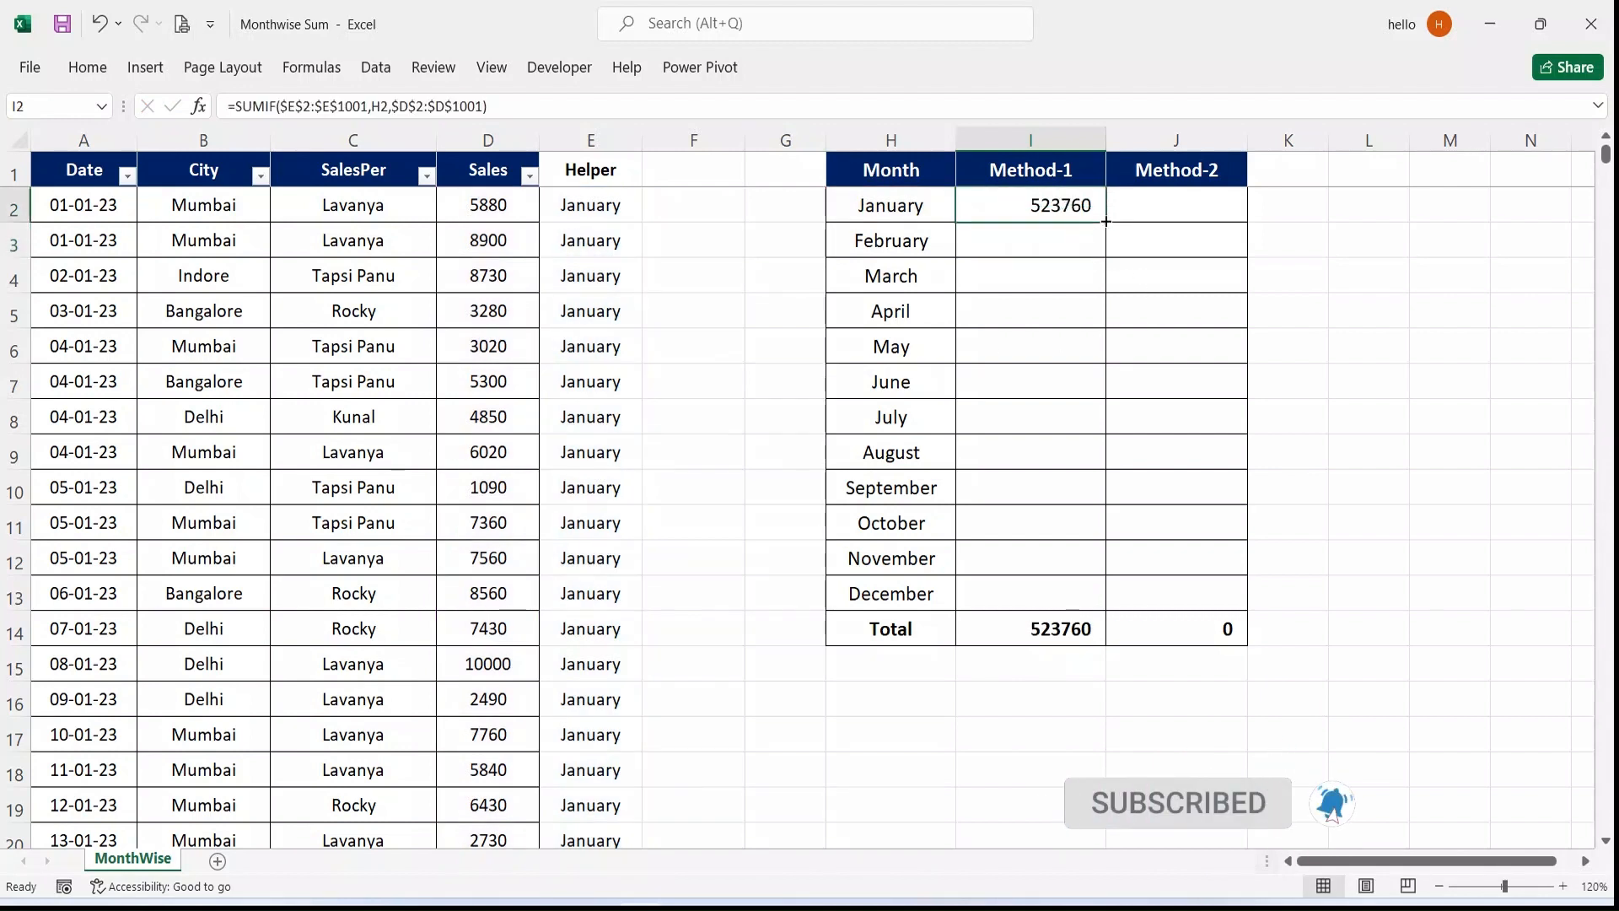
drag(1107, 222, 1079, 601)
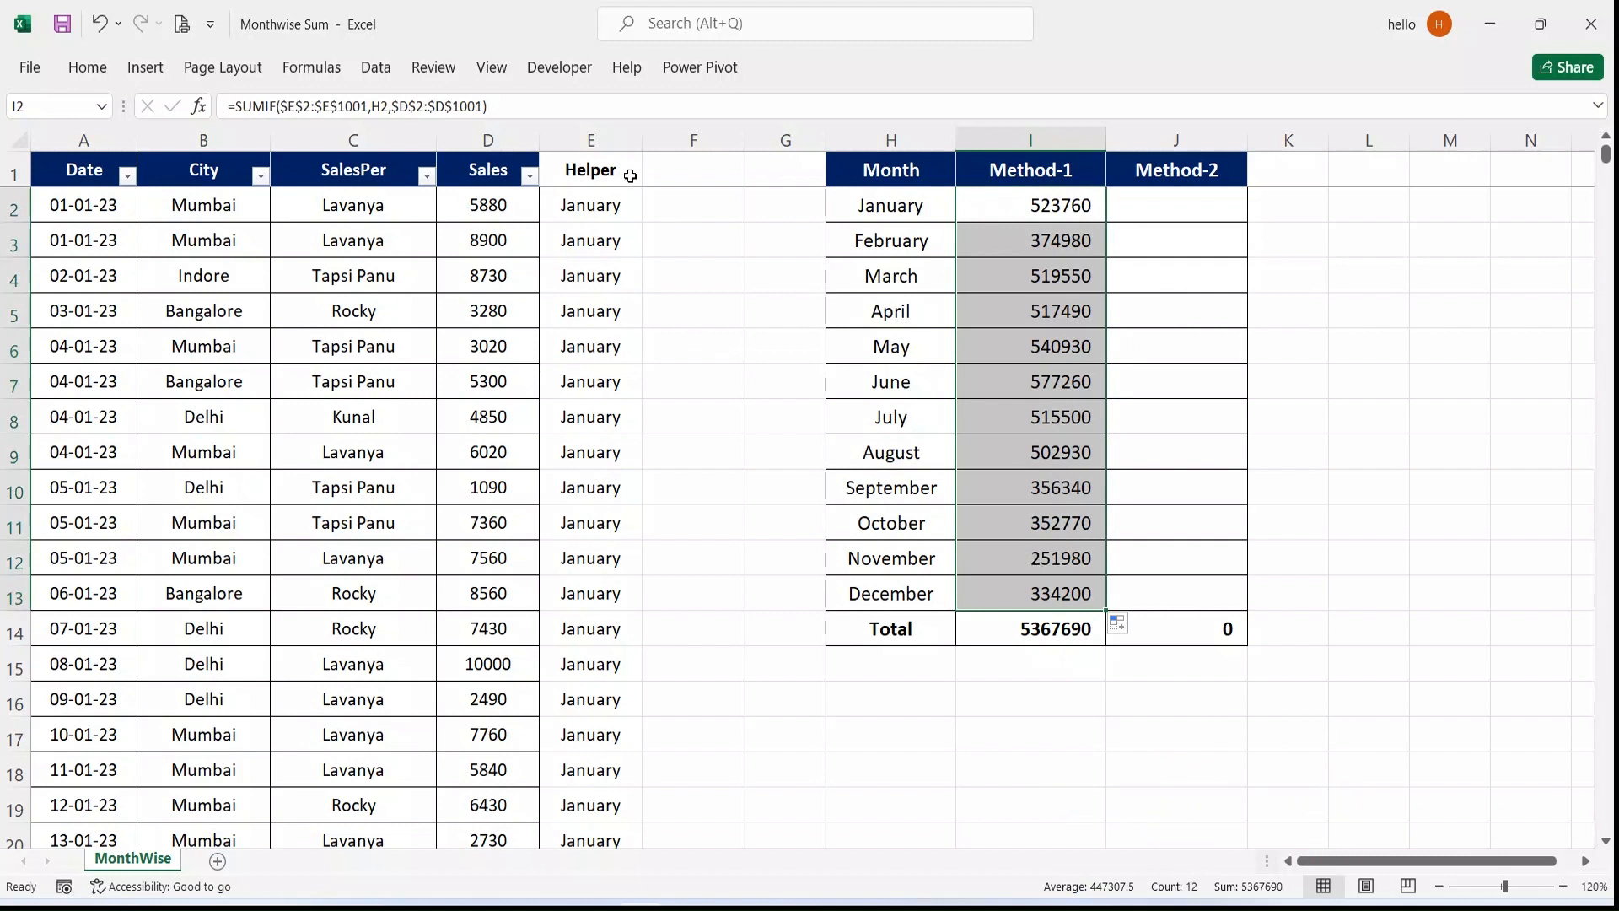
click(610, 142)
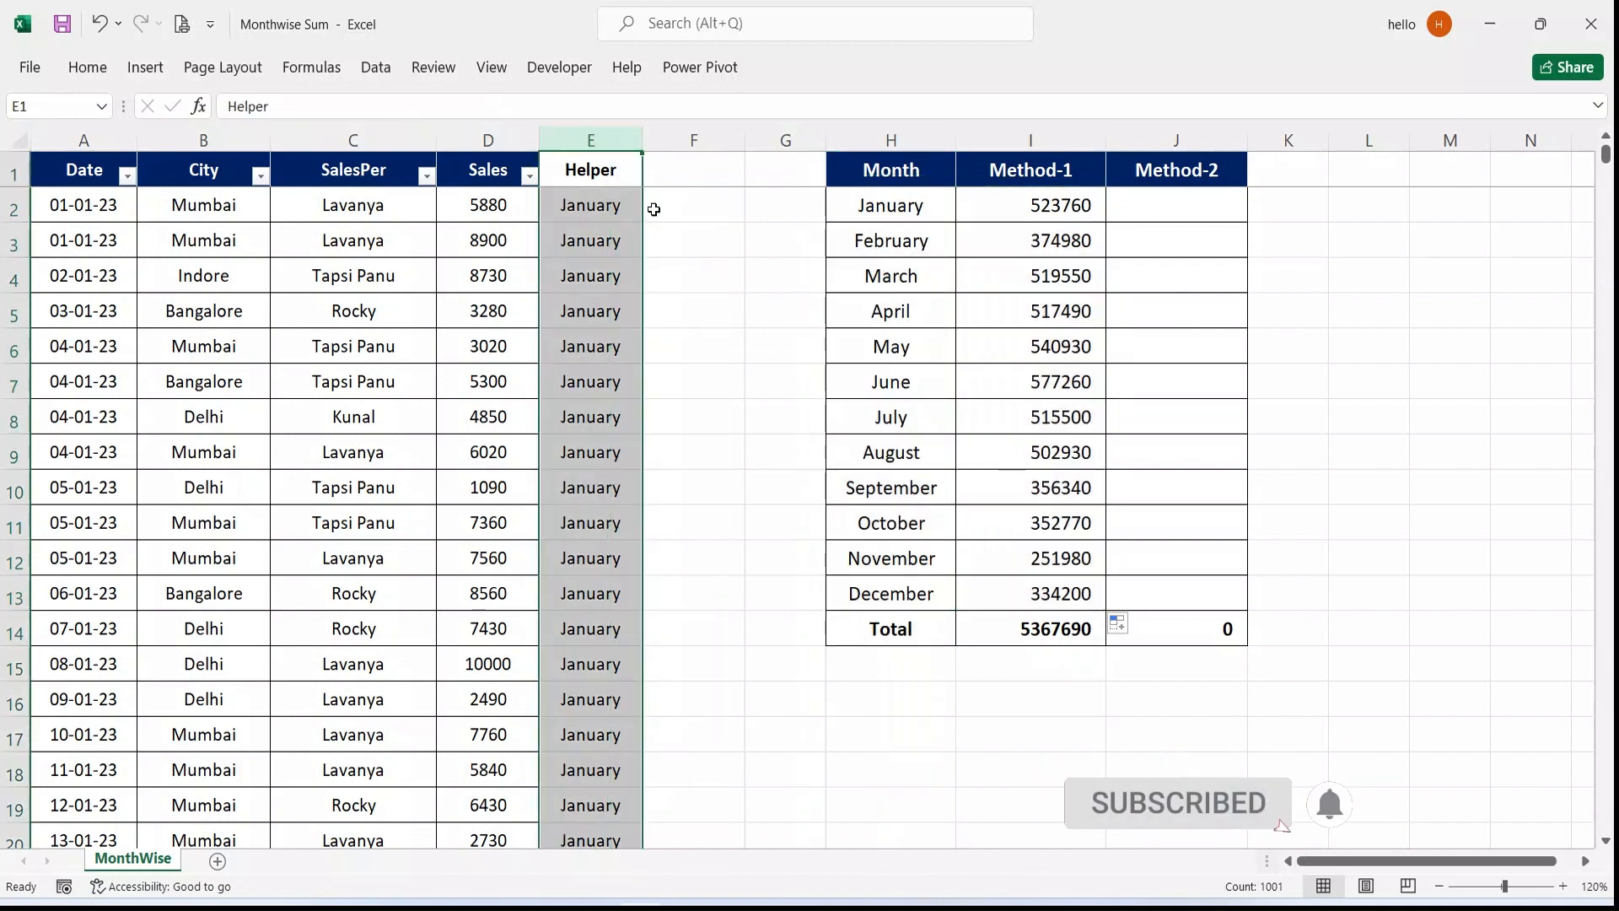
click(668, 226)
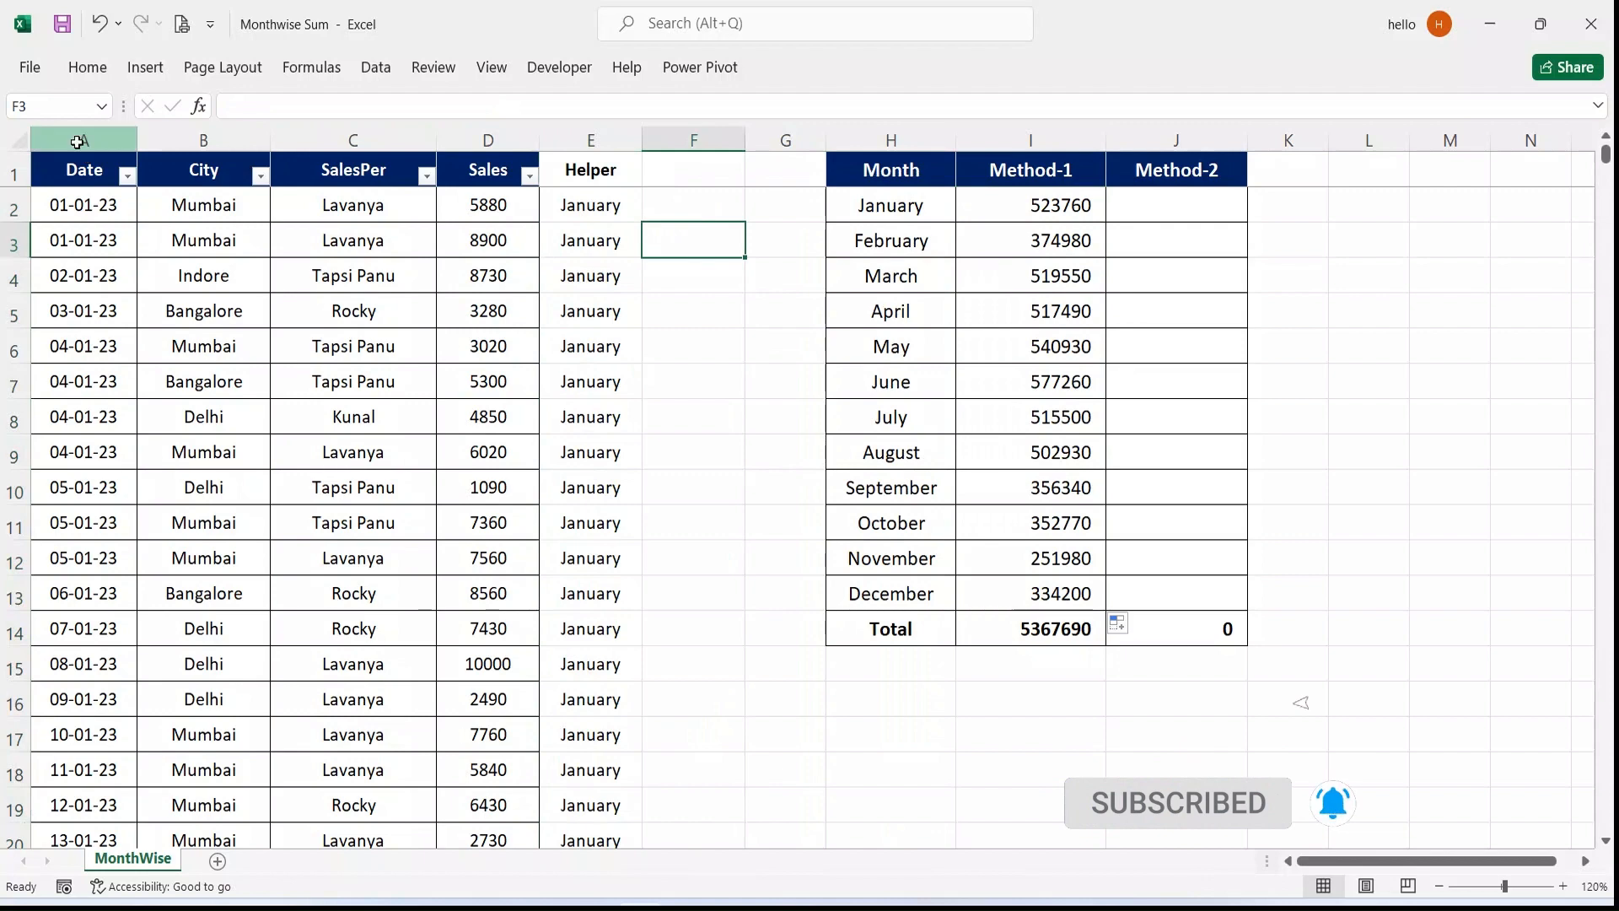
drag(83, 139, 483, 136)
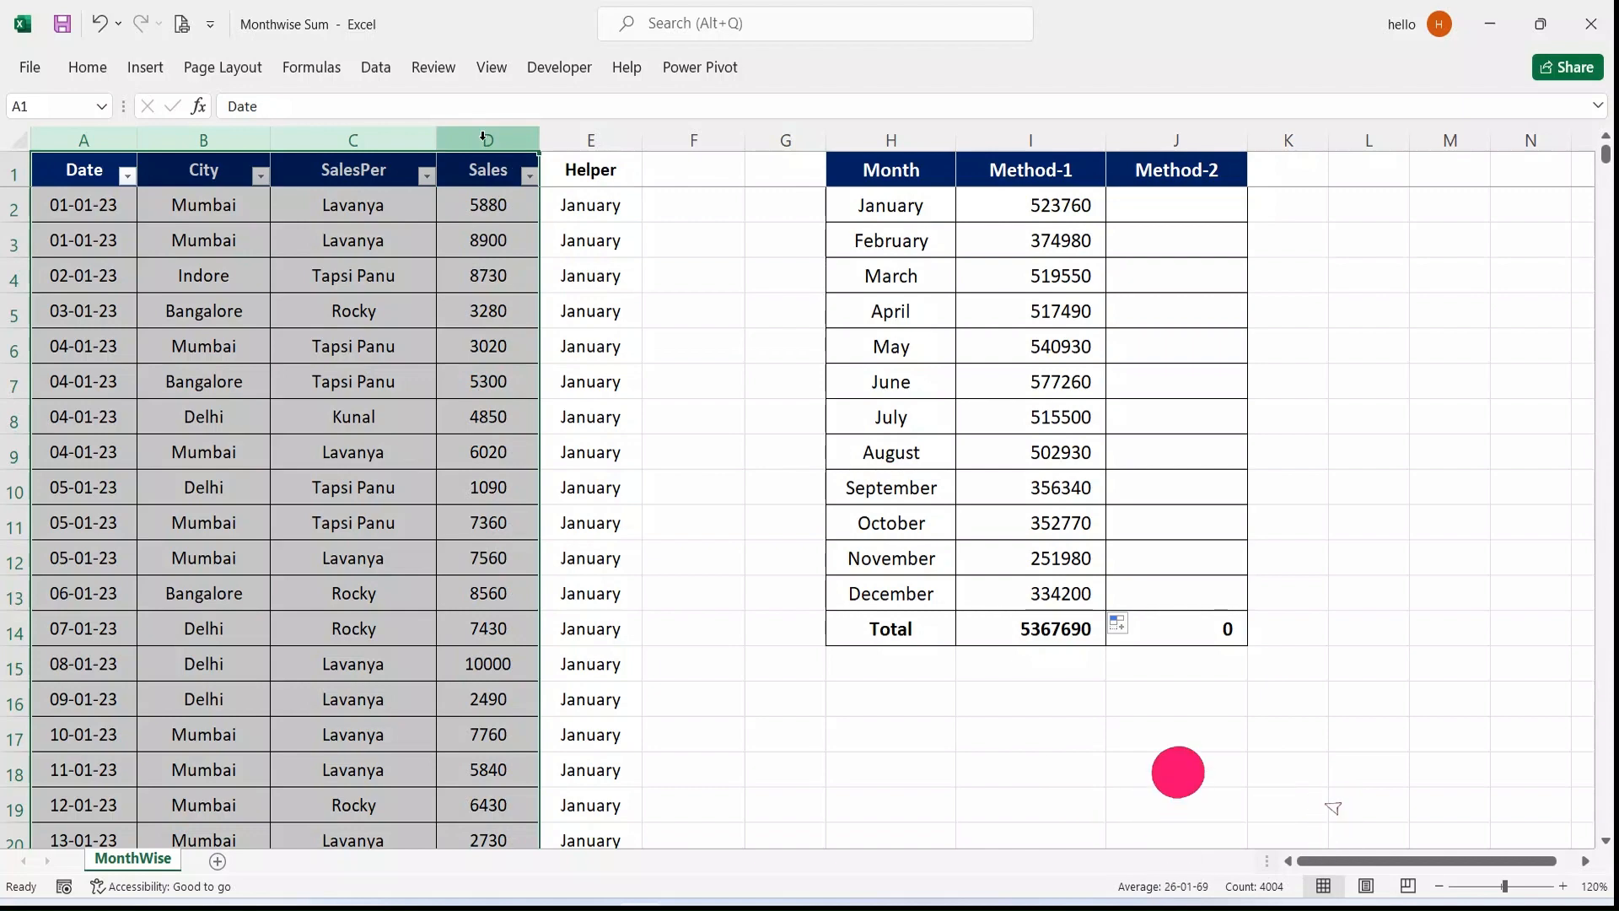
- Begin a SUM formula in J2 under Method-2 with an extra opening bracket and a nested TEXT function
click(1188, 197)
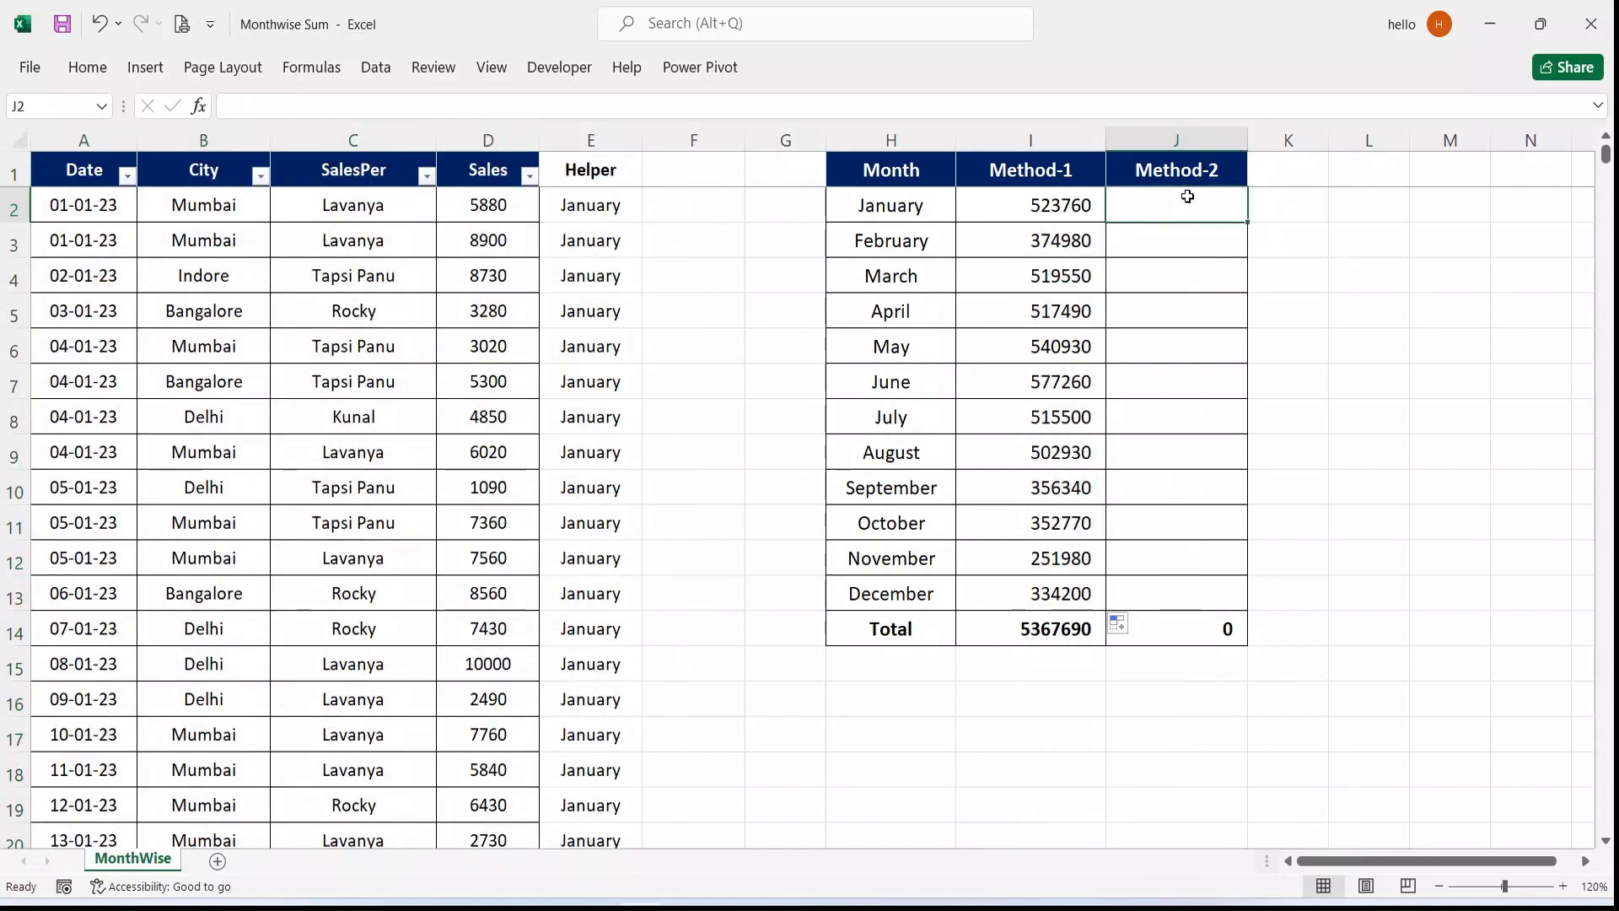
text(=)
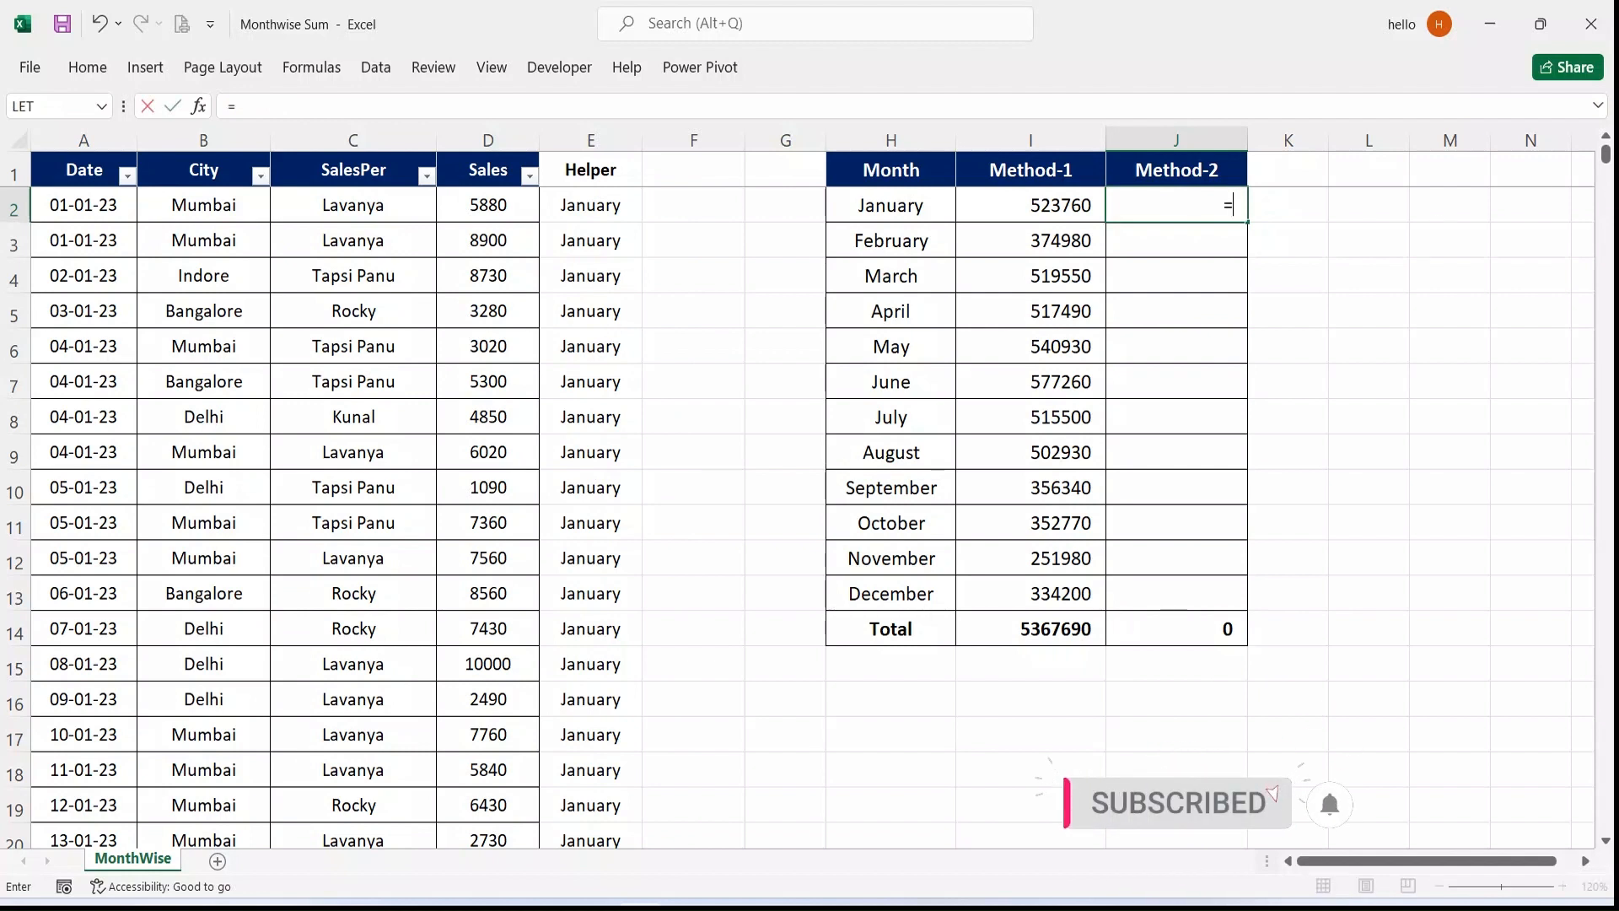
text(sum)
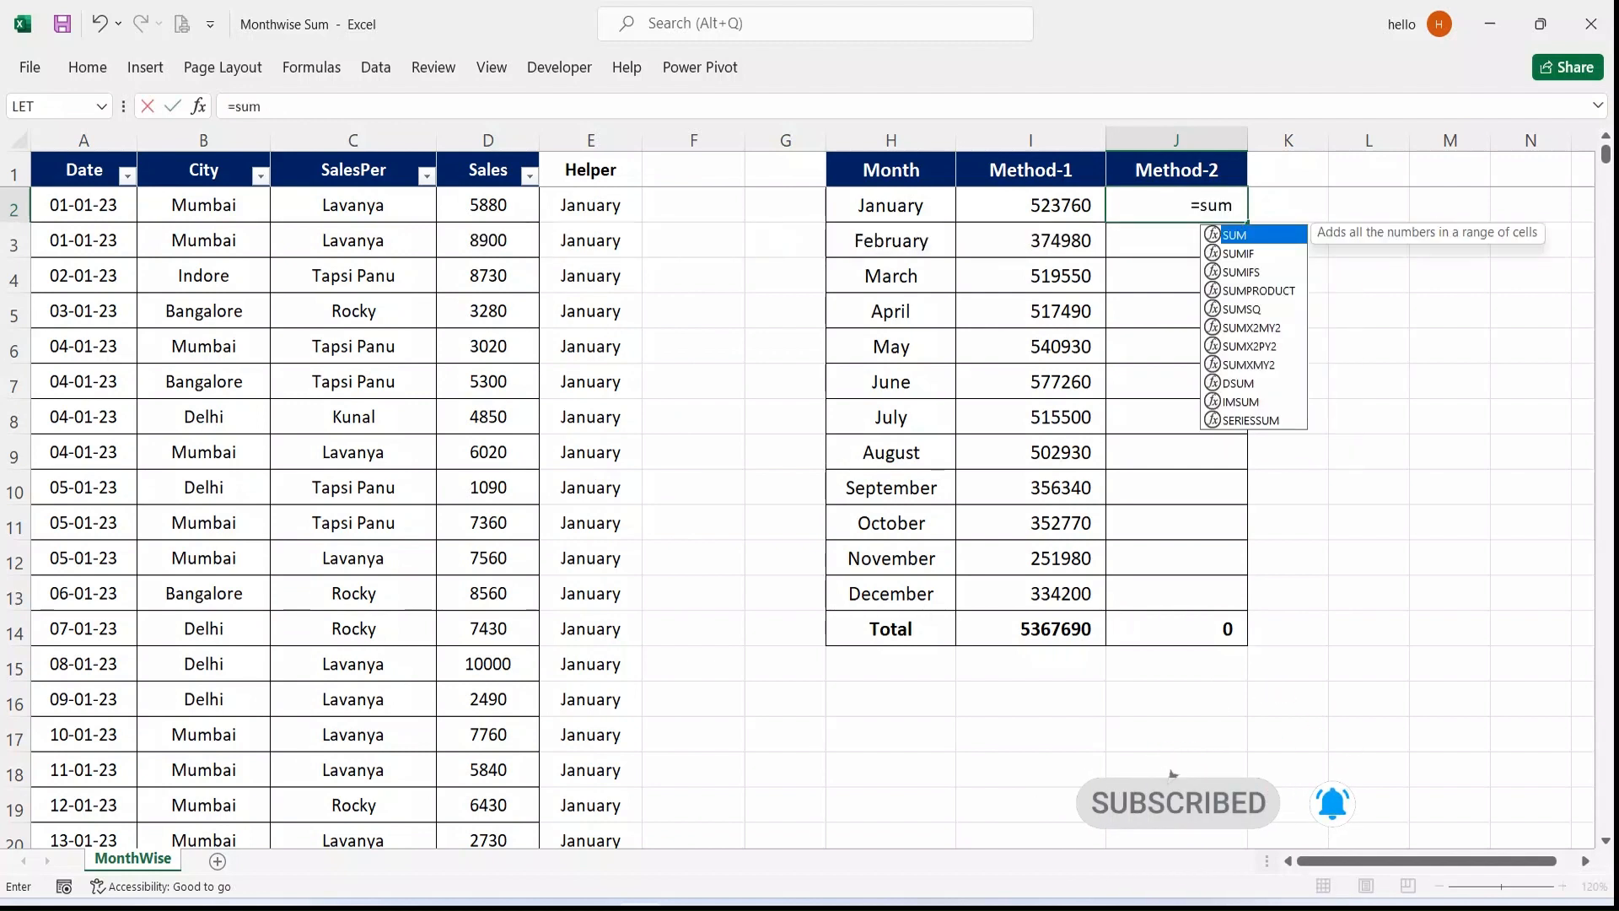
key(Tab)
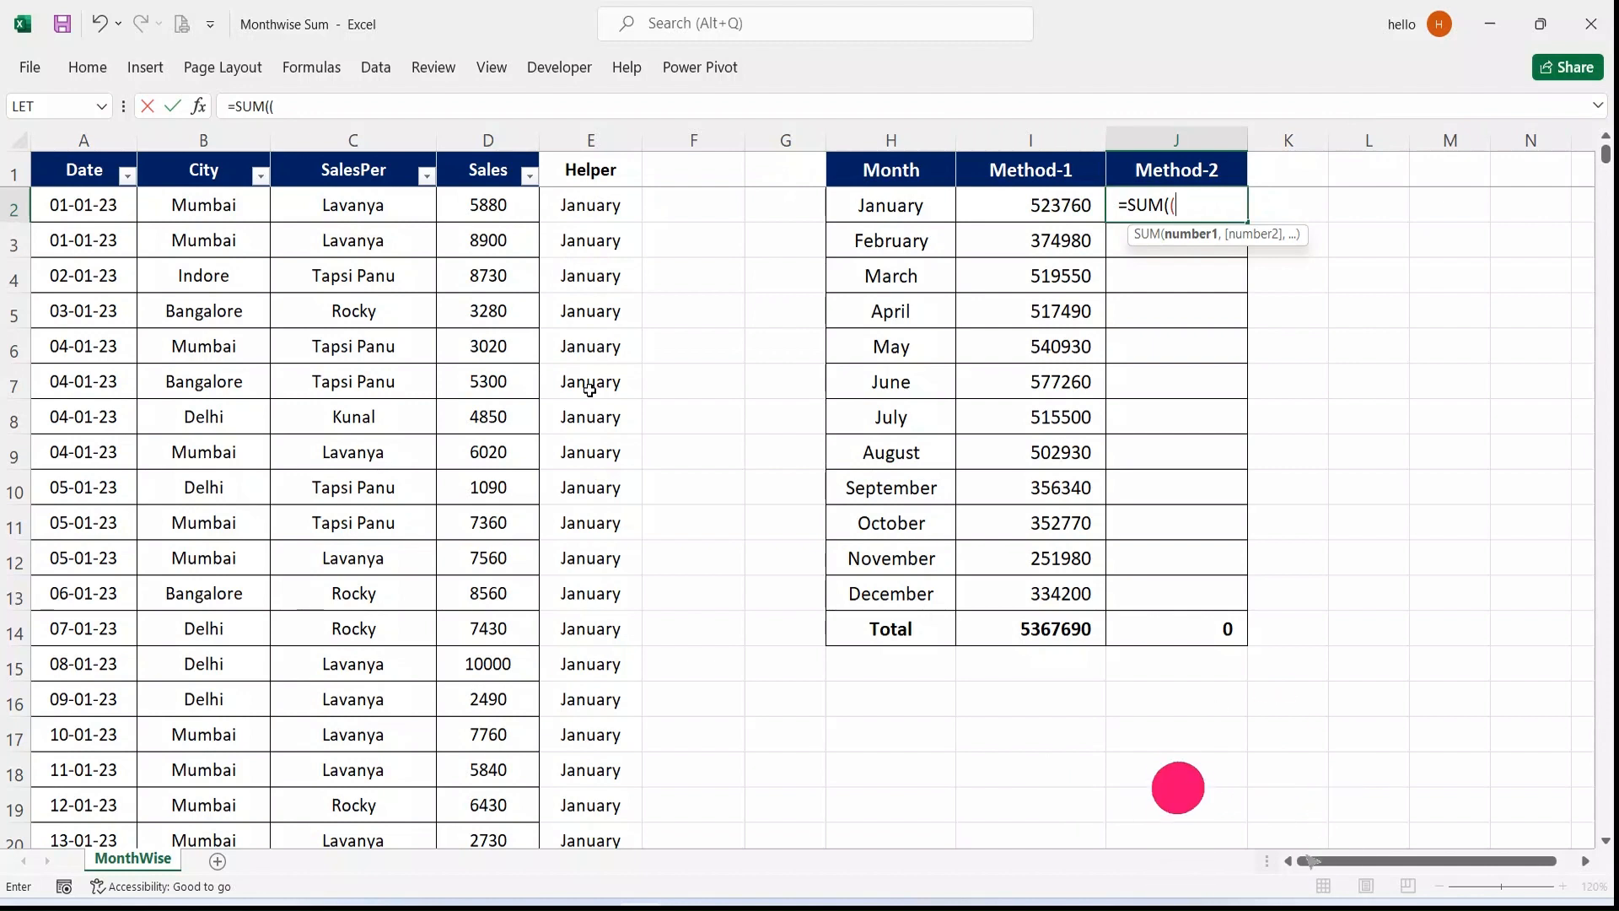
text(tex)
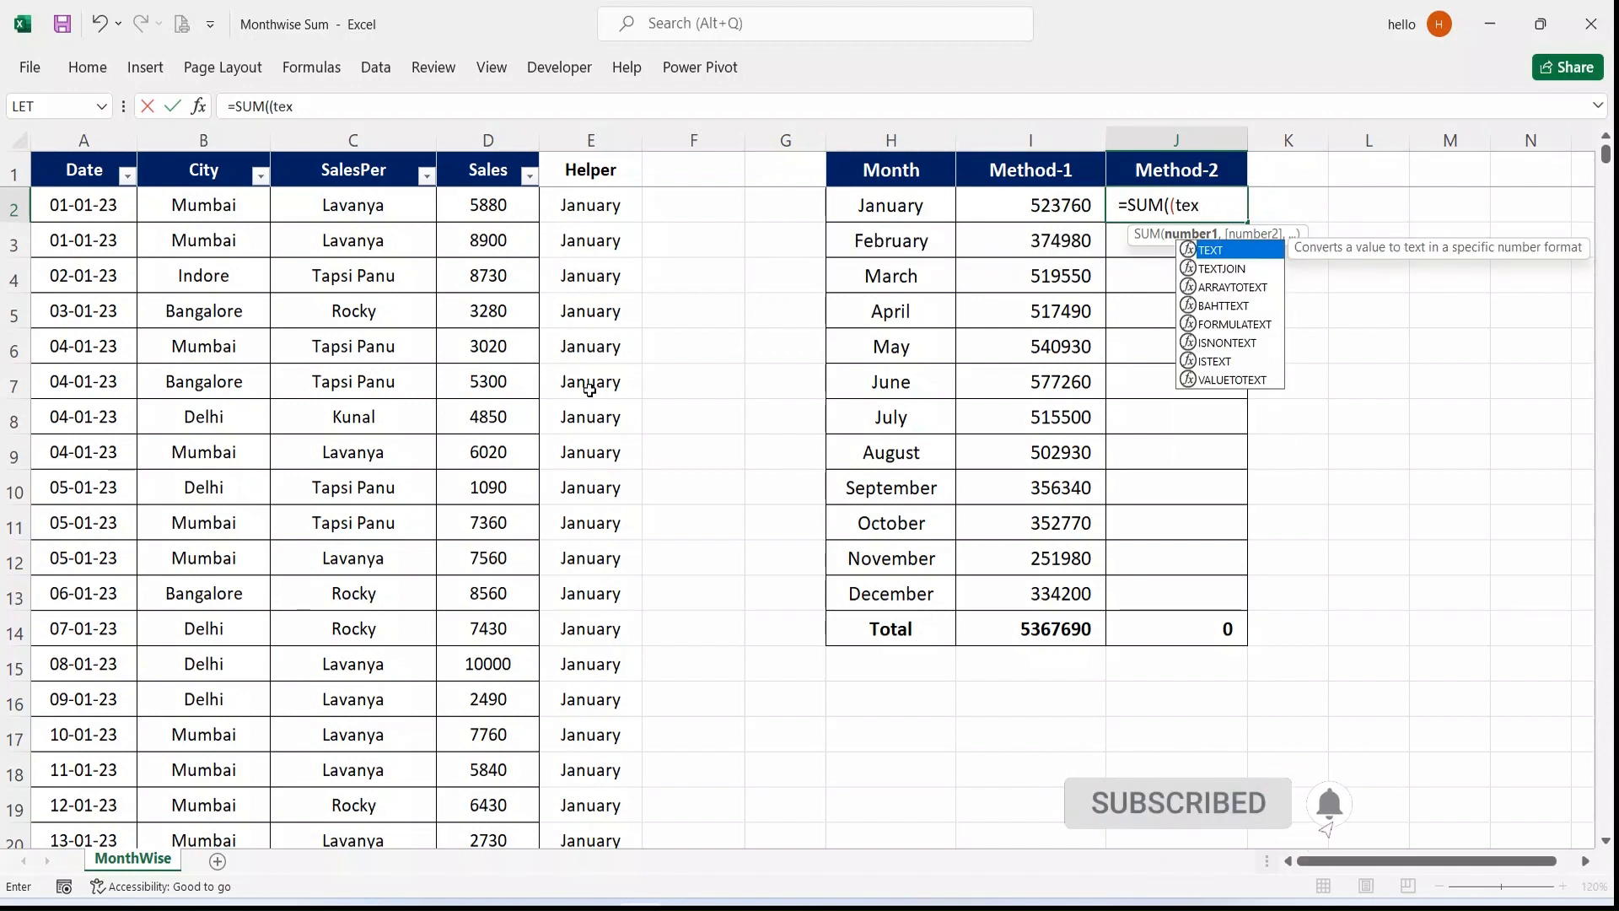
key(Tab)
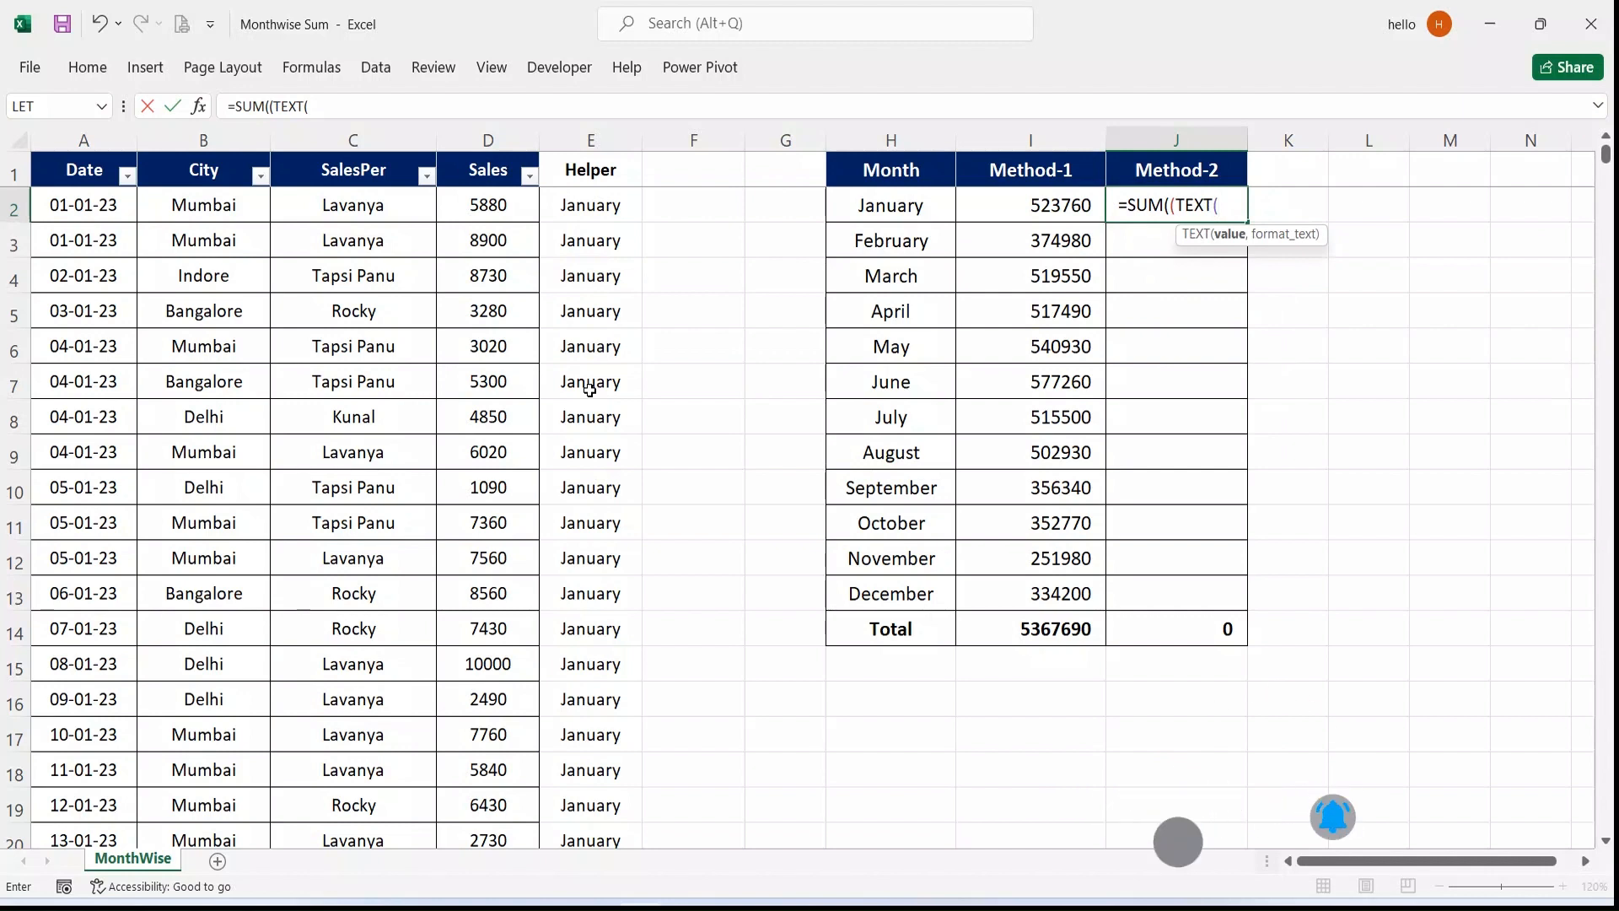
- Complete the nested TEXT function with the absolute Date range $A$2:$A$1001 and the format "mmmm"
click(94, 213)
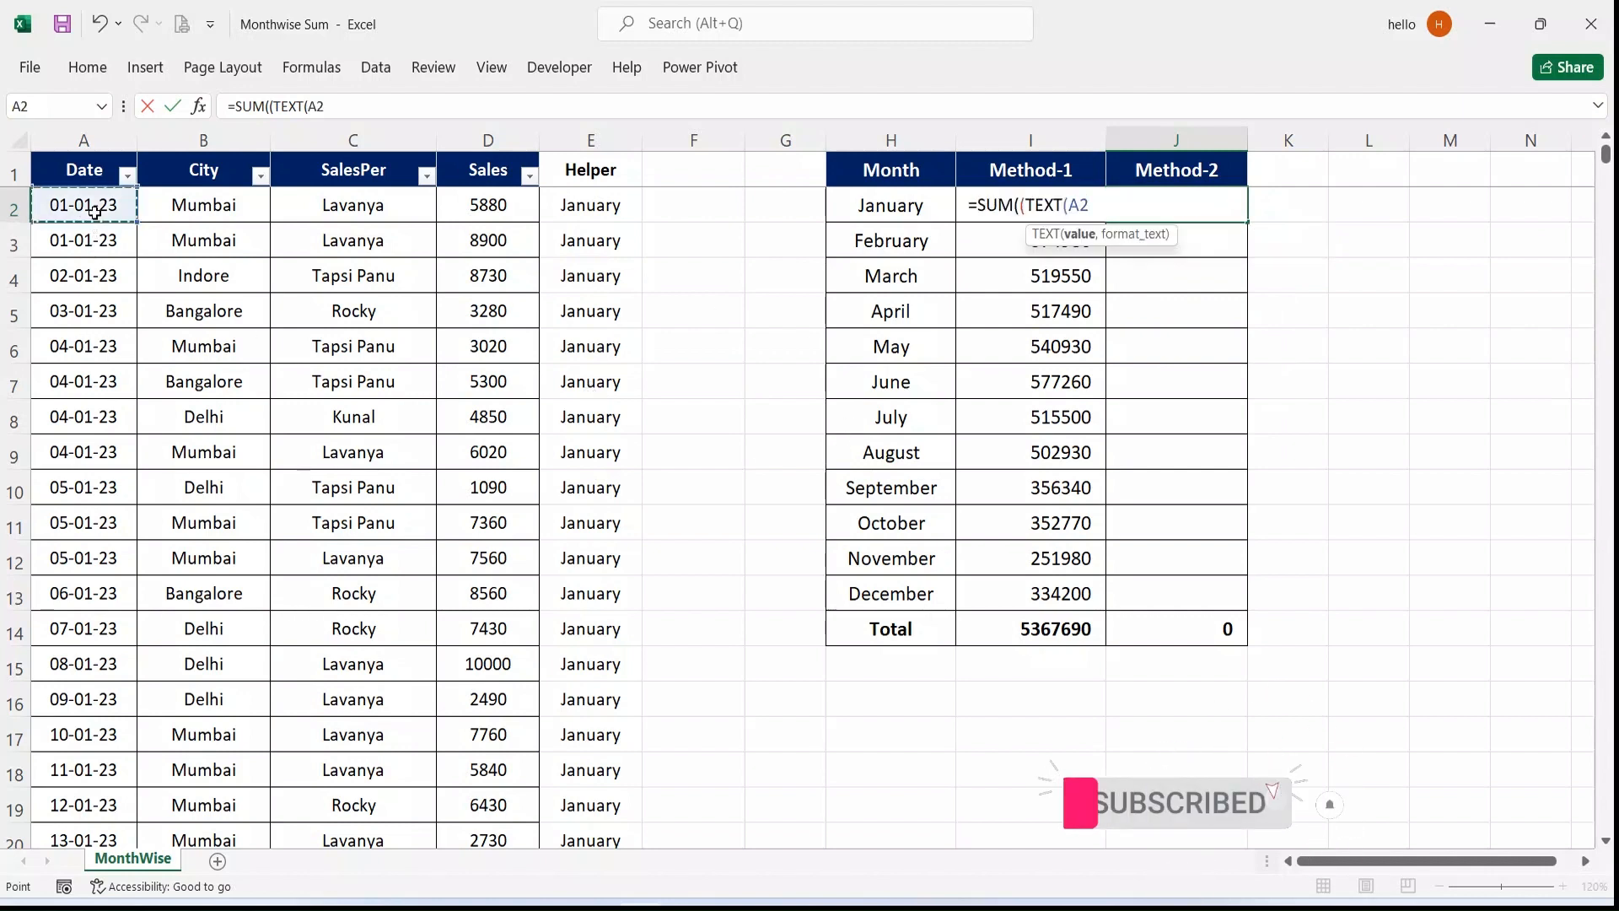
key(ctrl+shift+Down)
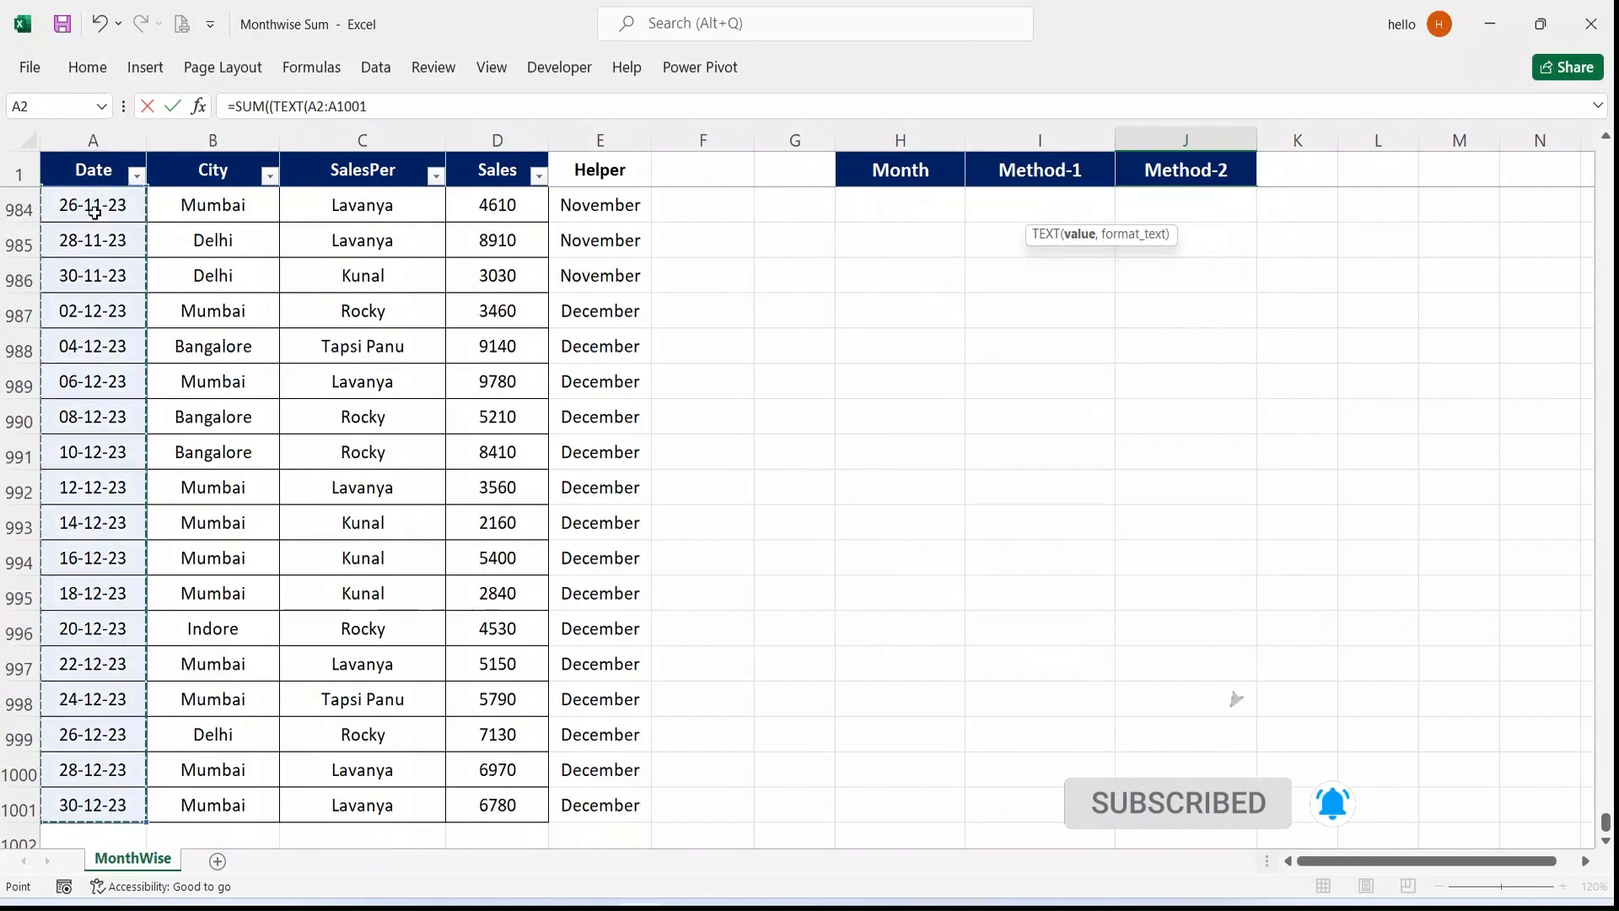
key(F4)
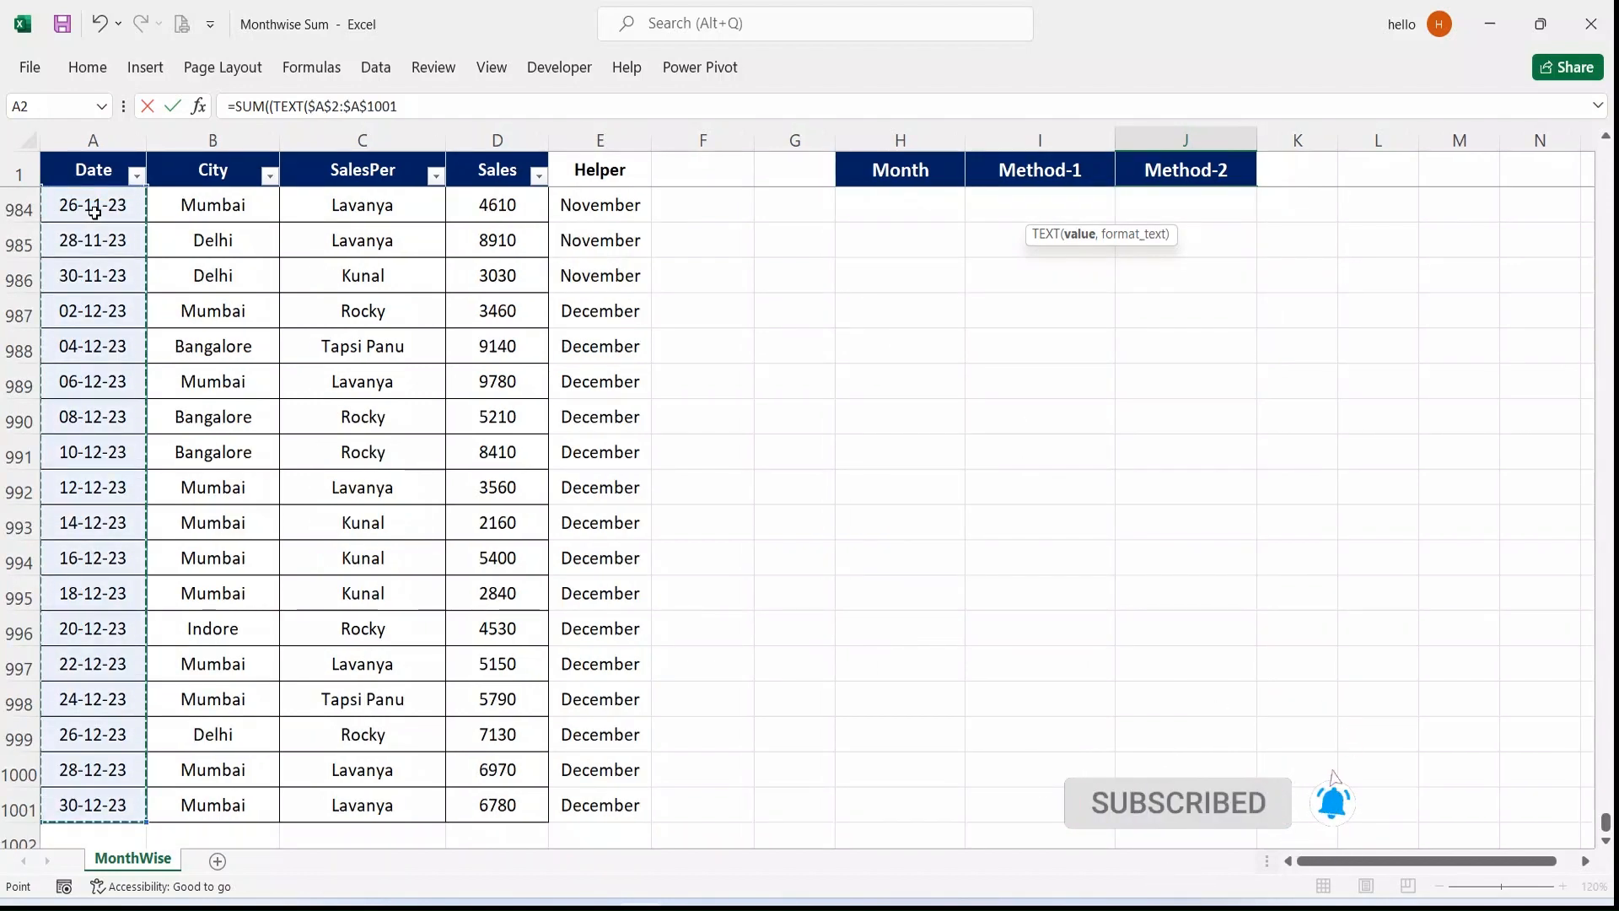
key(ctrl+BackSpace)
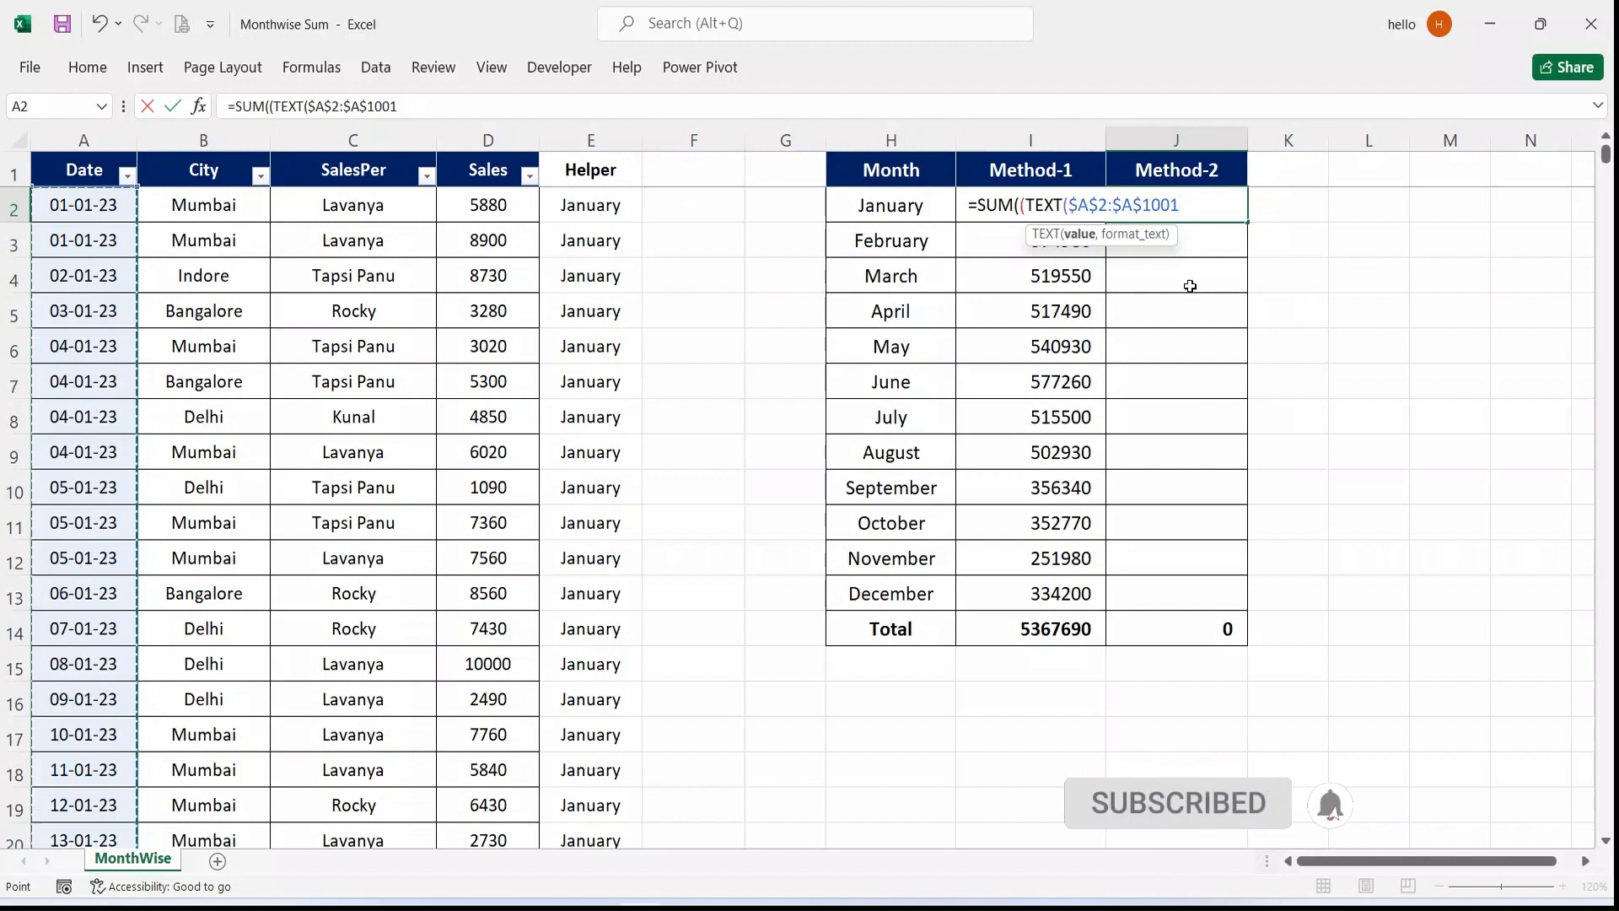
text(,)
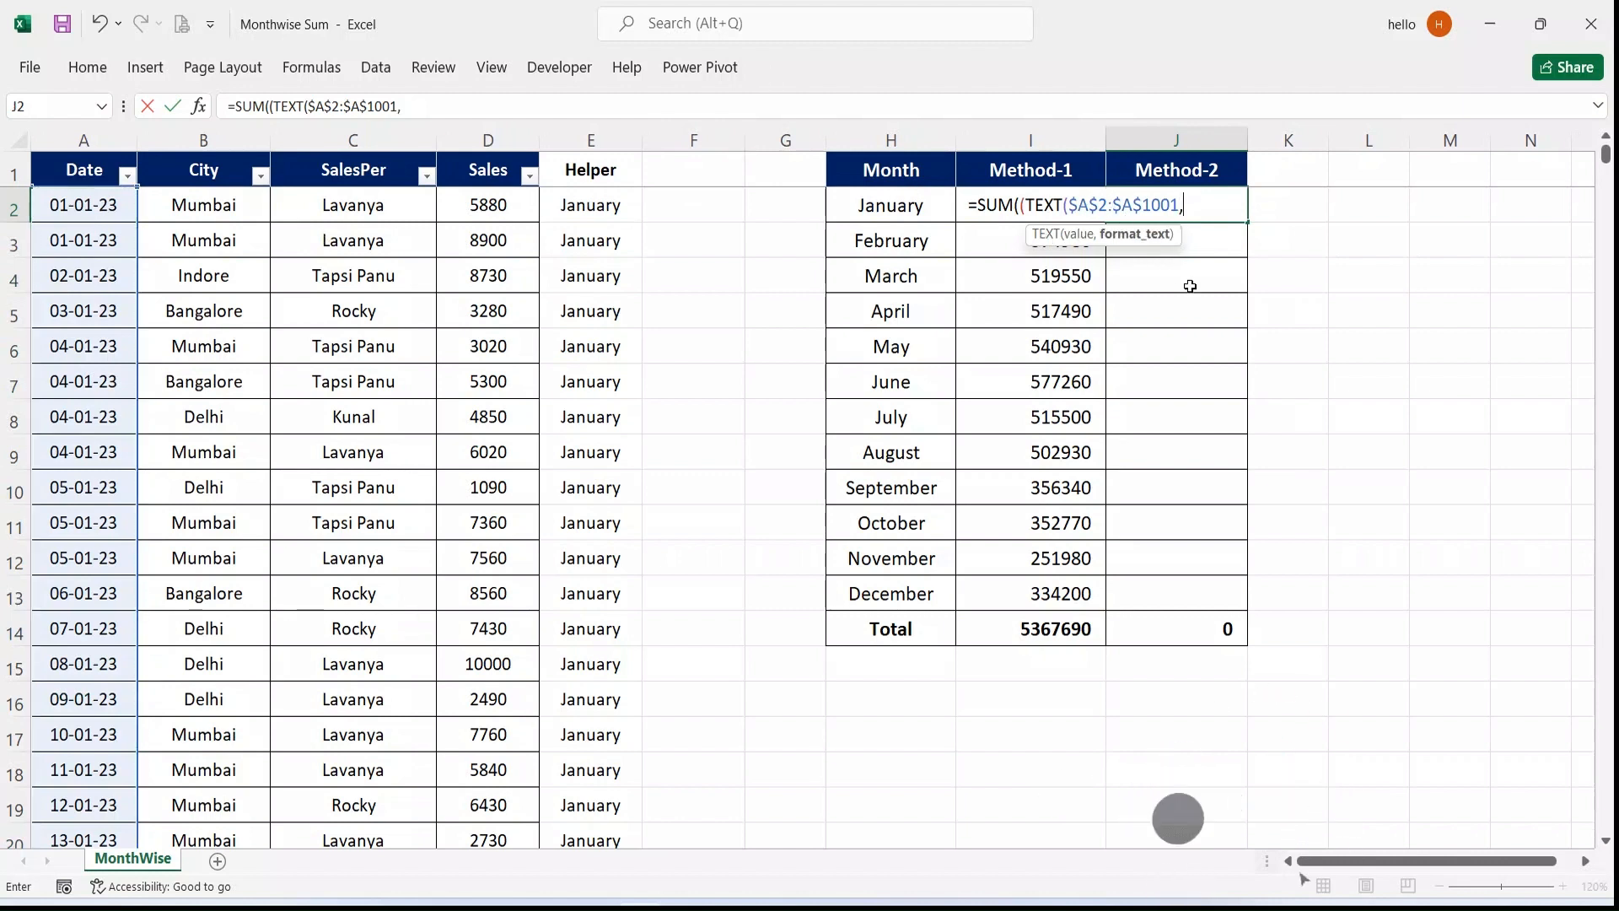
text(")
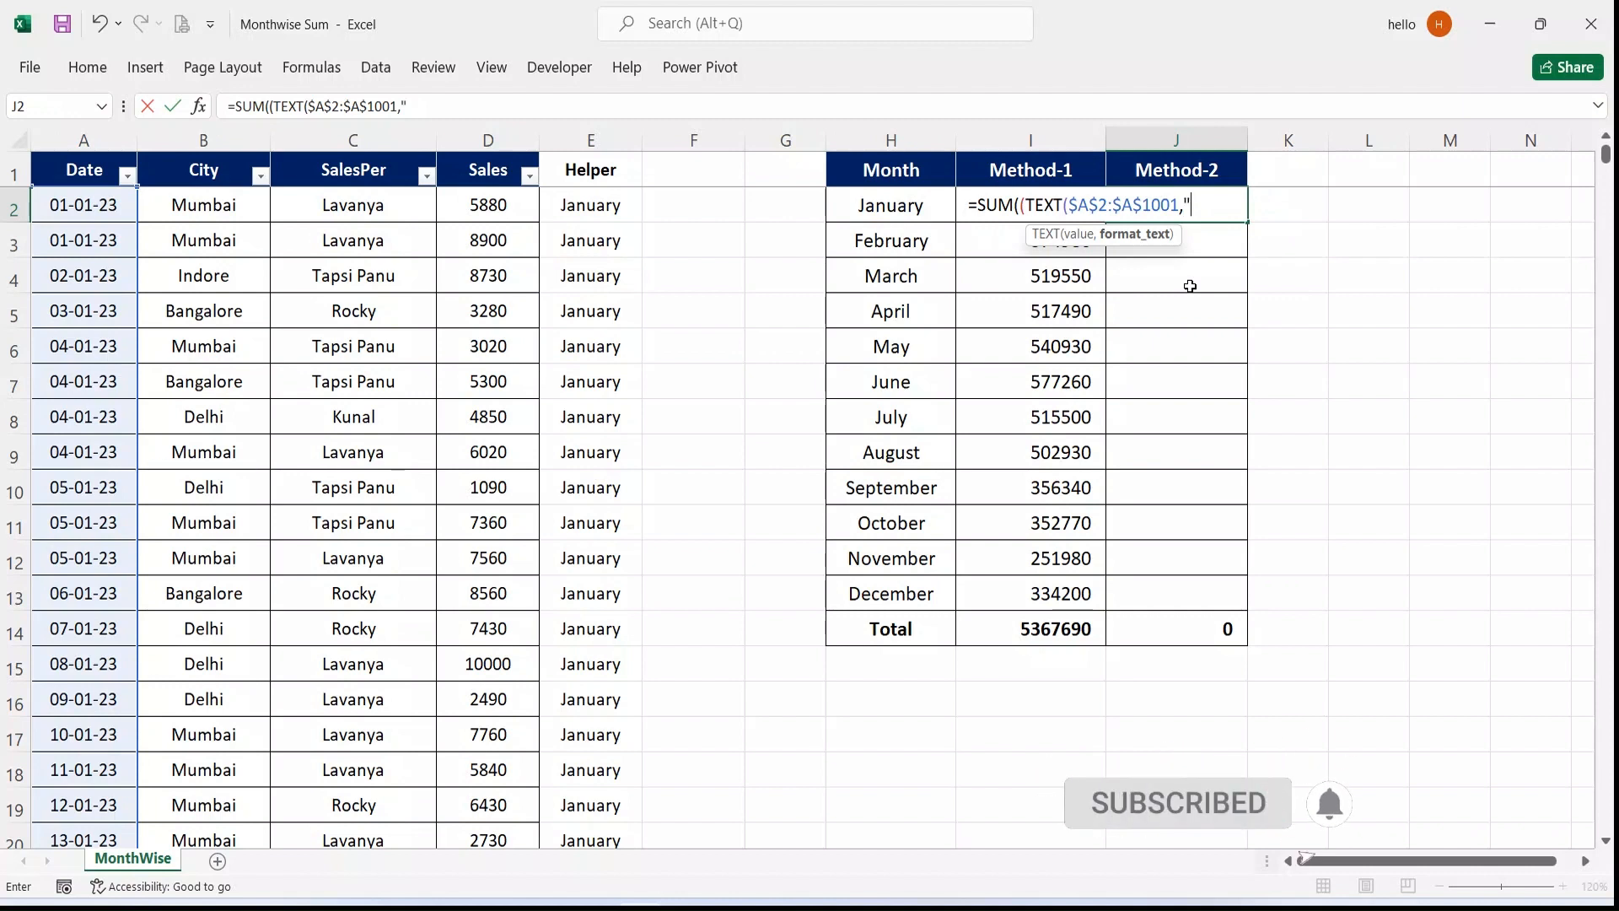
text(mmmm)
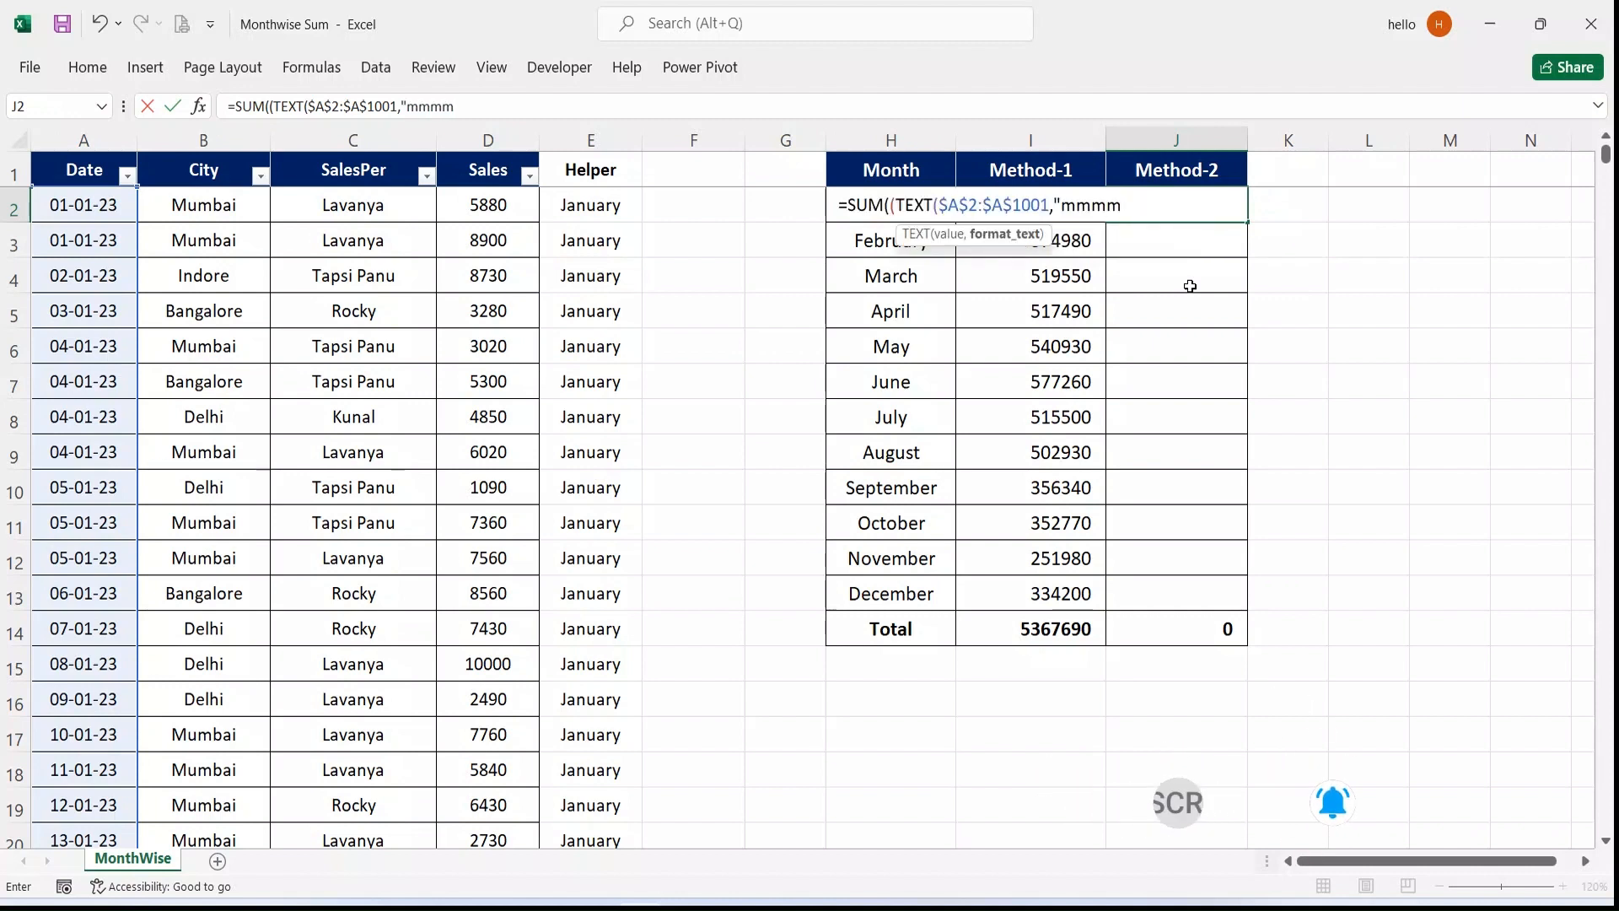
text(")
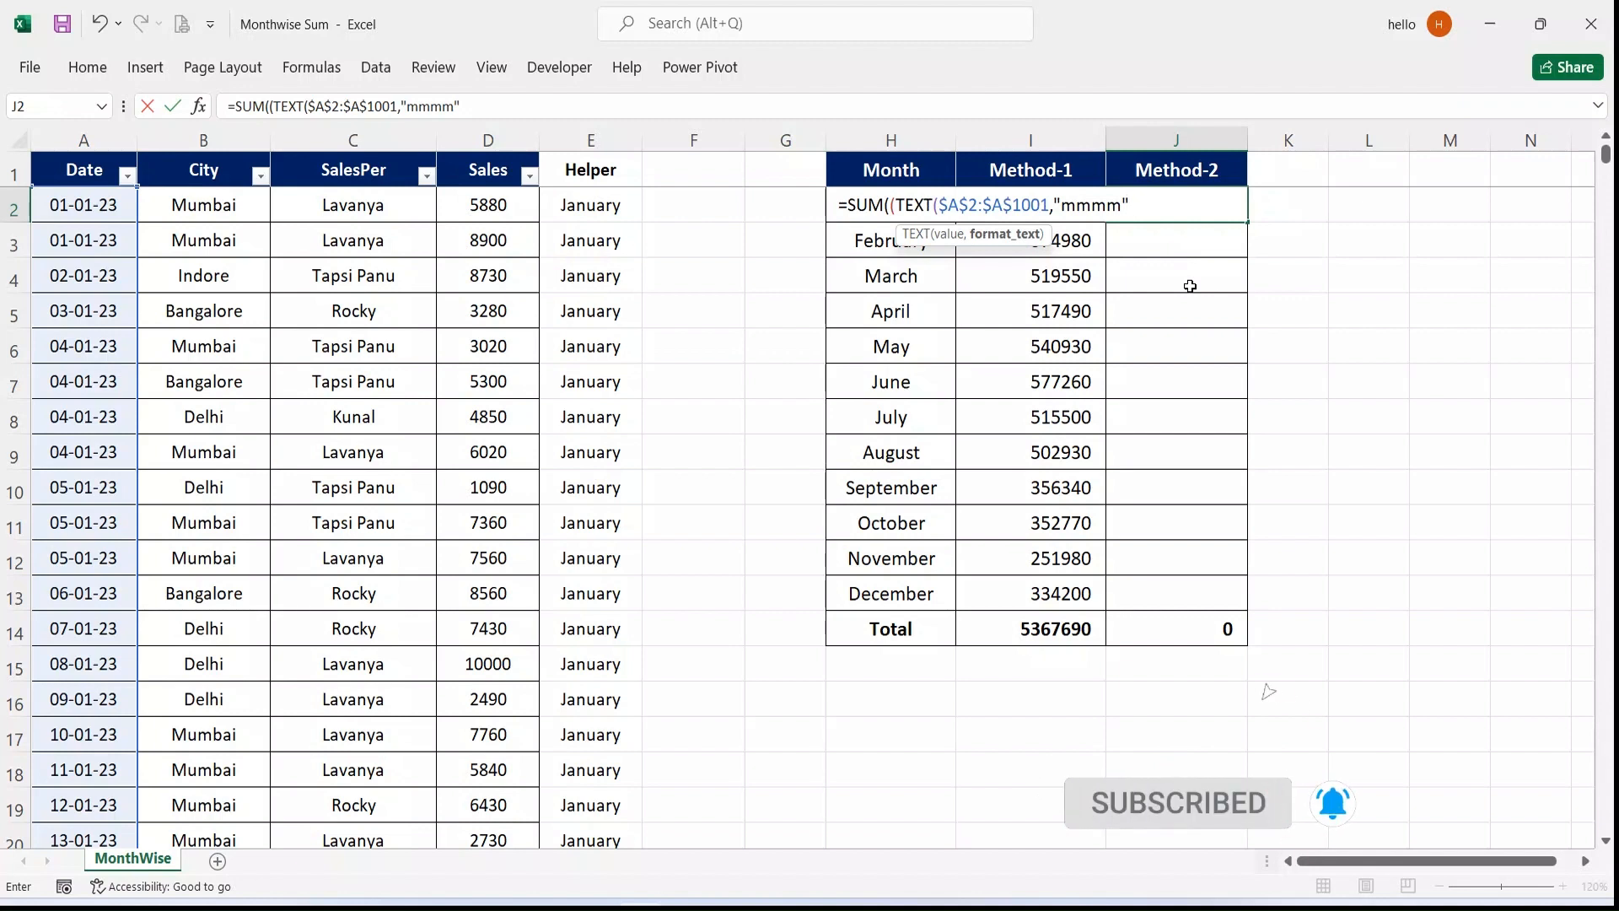
text())
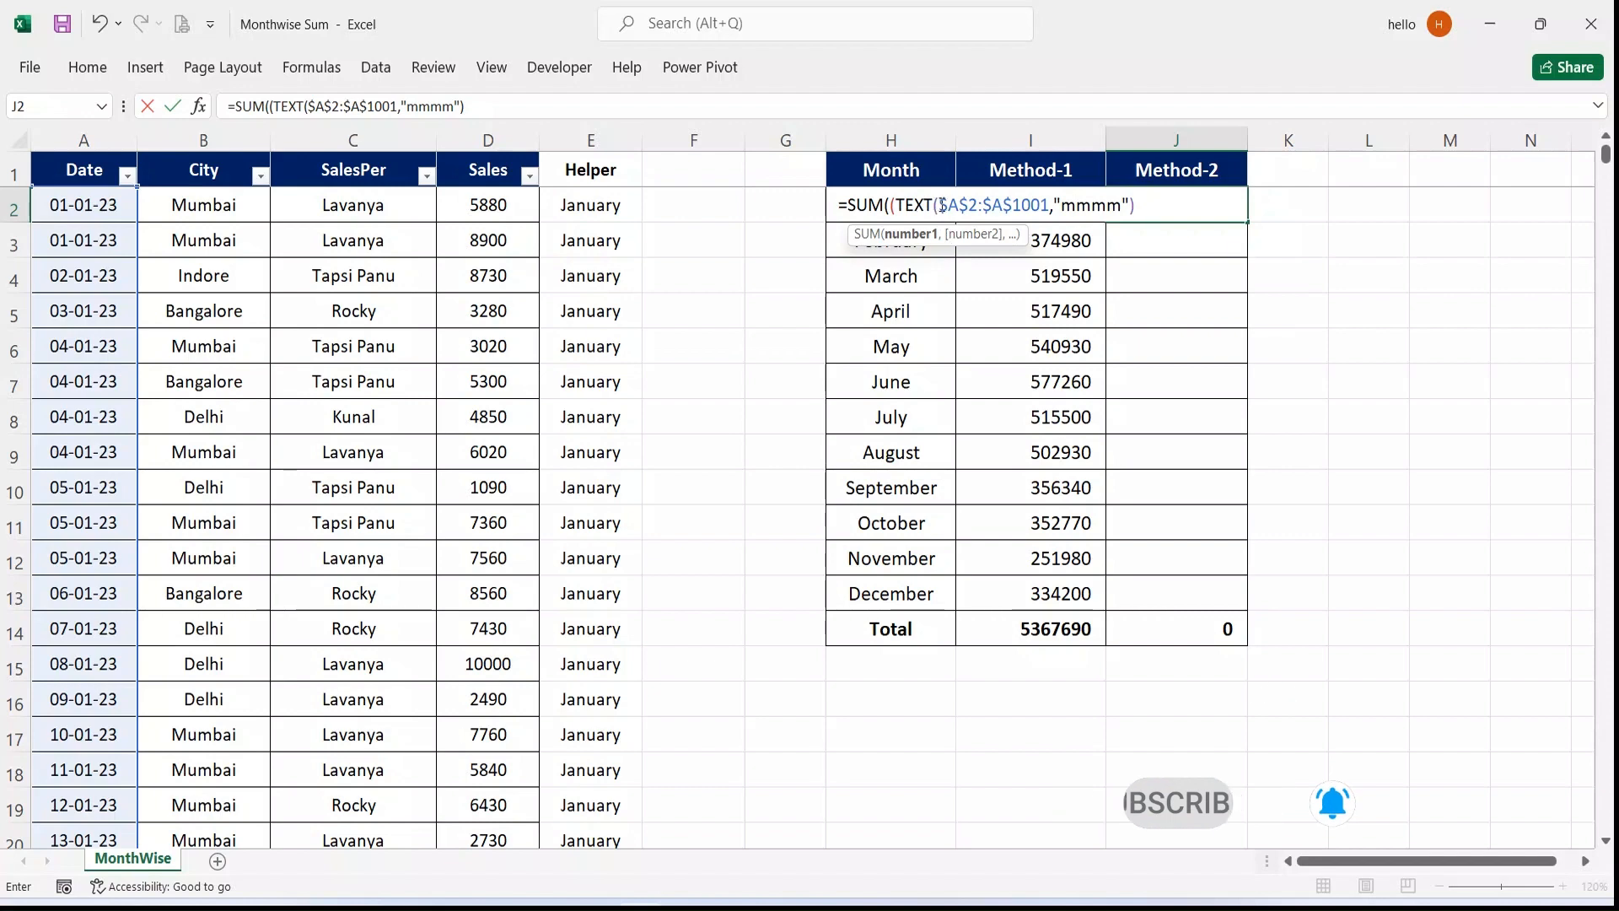
- Evaluate the TEXT($A$2:$A$1001,"mmmm") part in place to inspect its month names, and restore the formula text
drag(938, 205, 1129, 206)
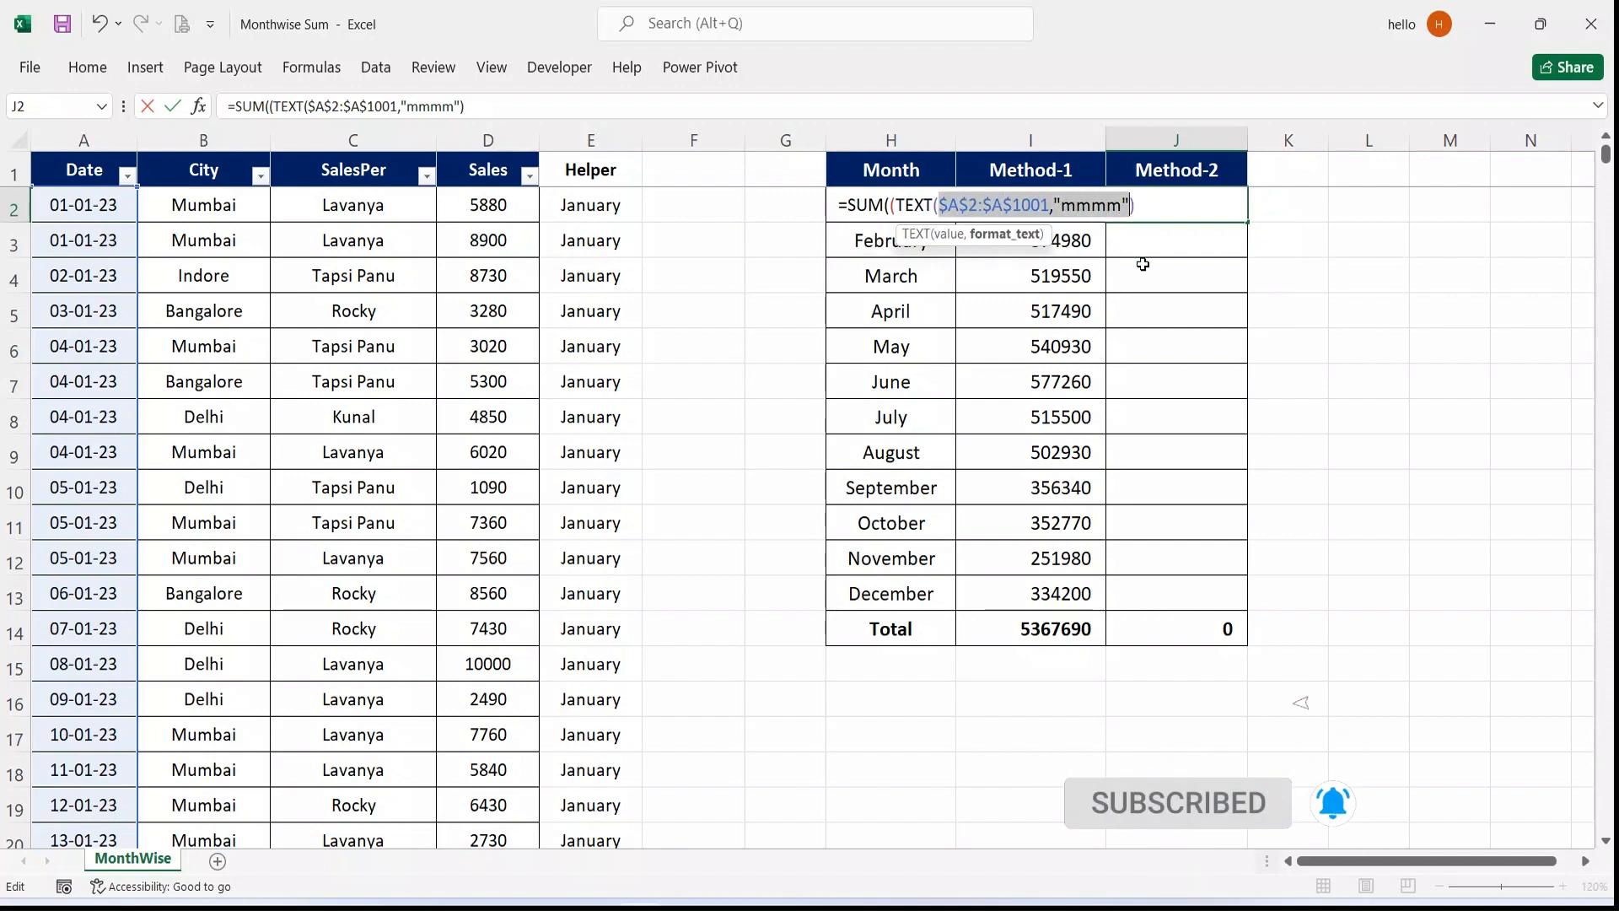
key(F9)
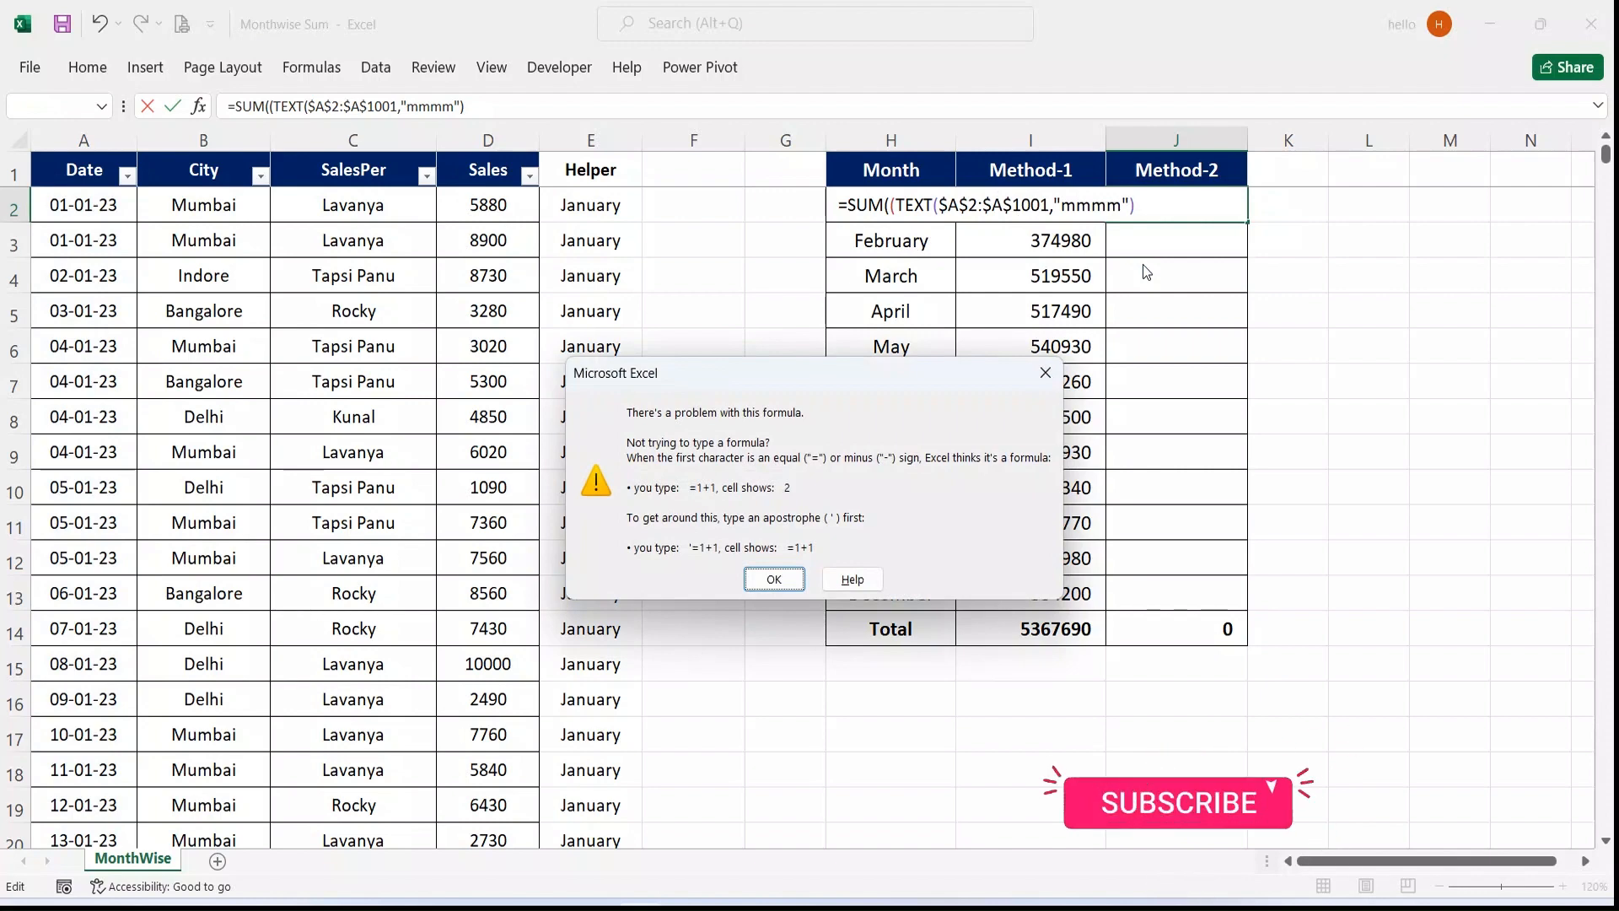
click(771, 582)
drag(895, 205, 1135, 205)
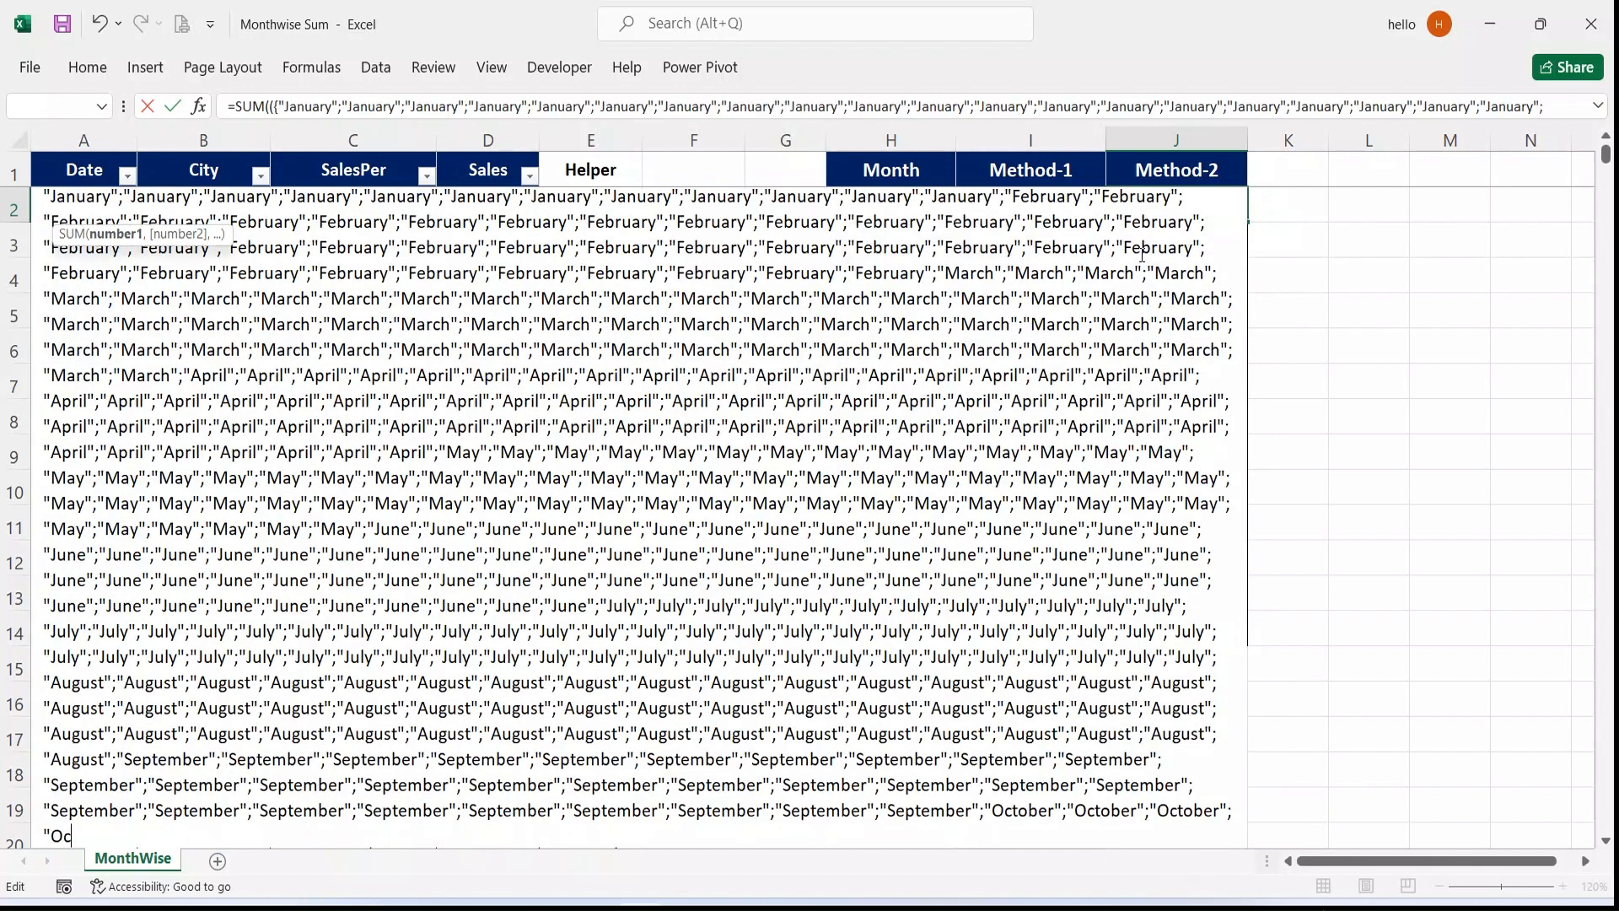
key(F9)
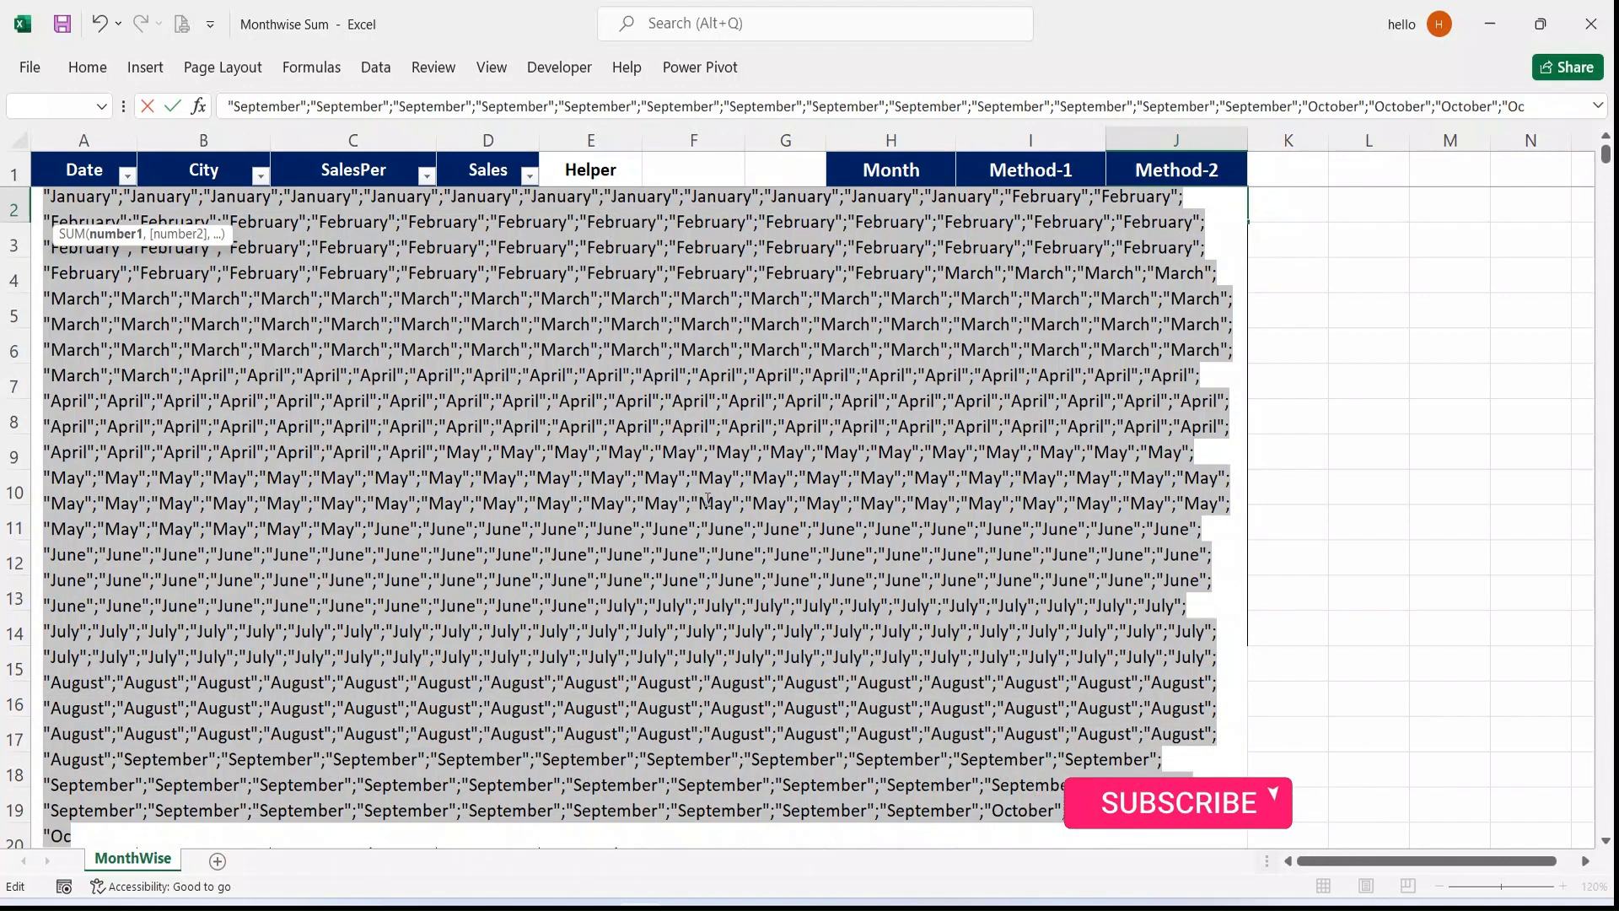
key(ctrl+z)
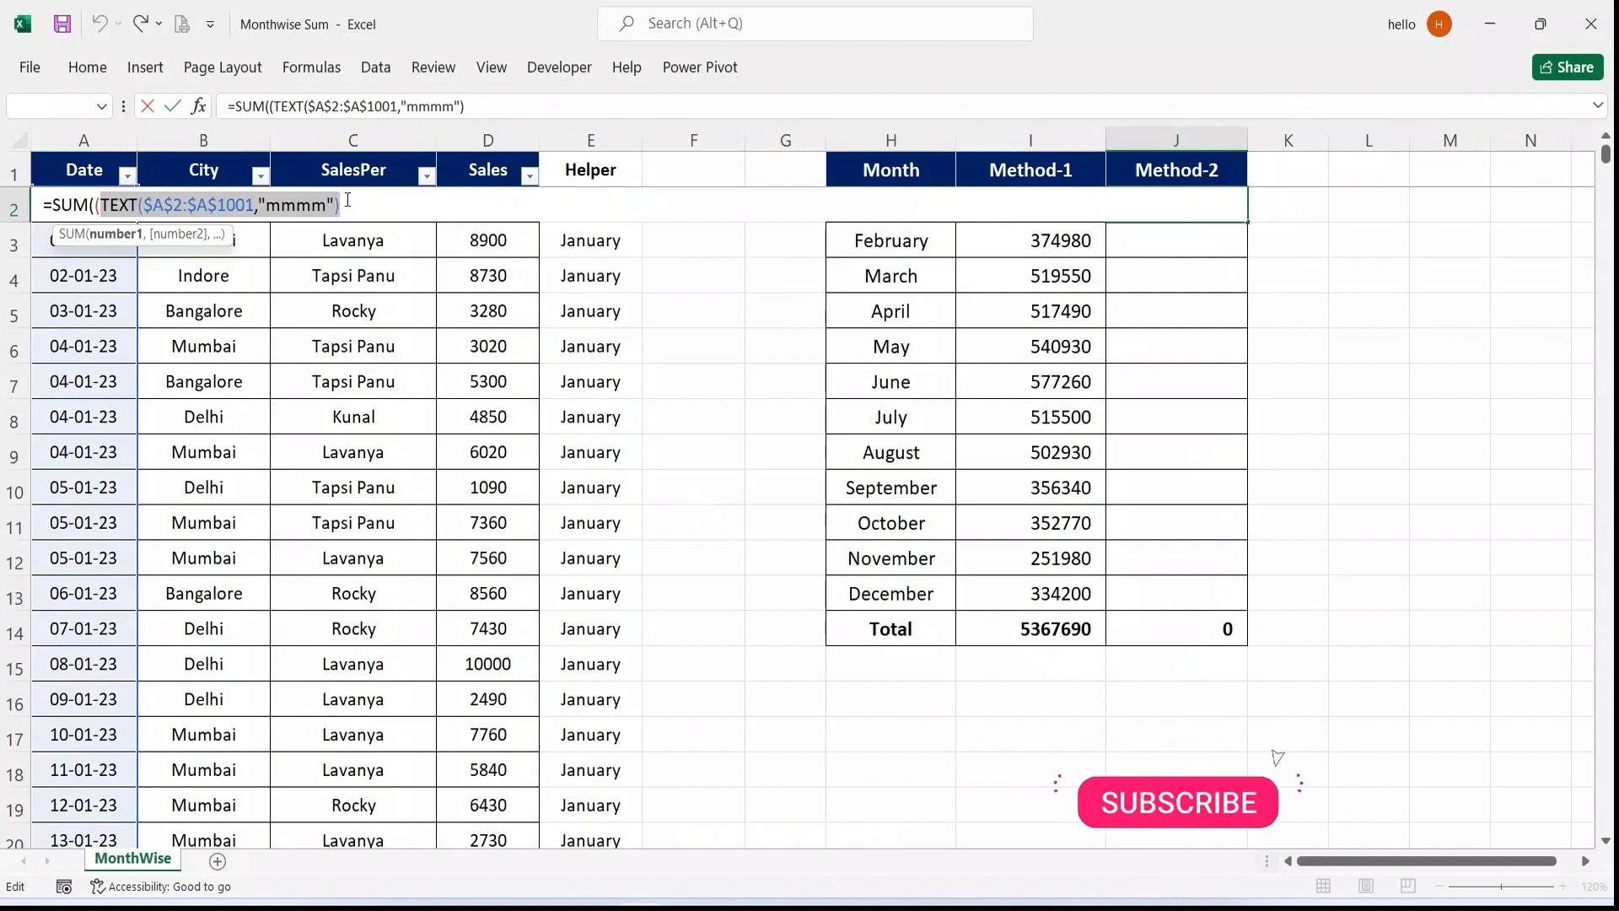
- Compare the TEXT result with the January cell H2 and close the inner bracket of the J2 formula
click(473, 107)
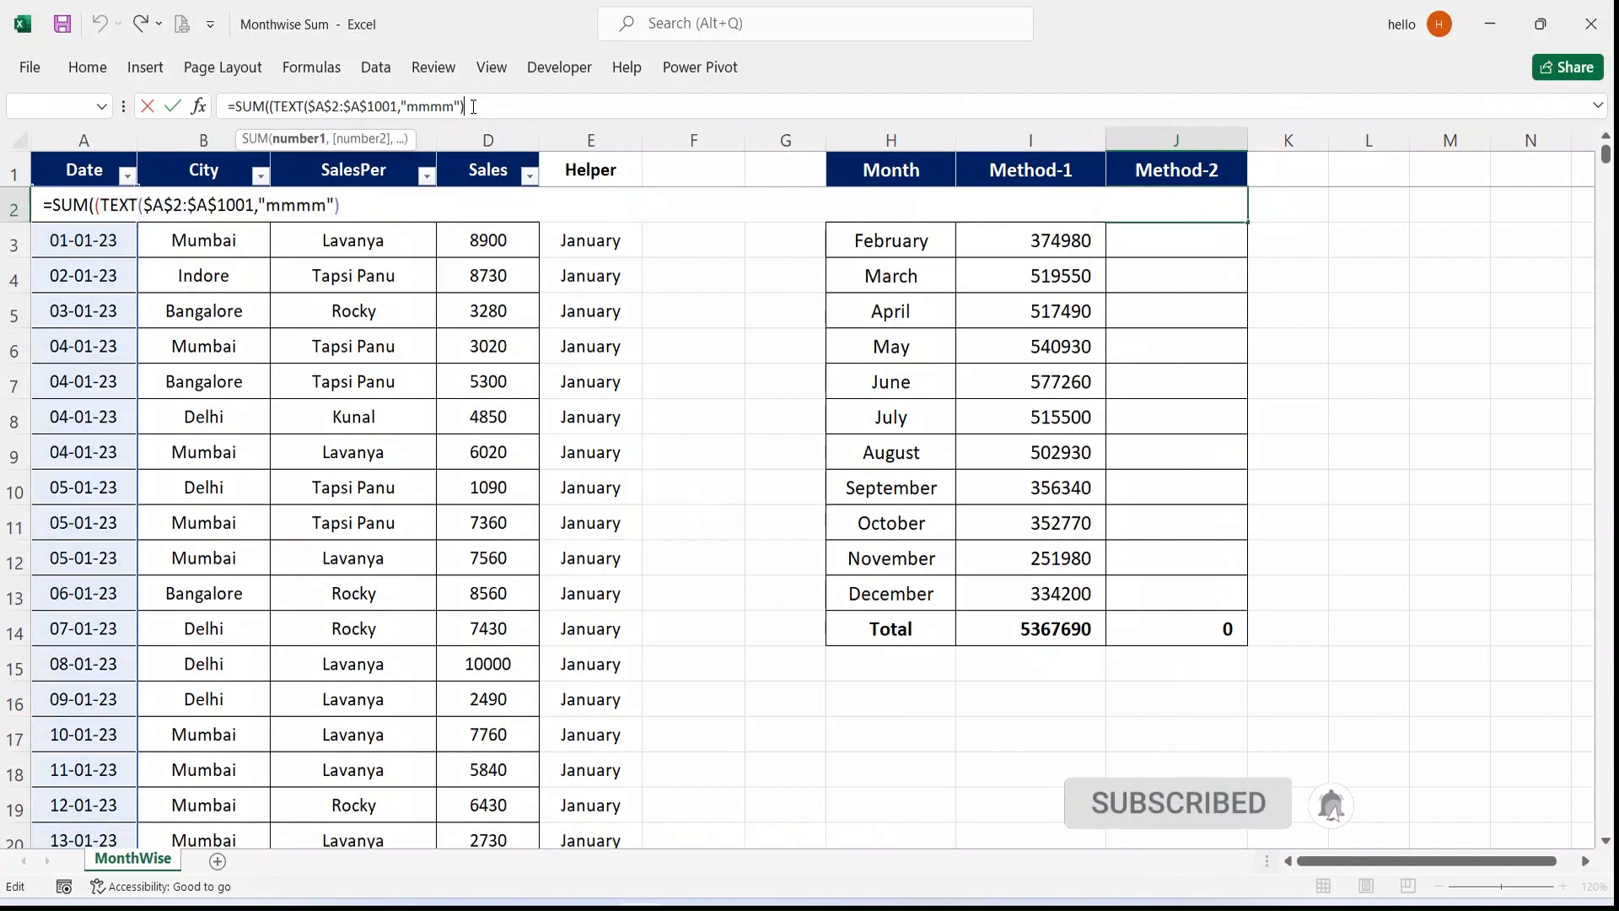
text(=)
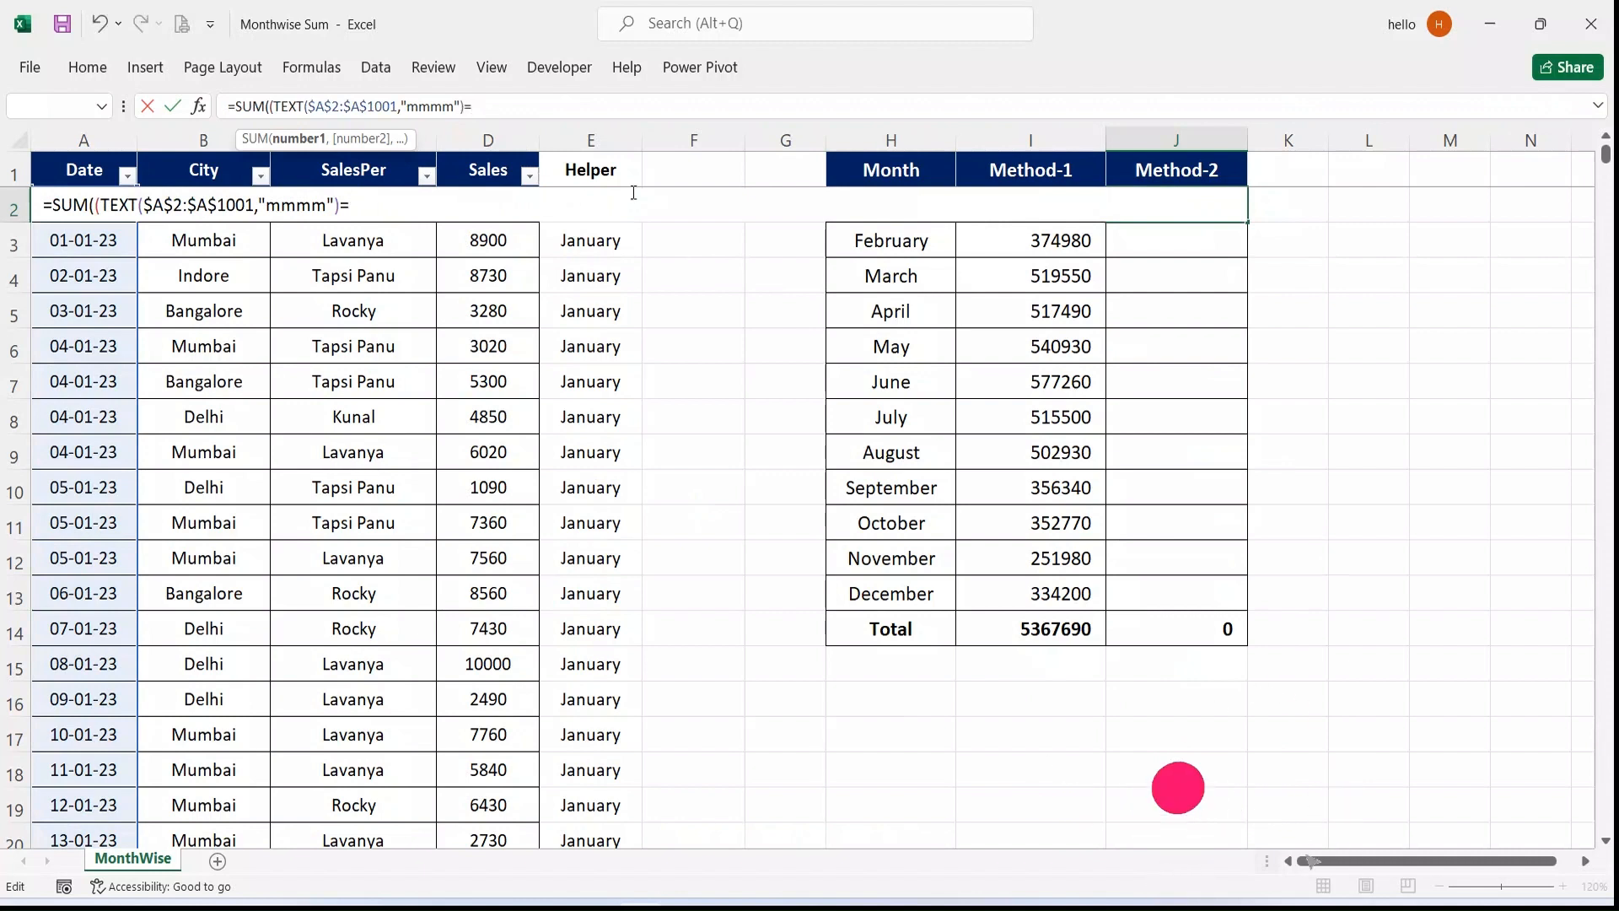
click(893, 160)
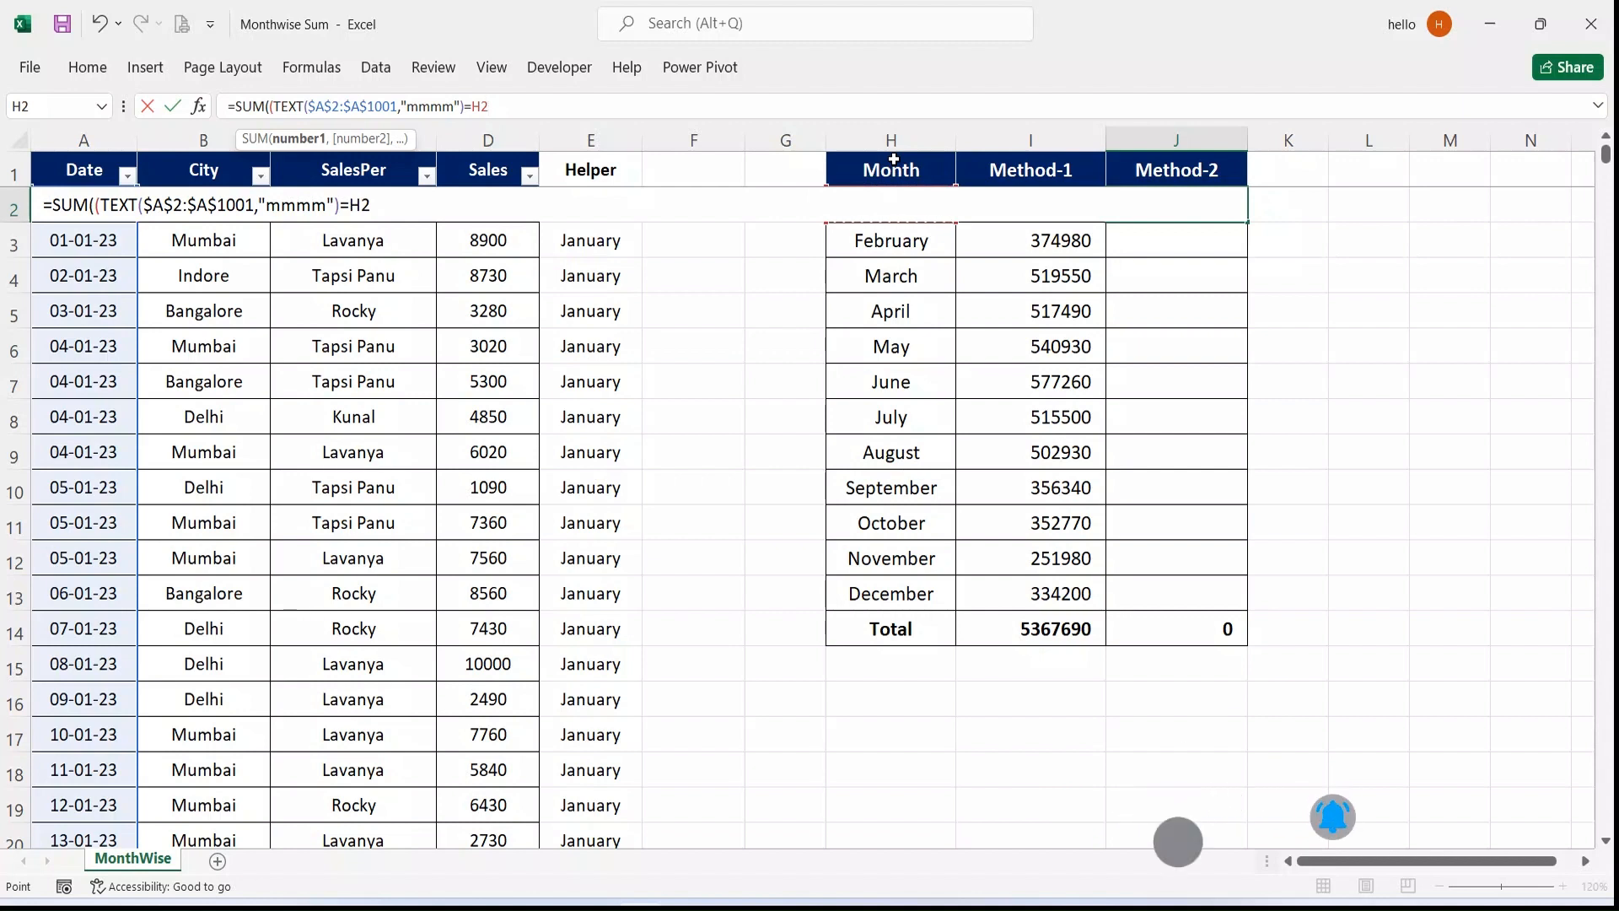
text())
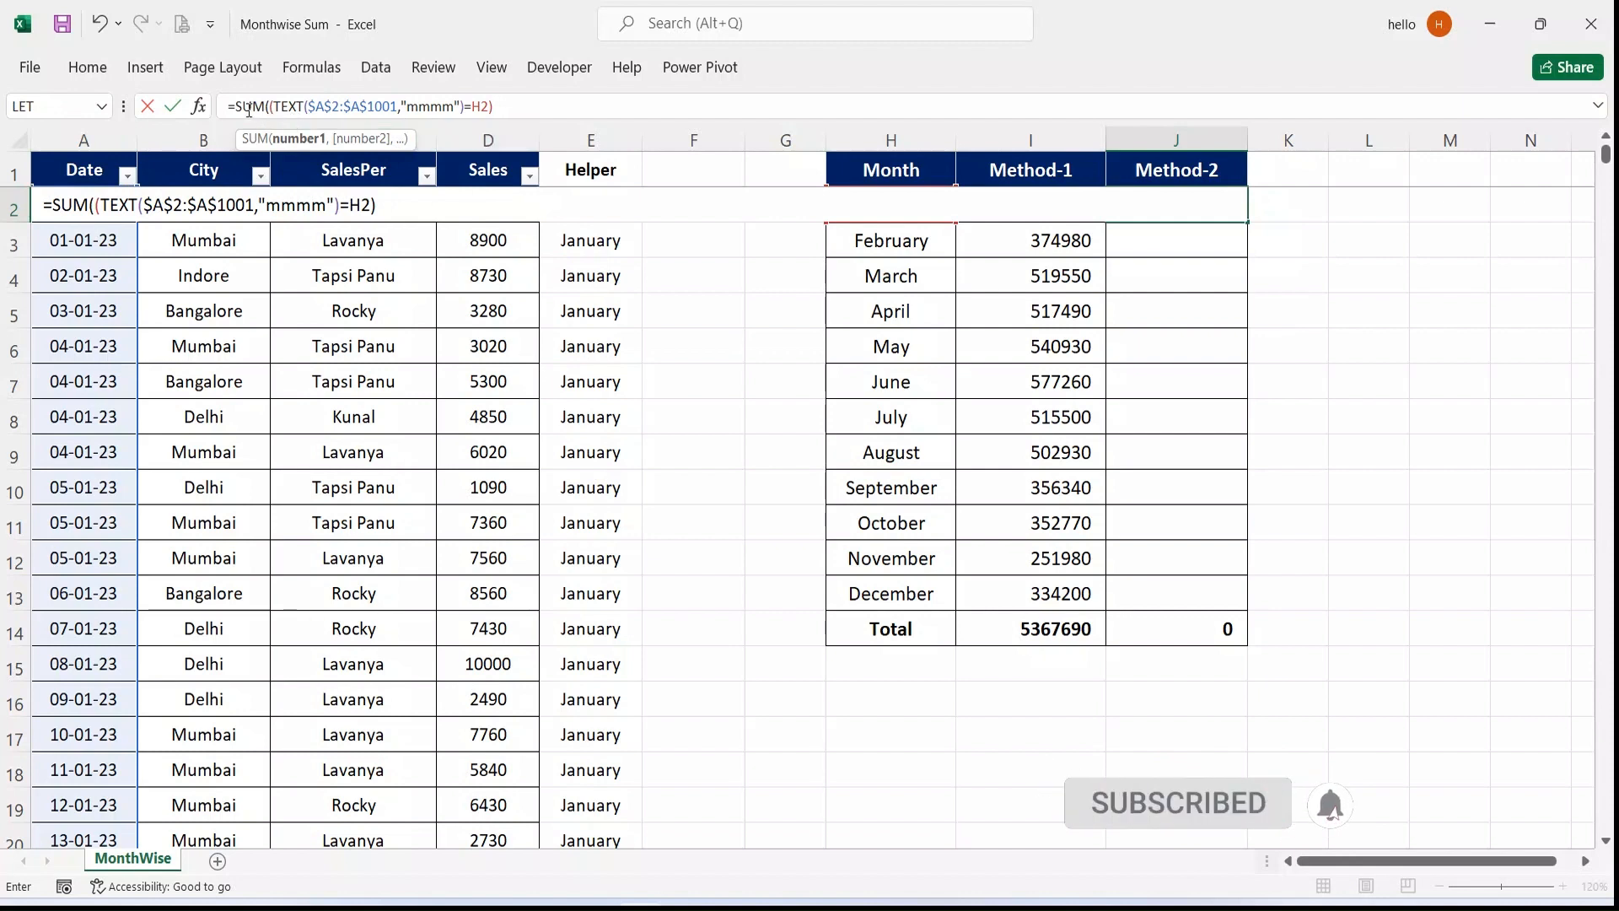
- Store the unfinished J2 formula as text with a leading space, and remove the space to resume editing at its end
key(Return)
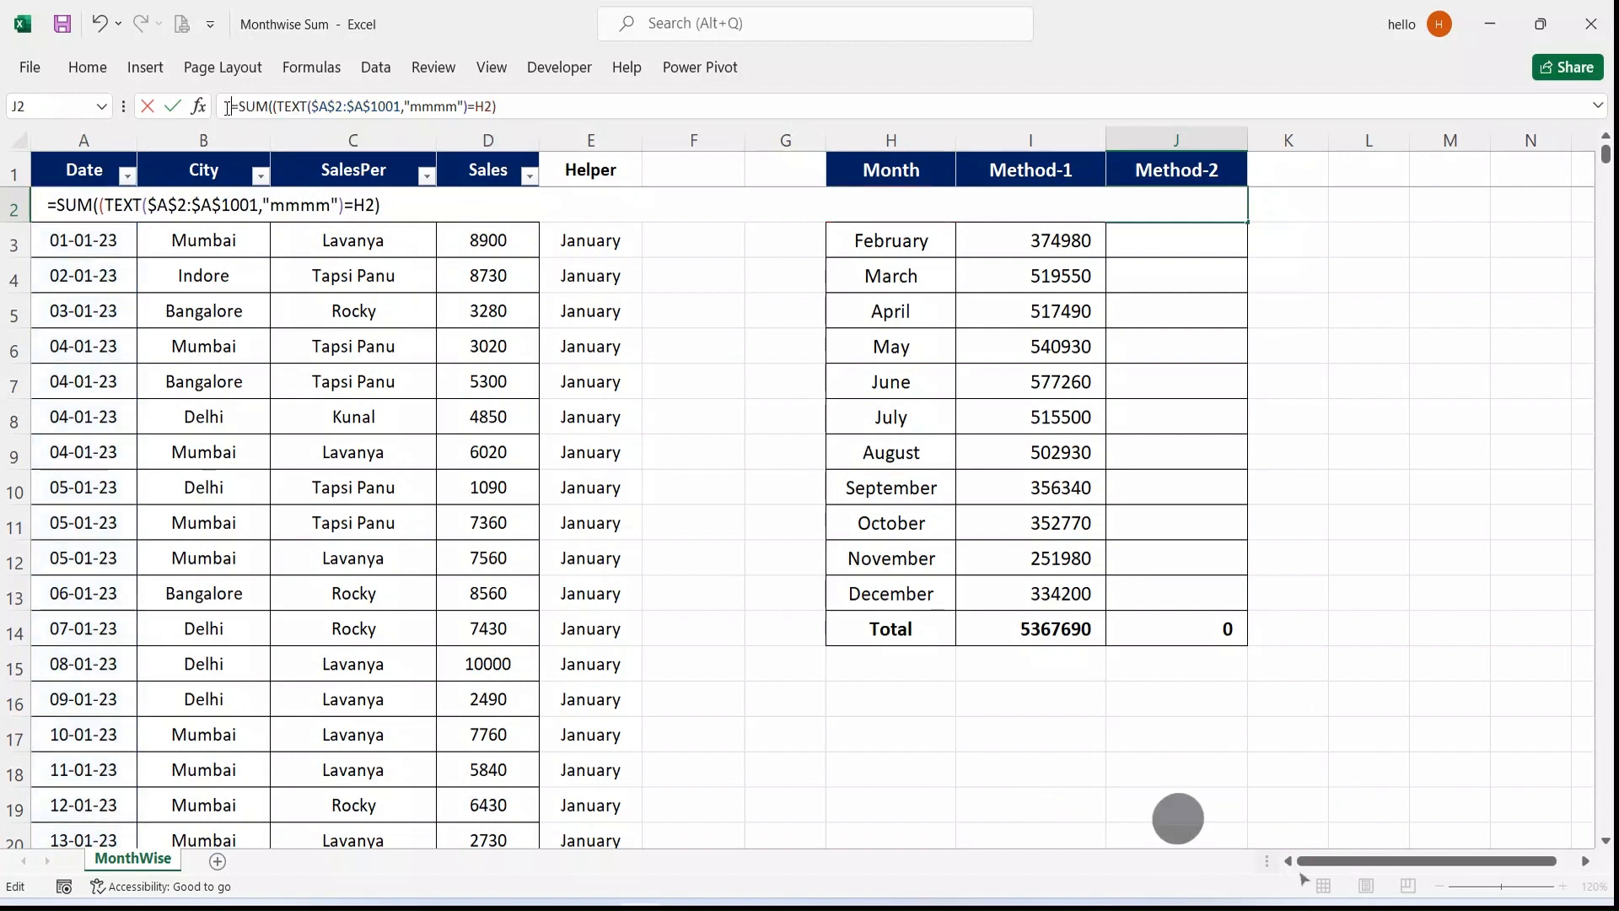
key(Up)
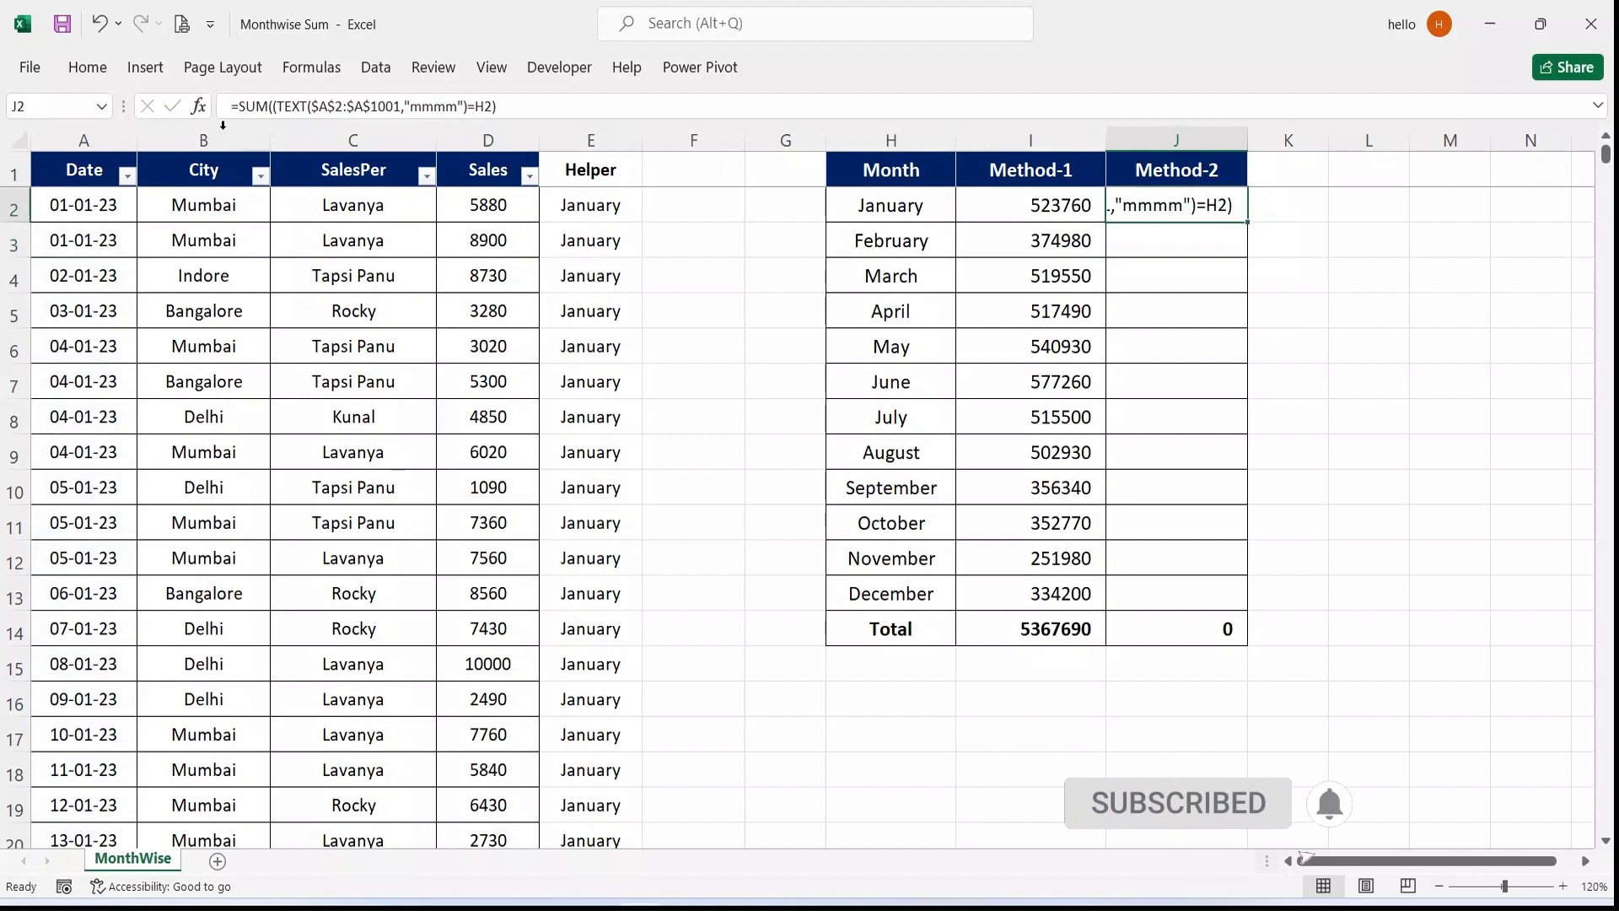
click(230, 106)
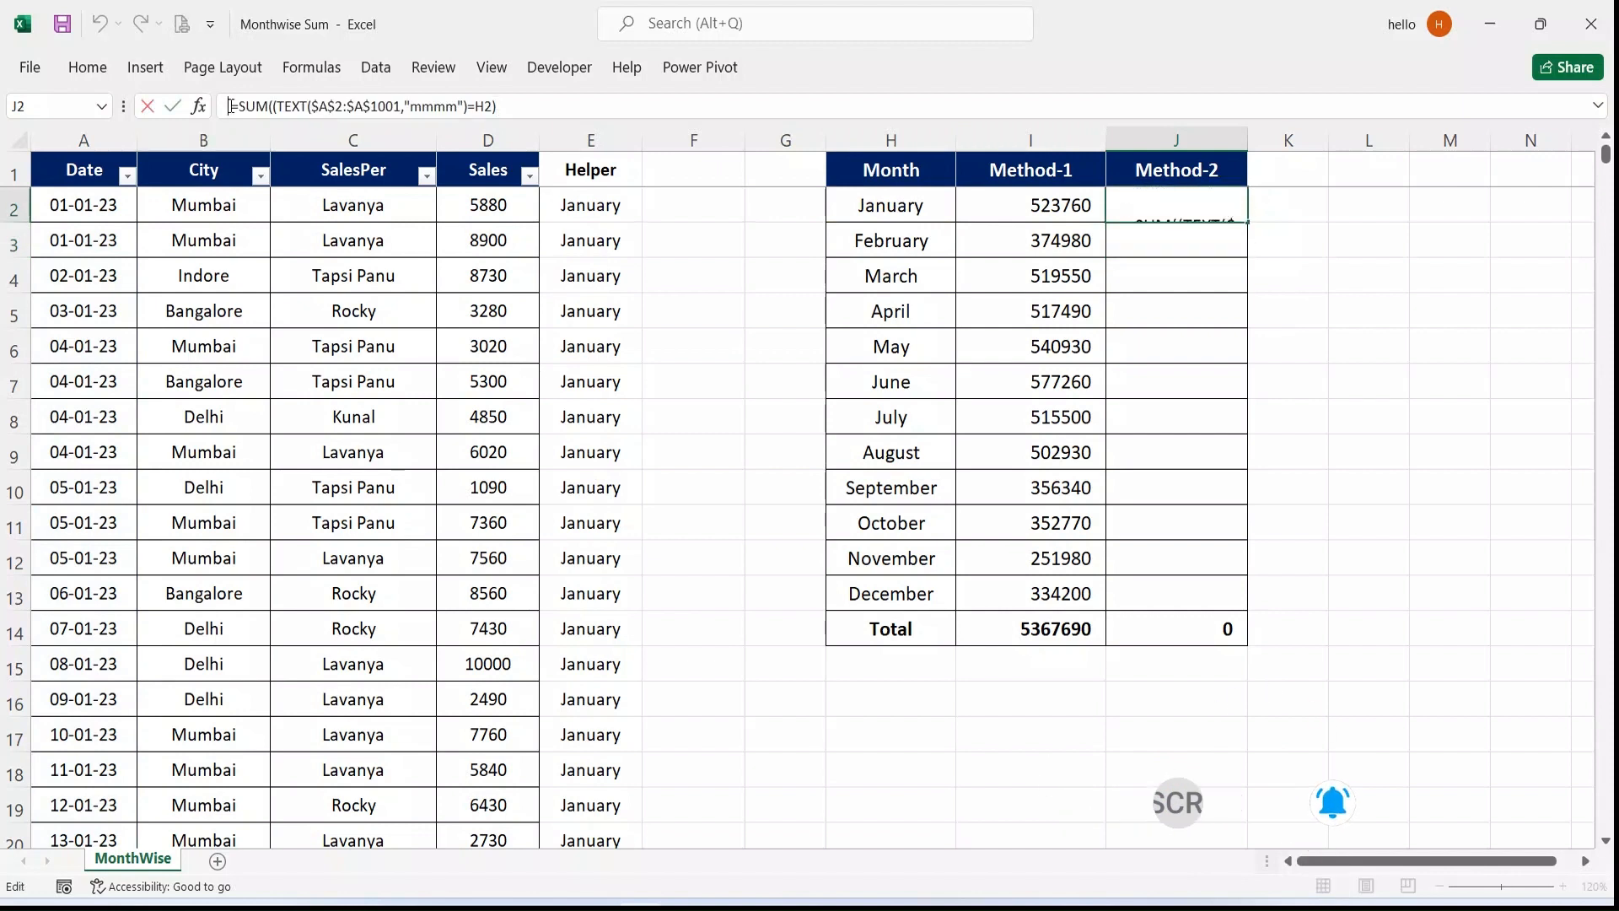
key(BackSpace)
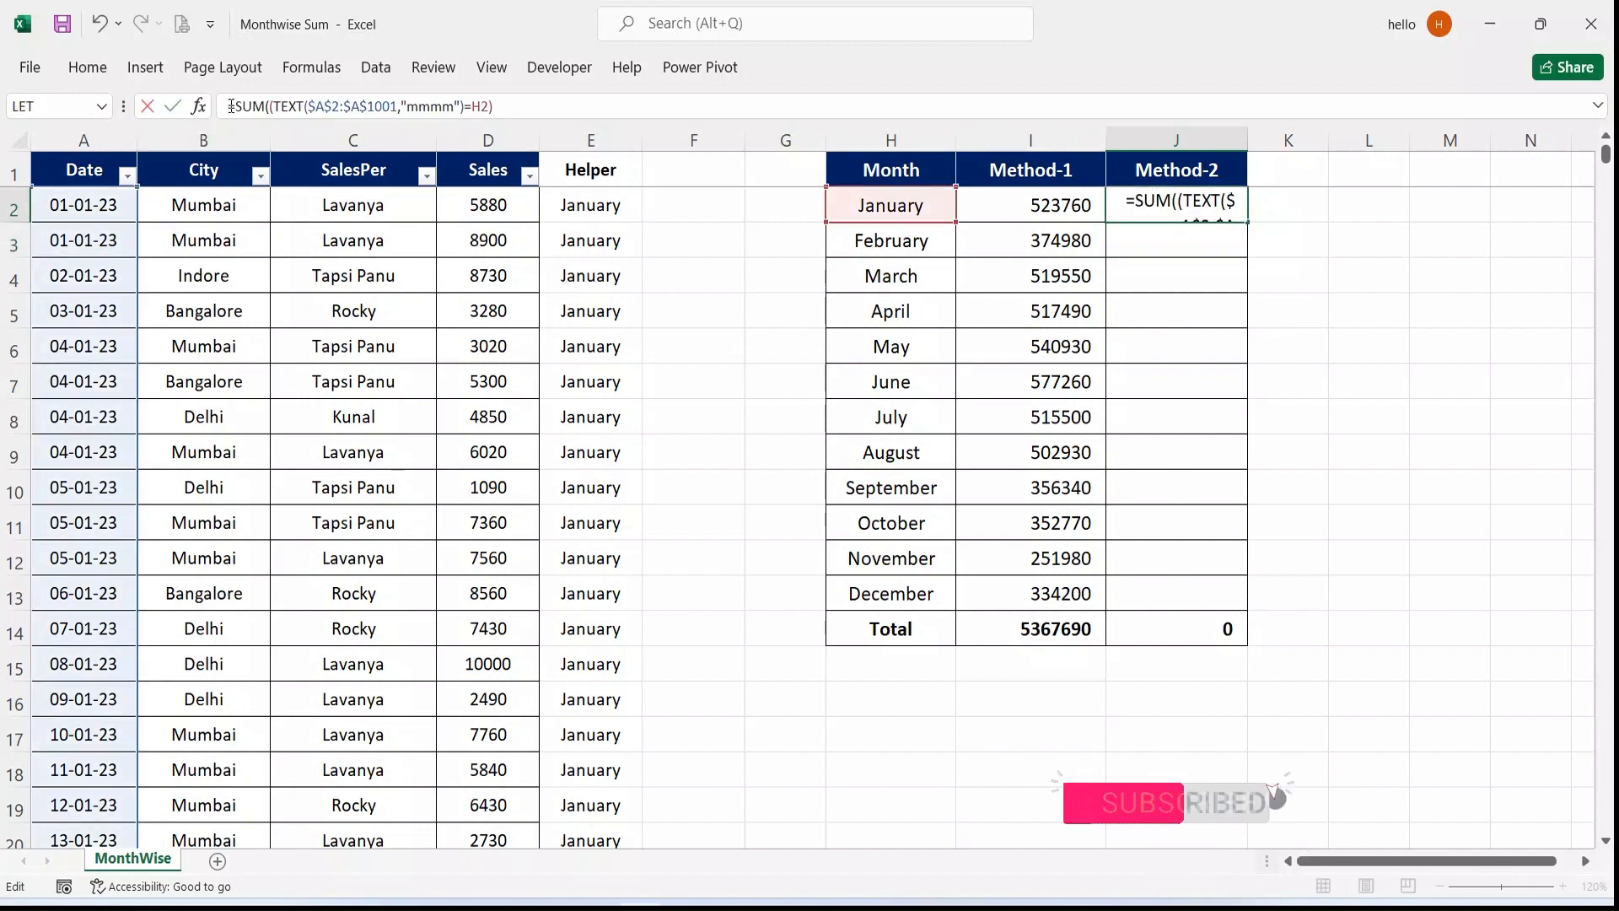
click(1173, 200)
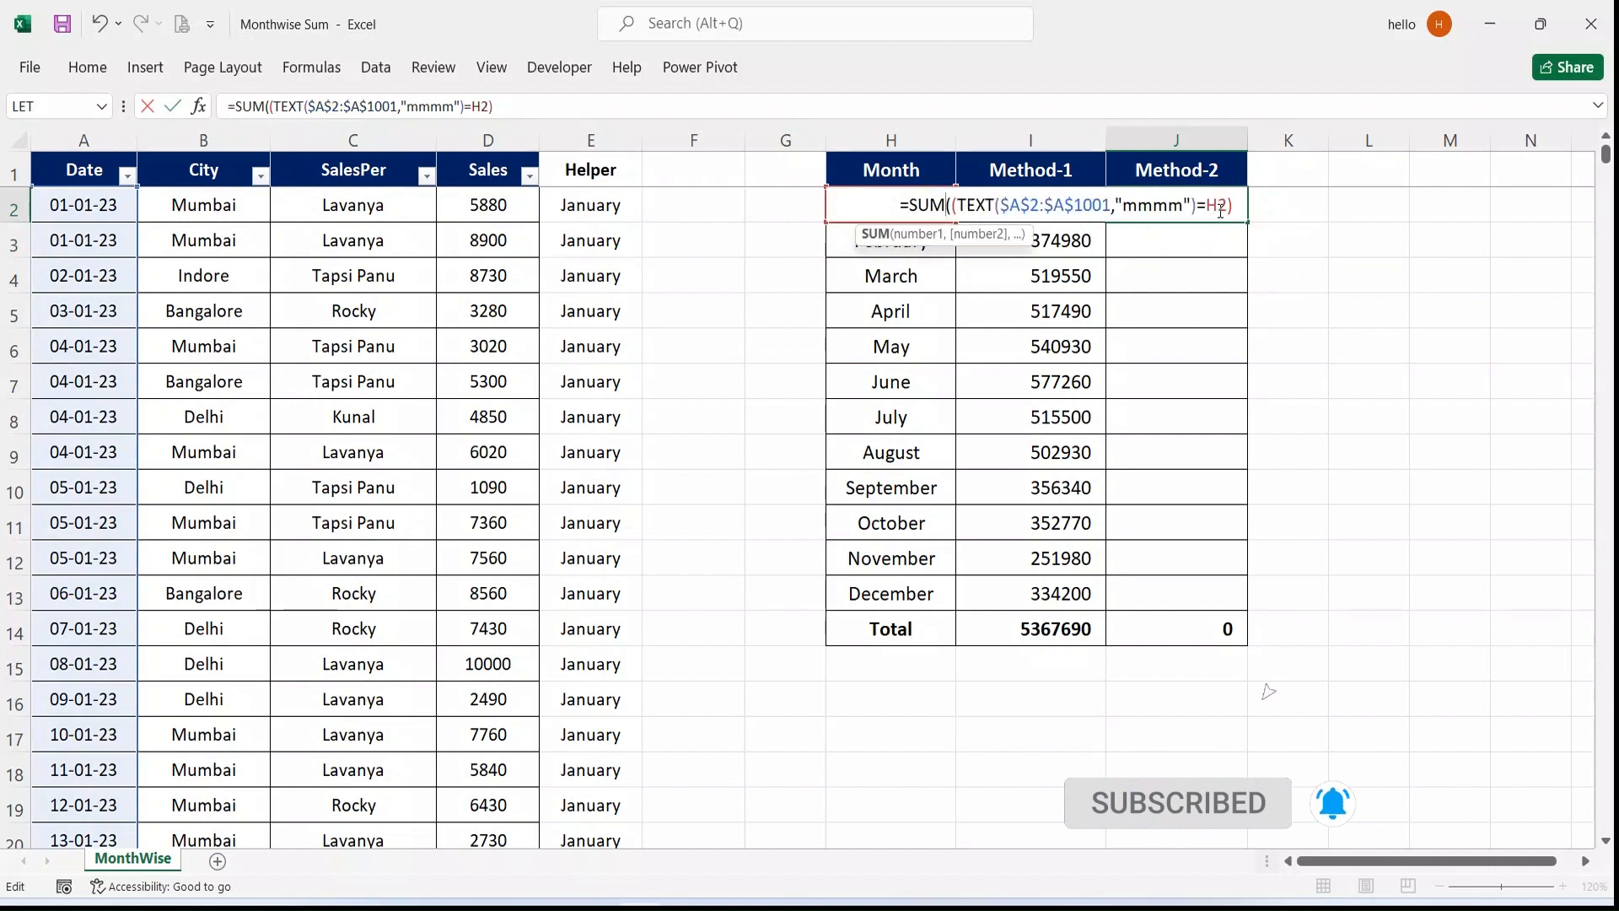
click(1232, 209)
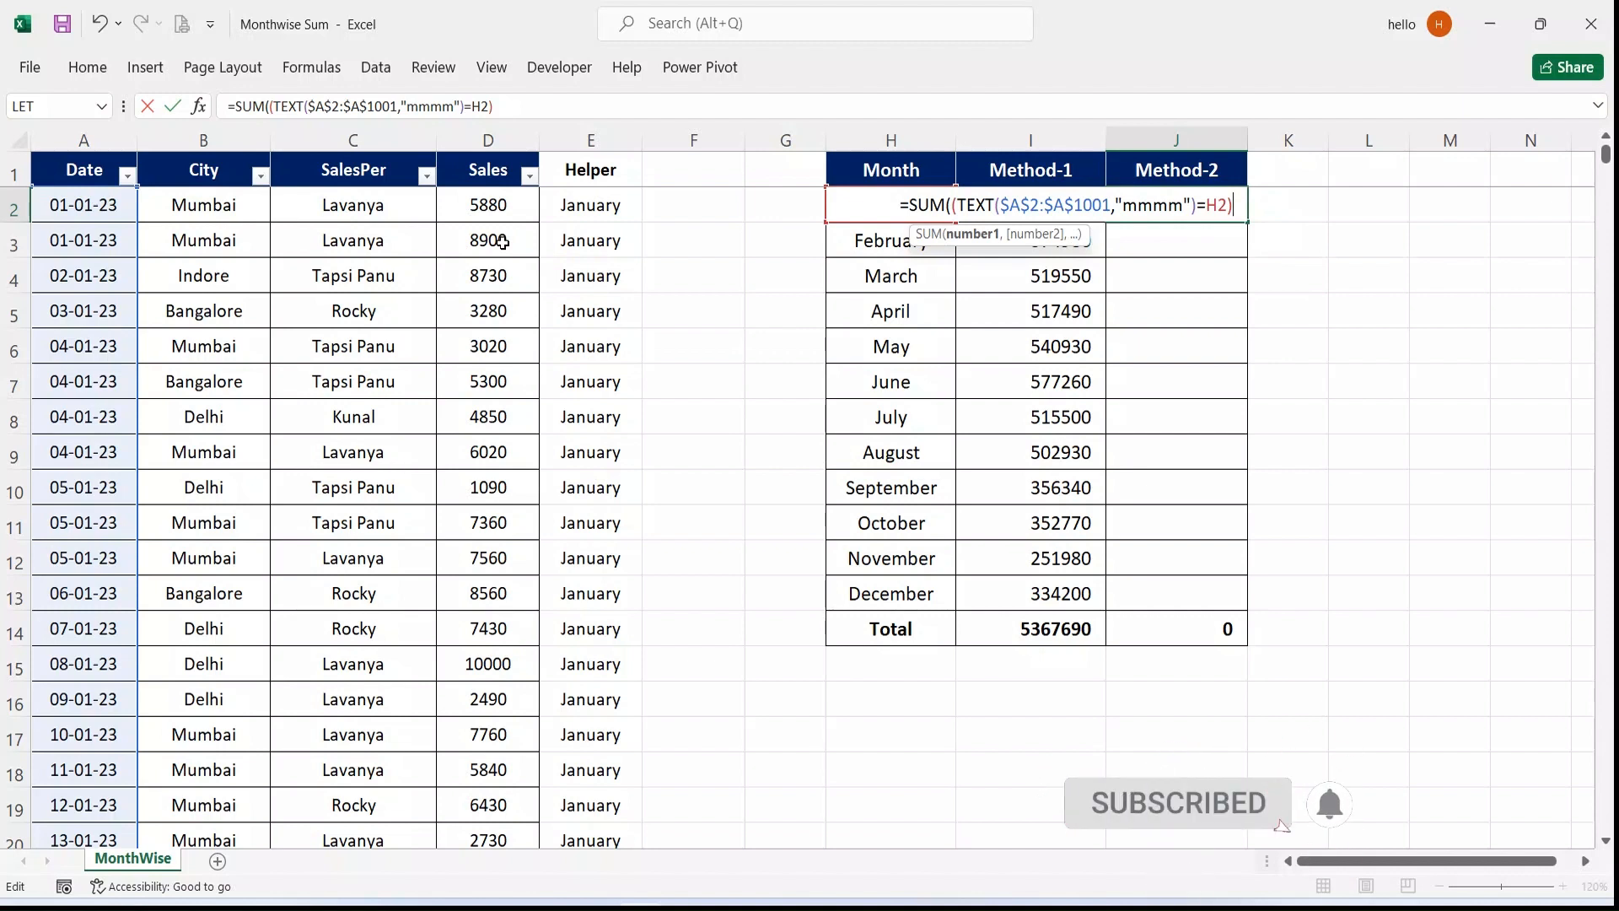
- Multiply the month comparison by the absolute Sales range ($D$2:$D$1001), close the SUM, and enter the formula in J2
text(*)
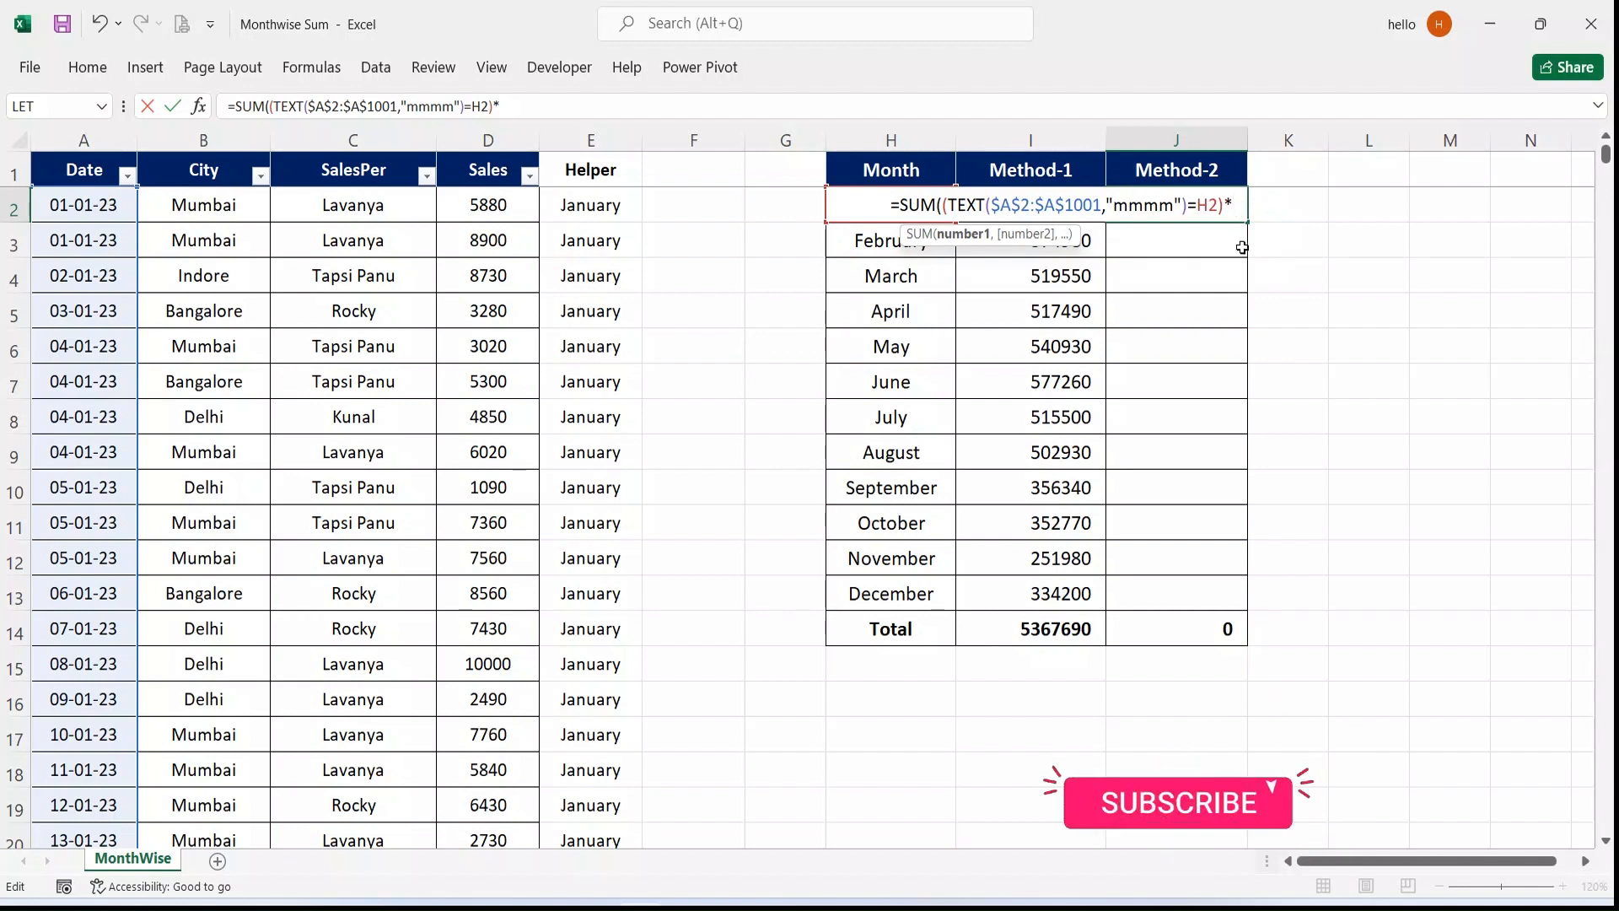
text(()
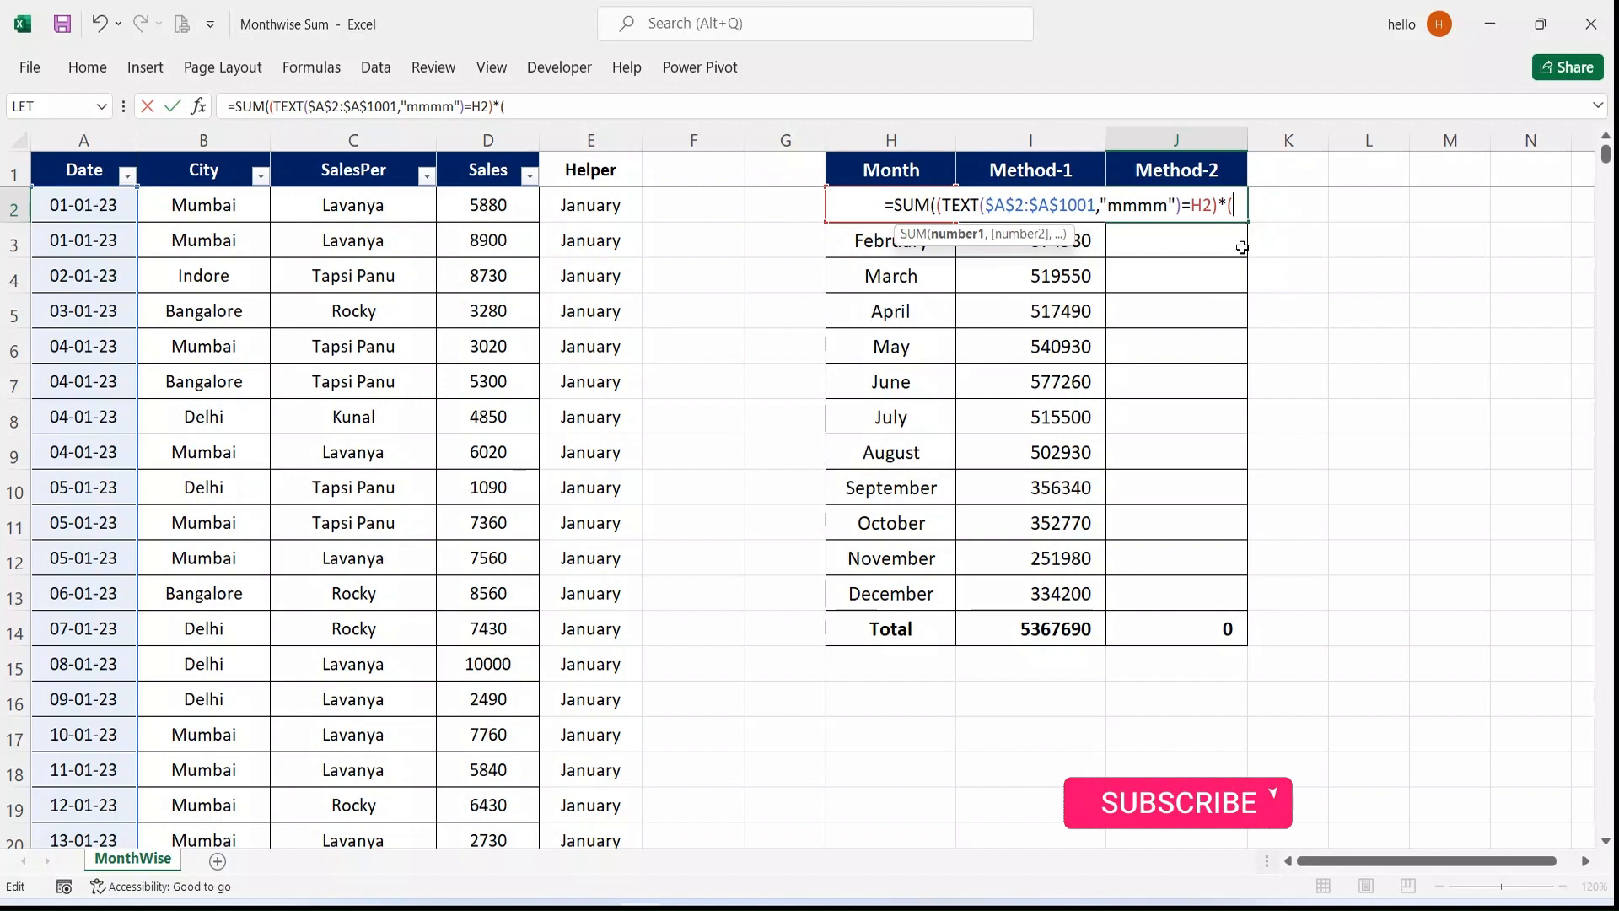
click(504, 214)
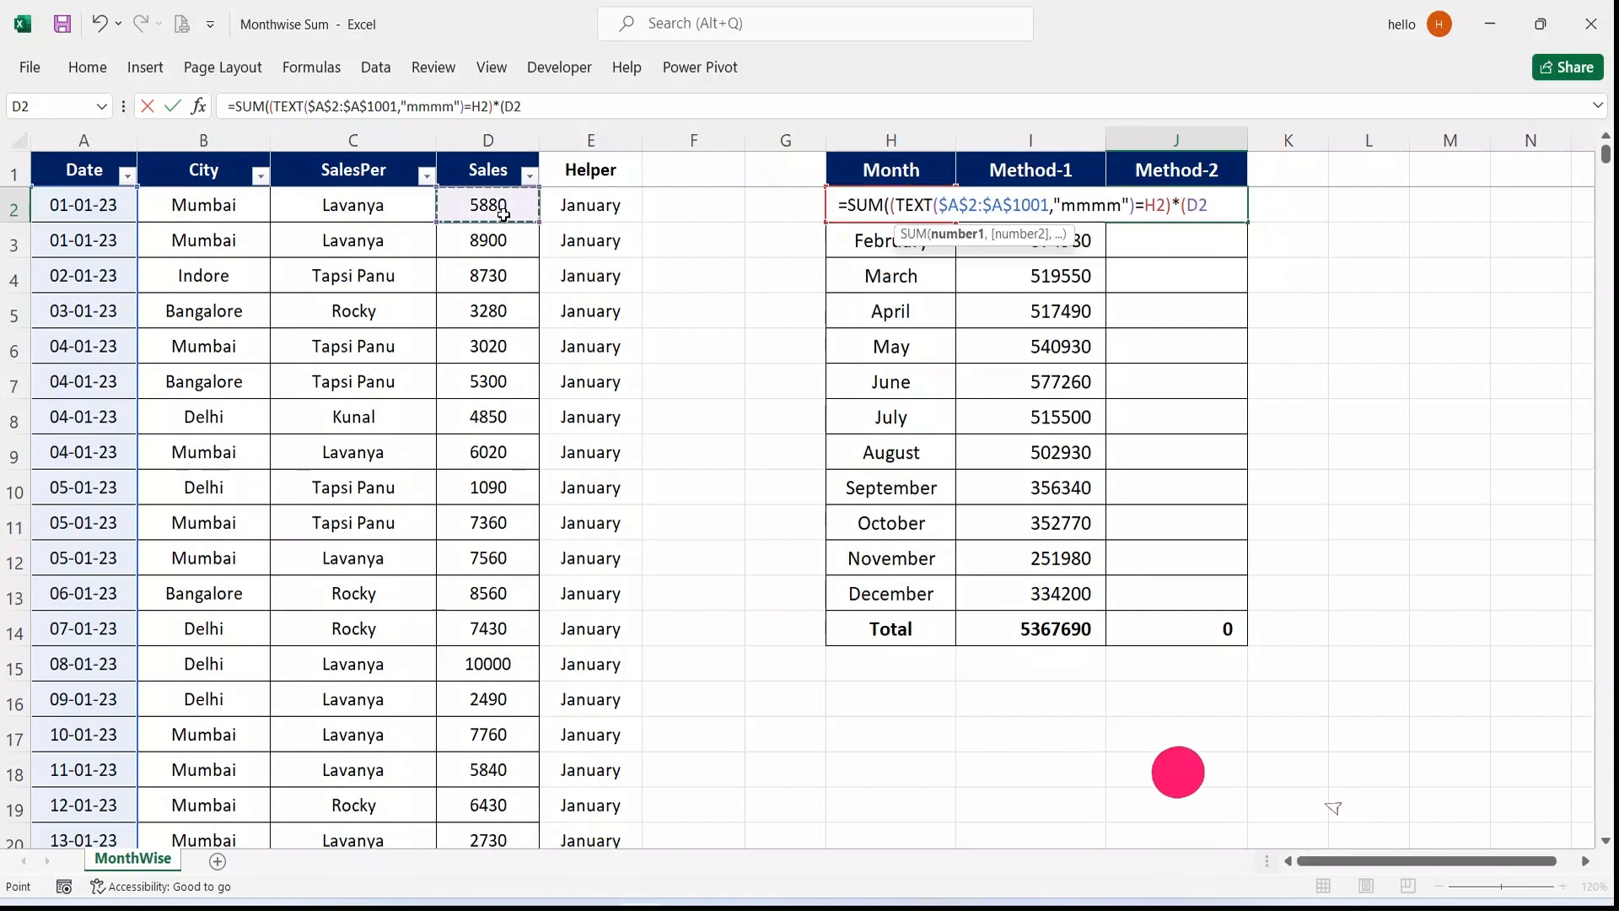
key(ctrl+shift+Down)
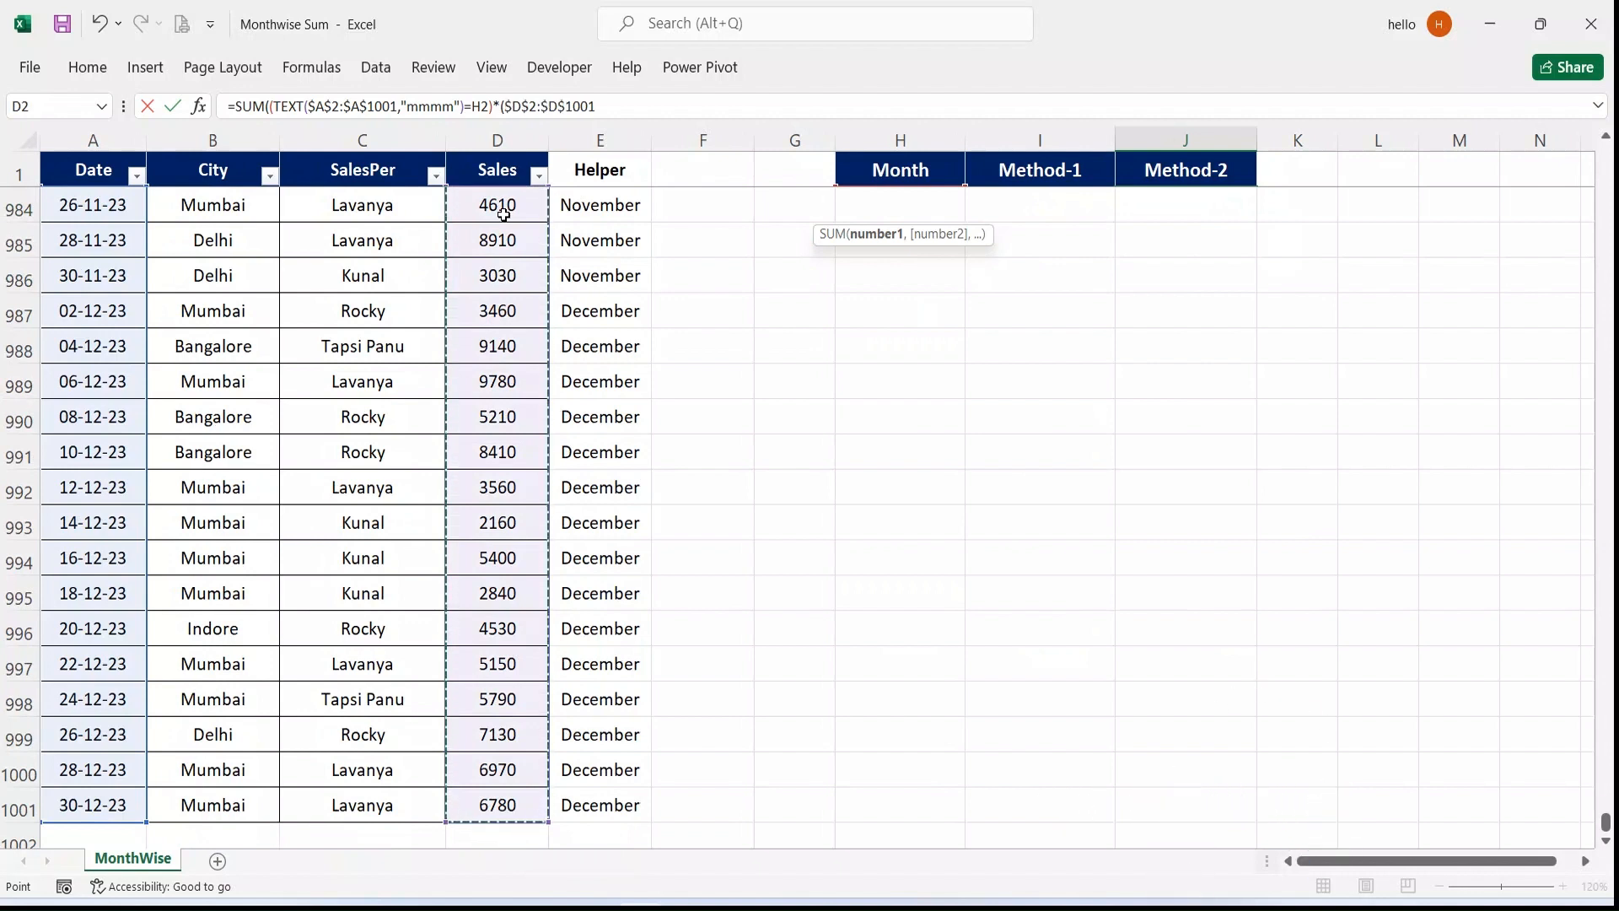
text())
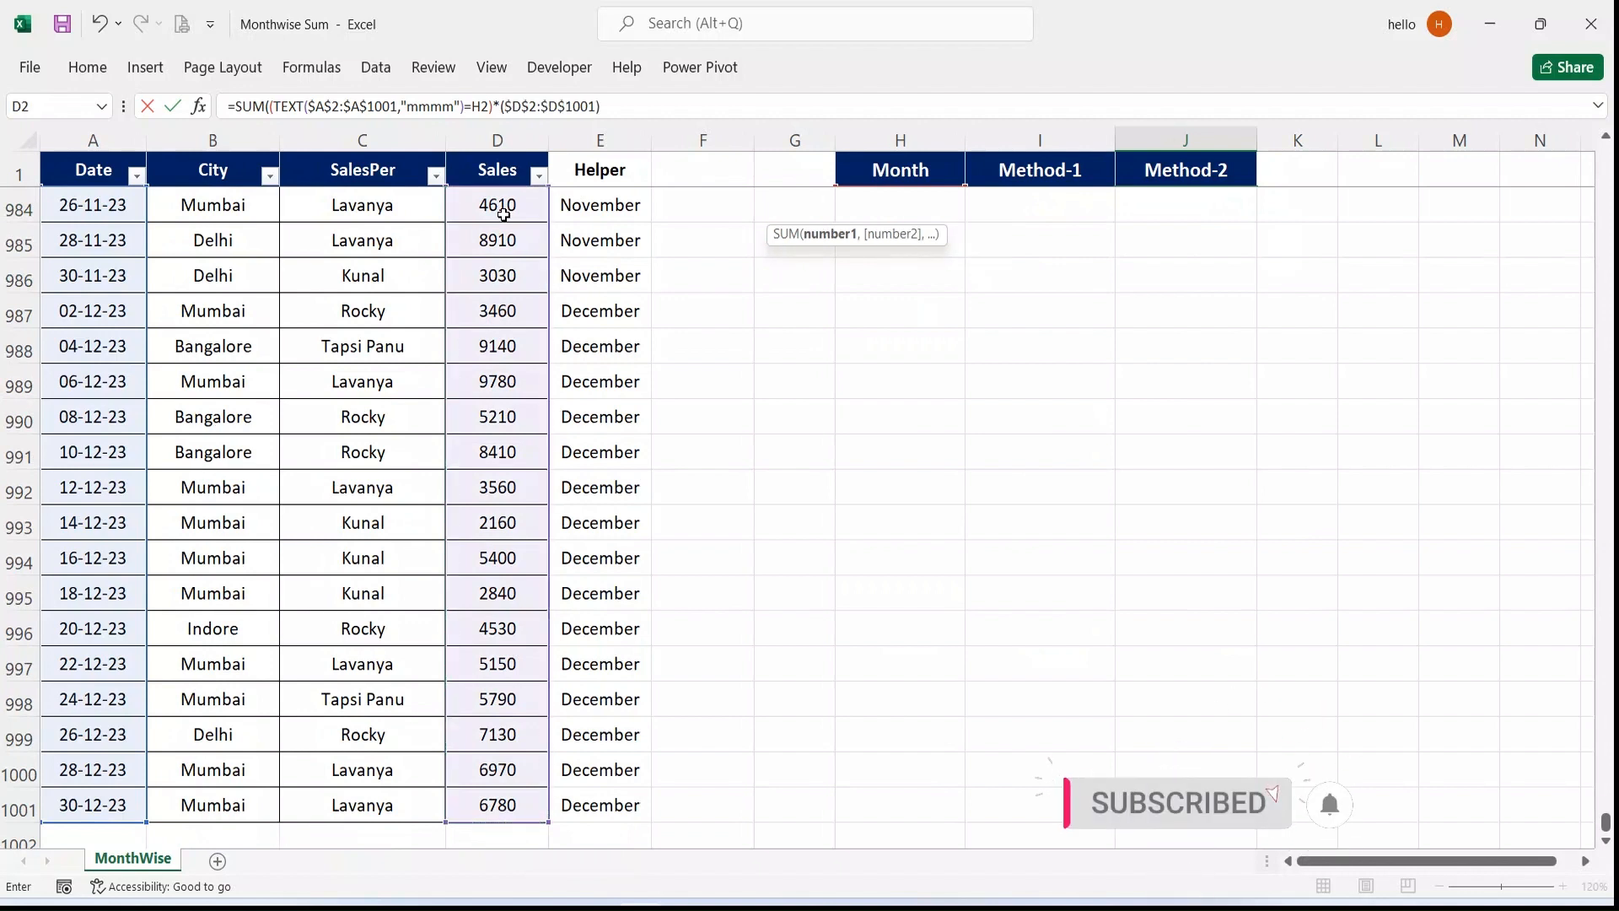
text())
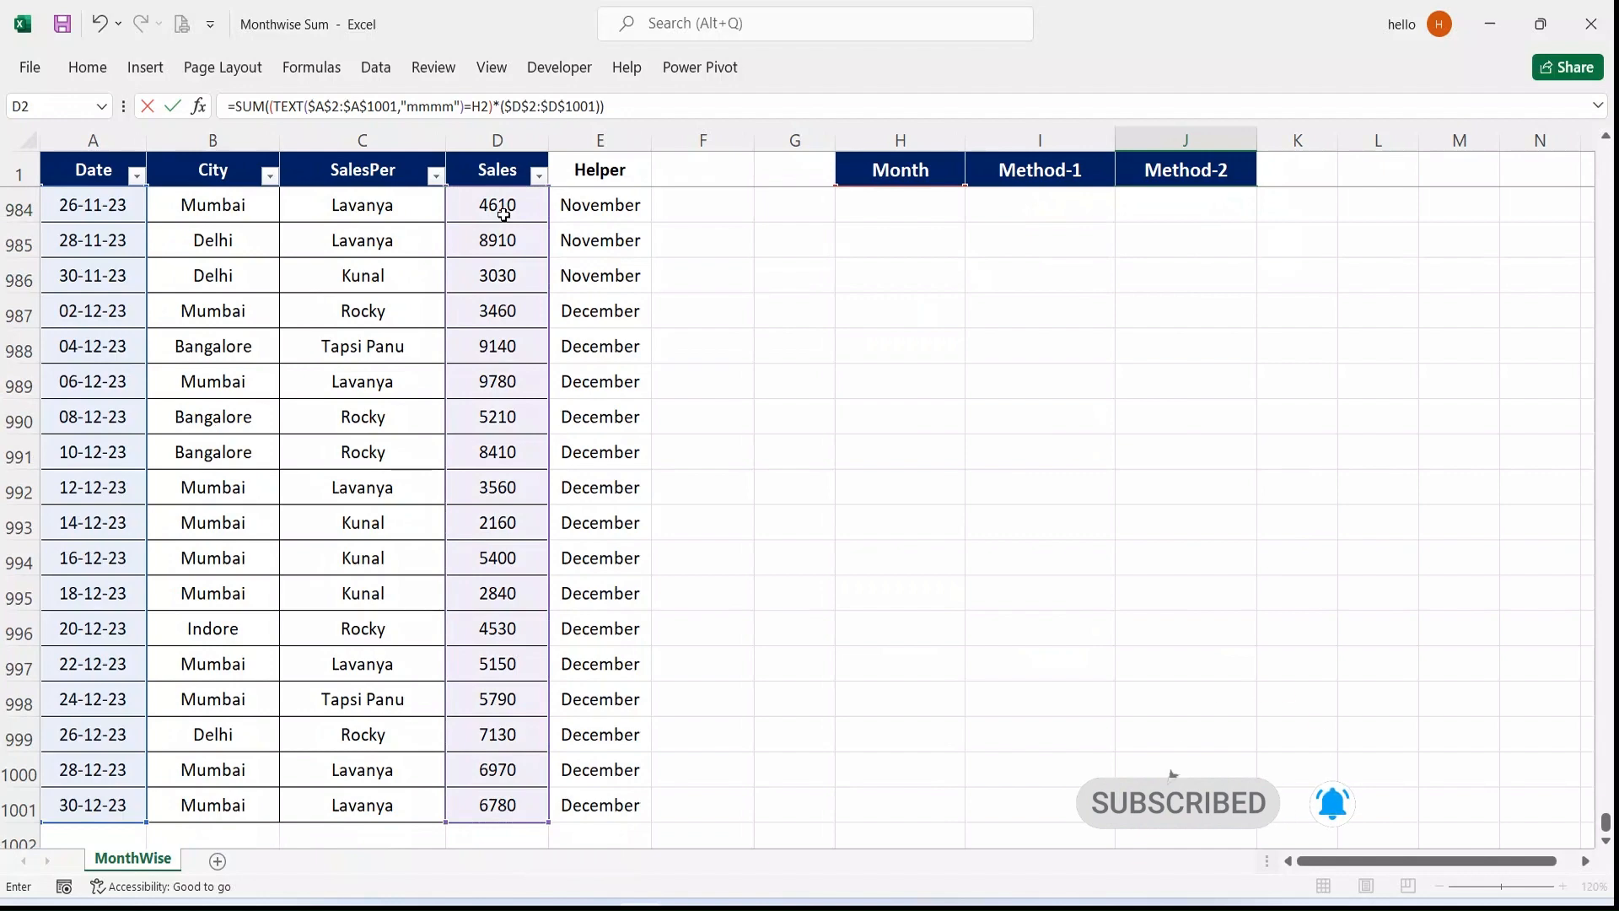
key(ctrl+BackSpace)
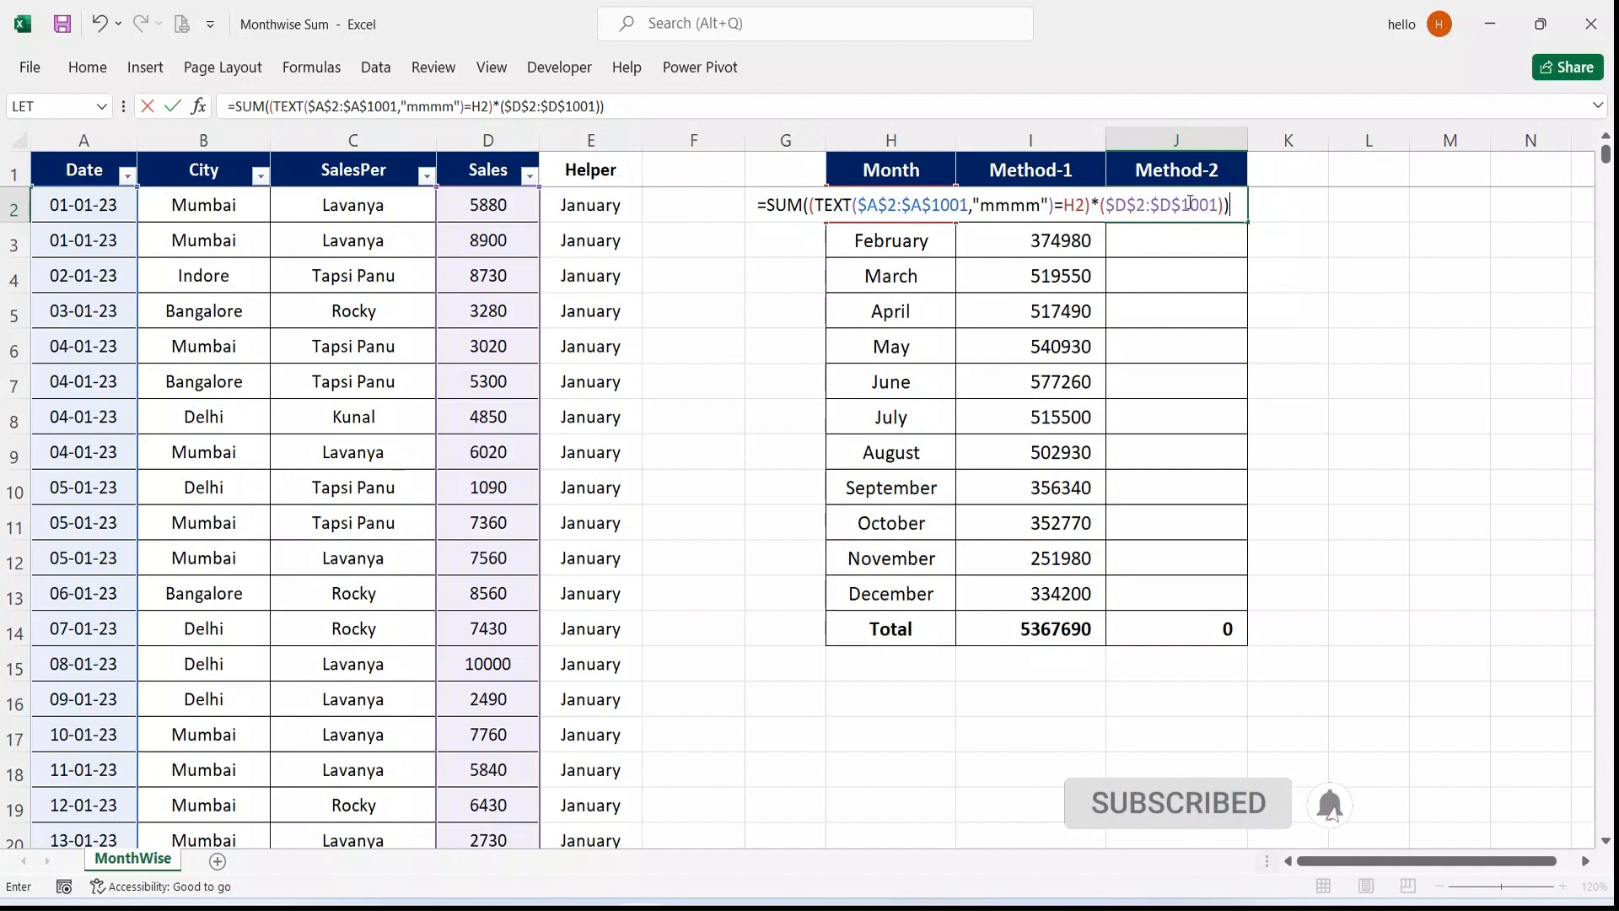
key(Return)
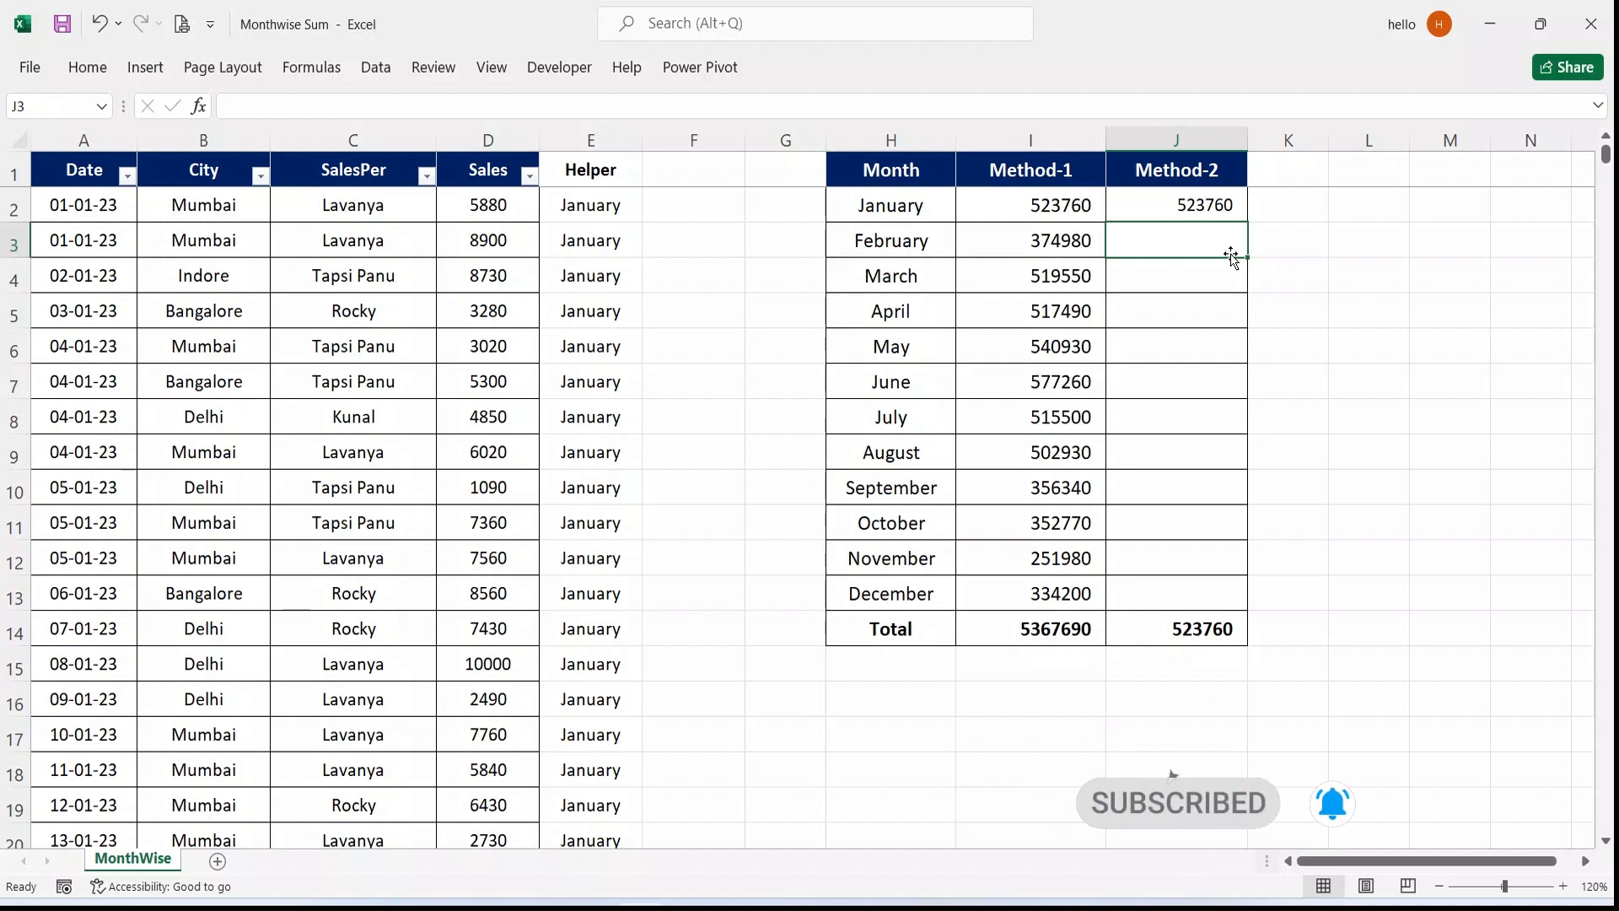
- Fill the January Method-2 formula from J2 down to J13 for the remaining months through December
click(1231, 211)
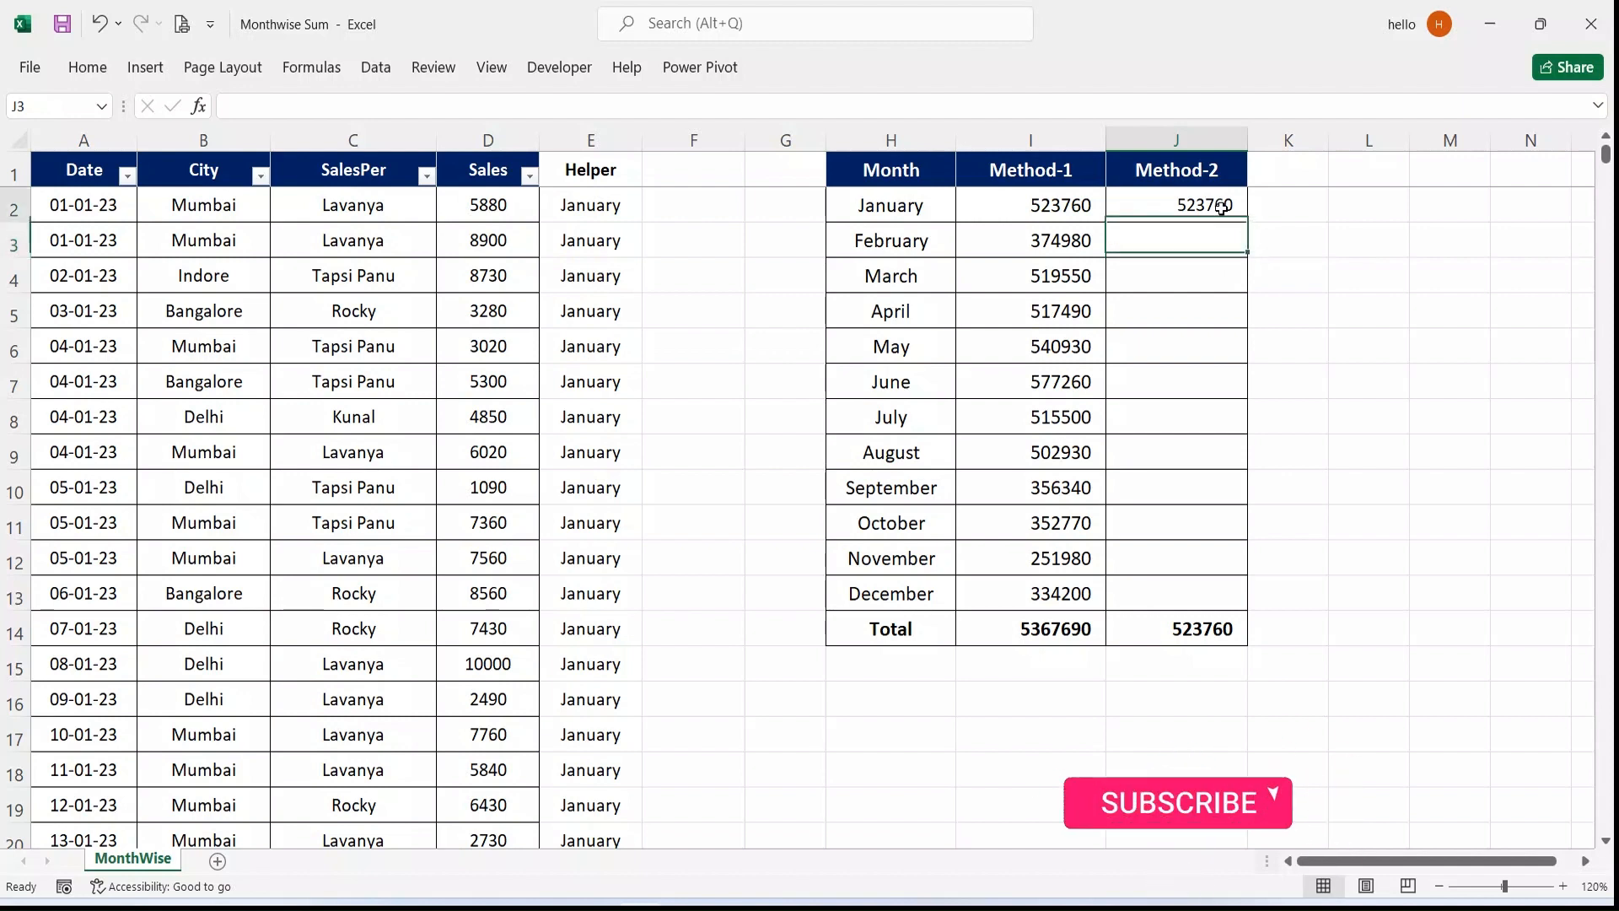
drag(1251, 226, 1254, 607)
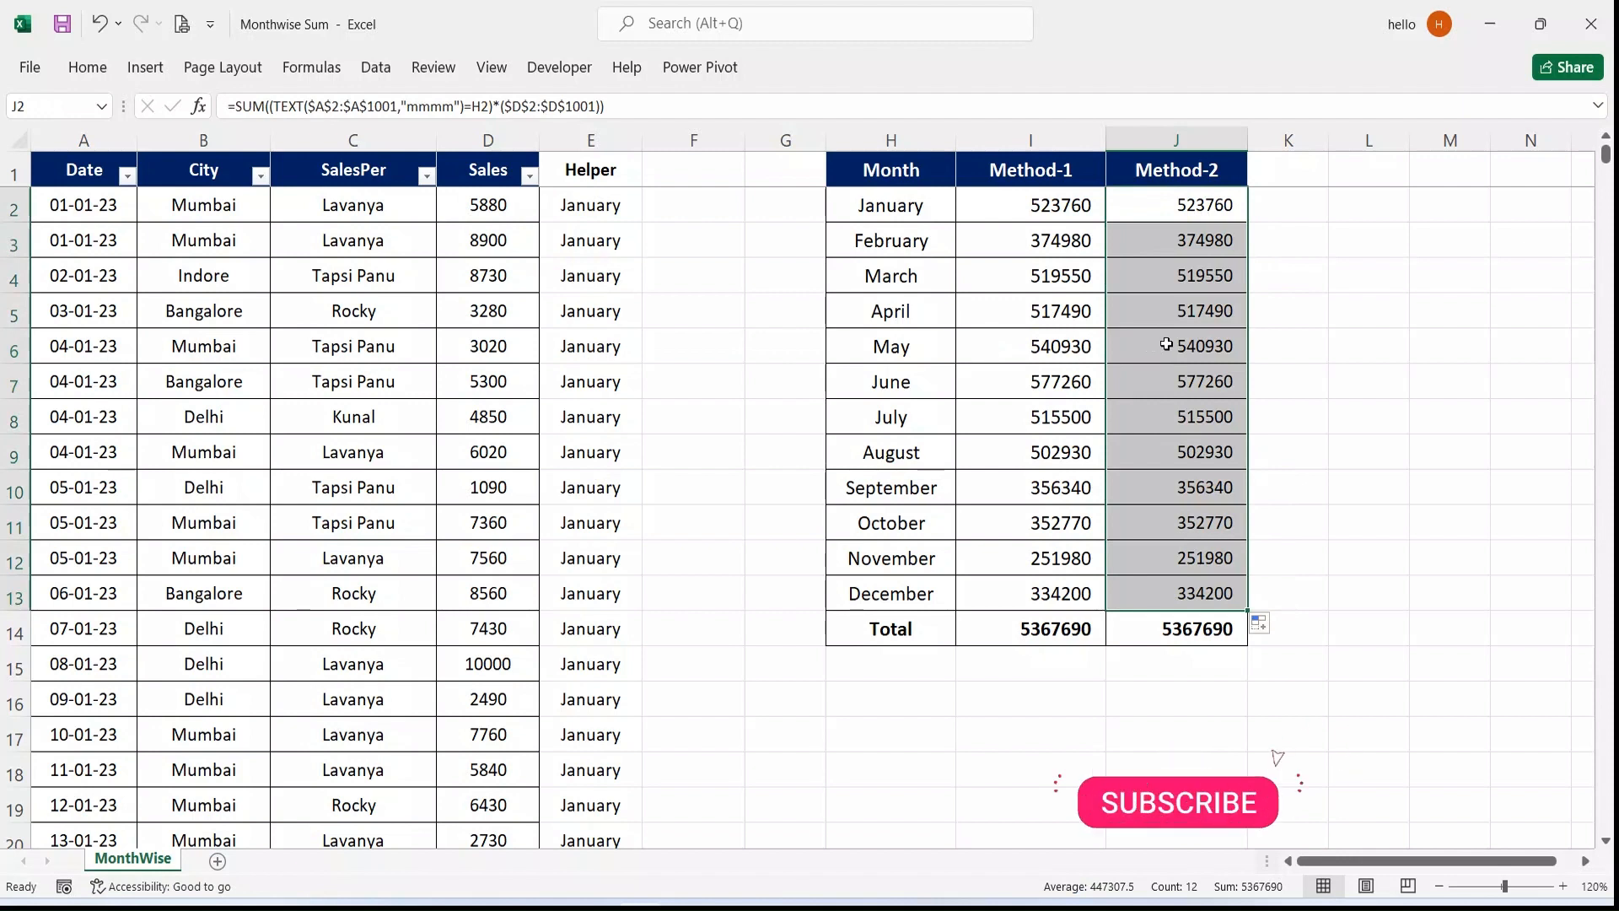
click(1191, 499)
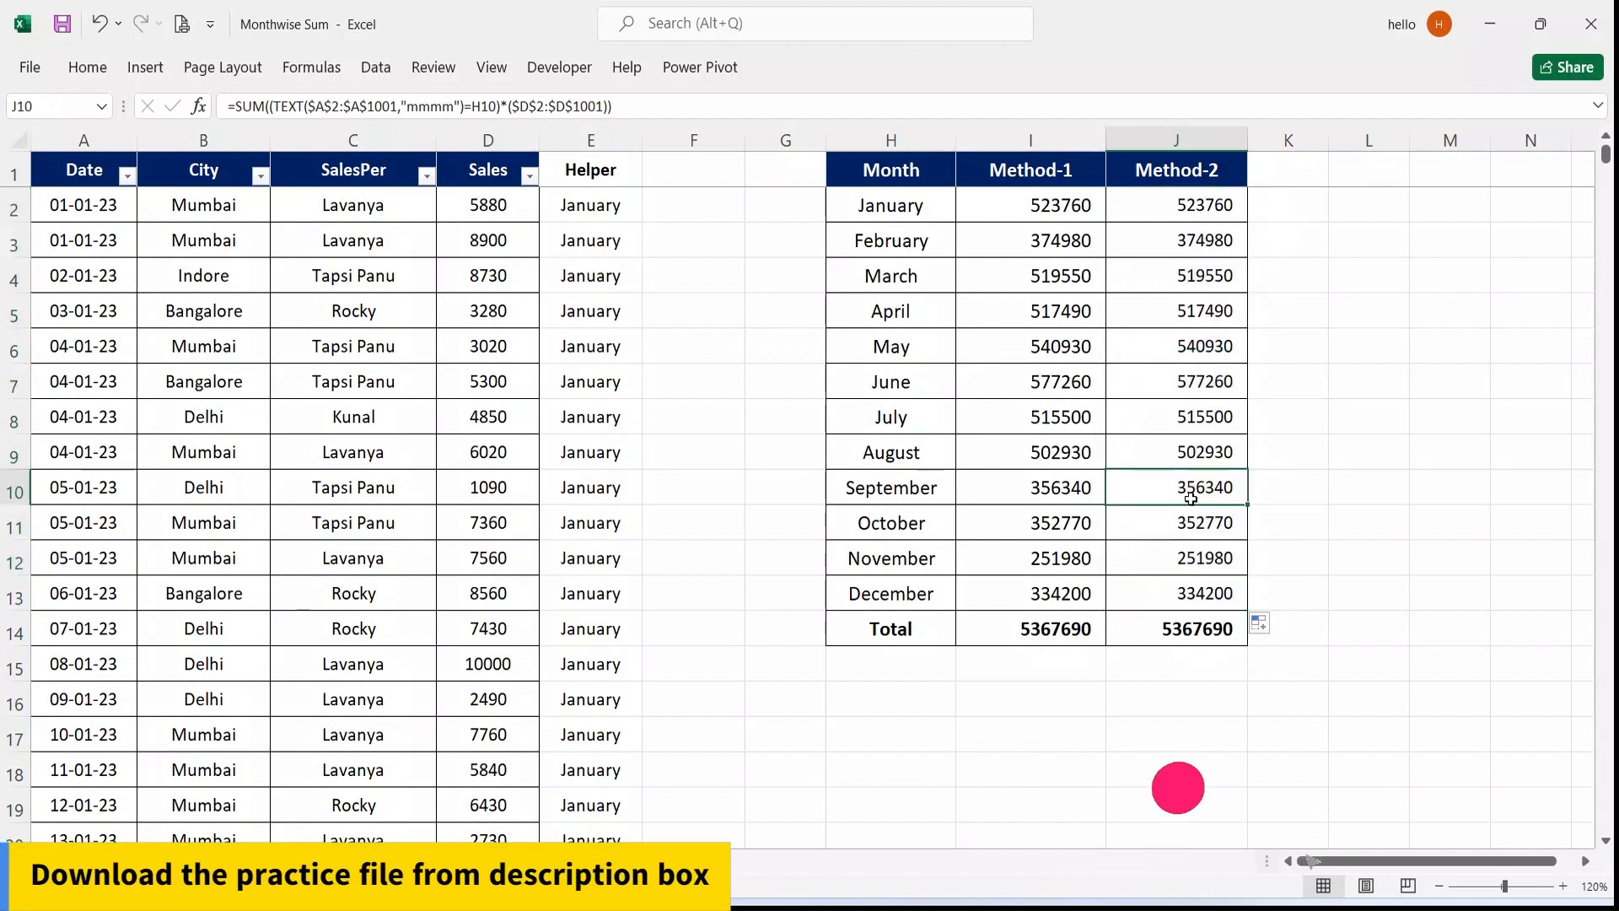